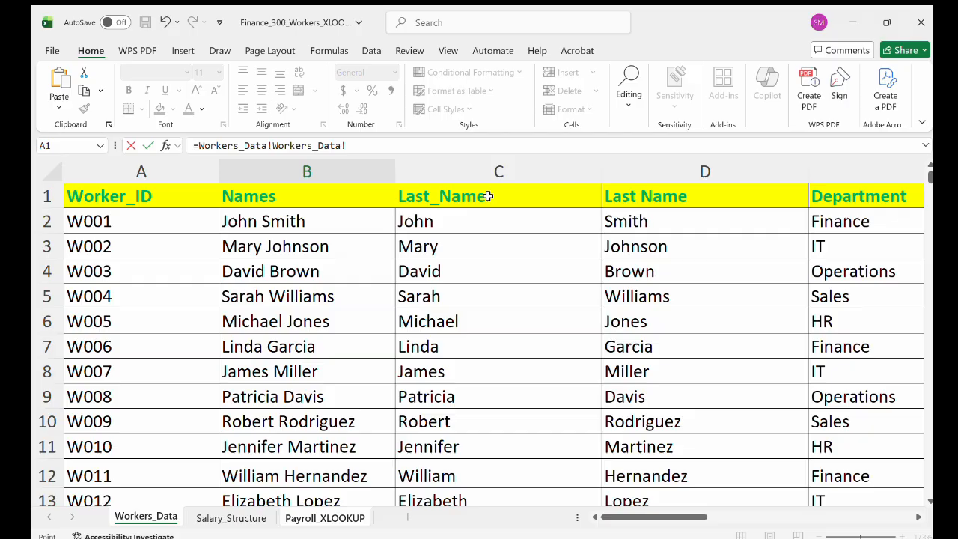
Step: Remove the stray Payroll_XLOOKUP text from the formula in the Full_Name cell B2 of the payroll sheet
left_click(319, 515)
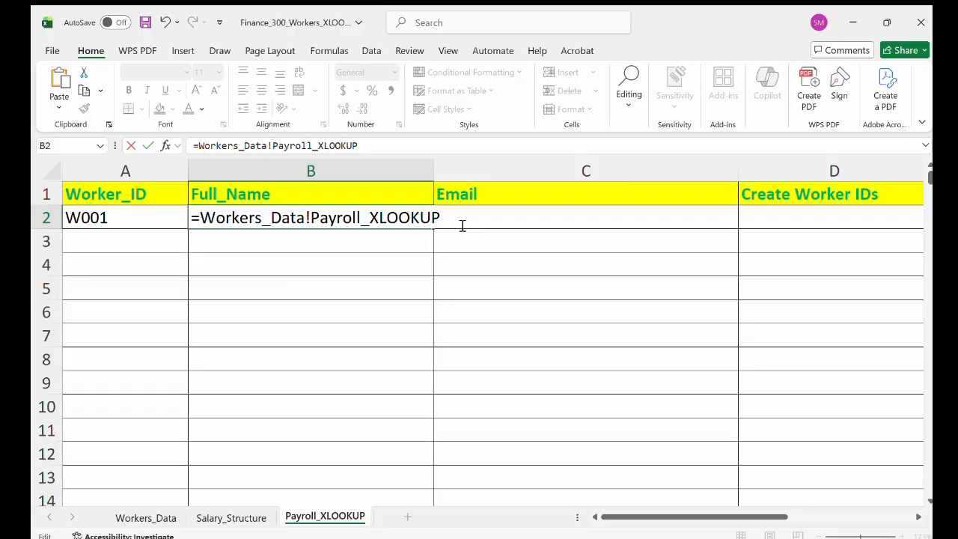
key("BackSpace")
key("BackSpace")
key("BackSpace")
key("BackSpace")
key("BackSpace")
key("BackSpace")
key("BackSpace")
key("BackSpace")
key("BackSpace")
key("BackSpace")
key("BackSpace")
key("BackSpace")
key("BackSpace")
key("BackSpace")
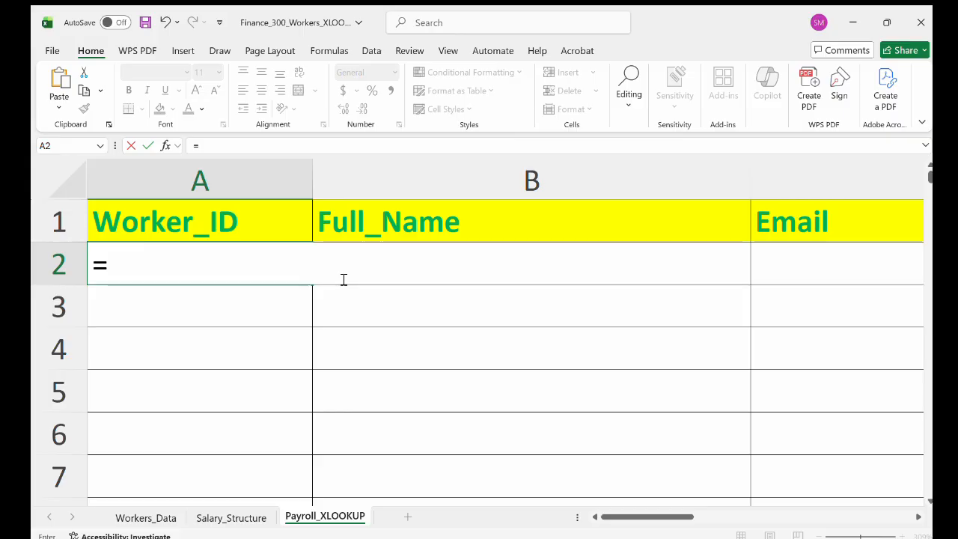
Step: Begin the Worker_ID formula in cell A2 of the payroll sheet with =workers
type("wor")
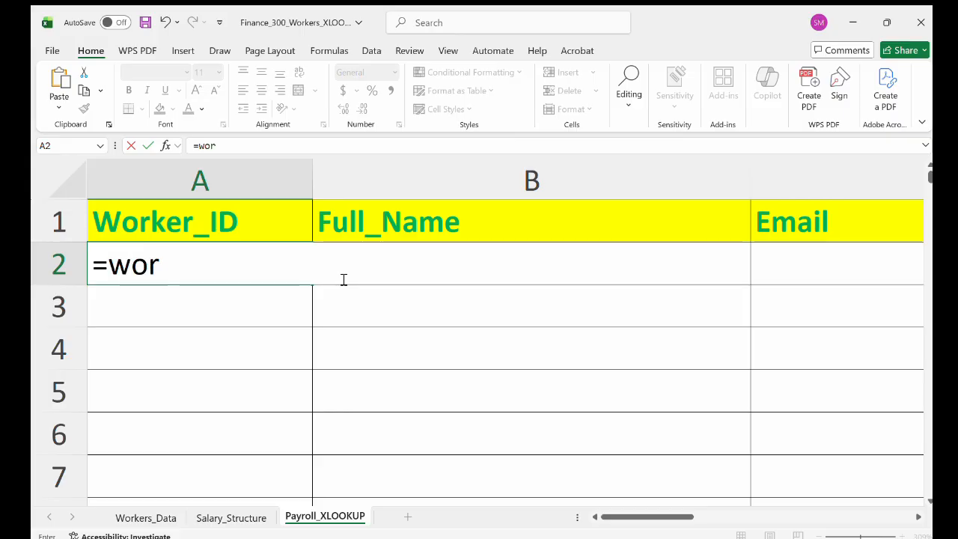
type("kers")
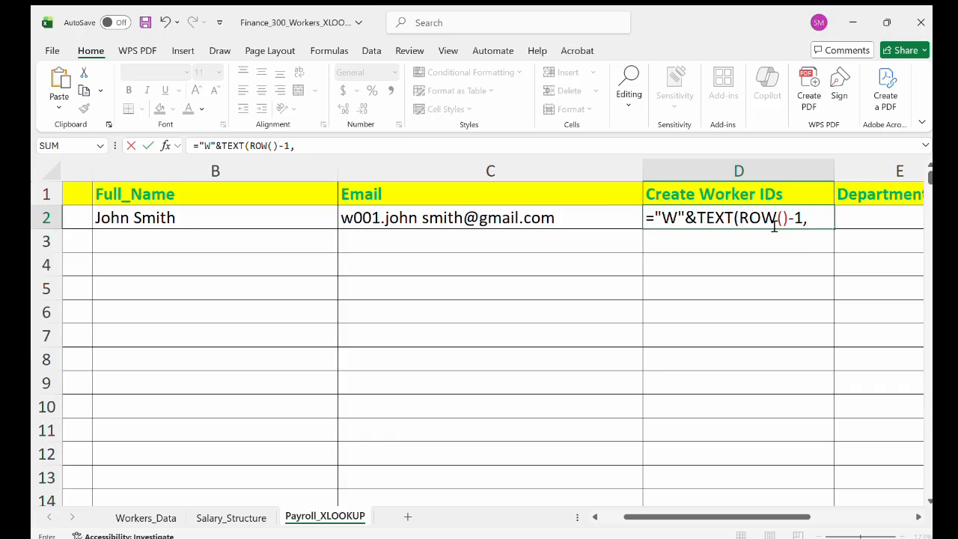
Step: Add 000 as the number format in the TEXT(ROW()-1) worker ID formula in cell D2
type("000")
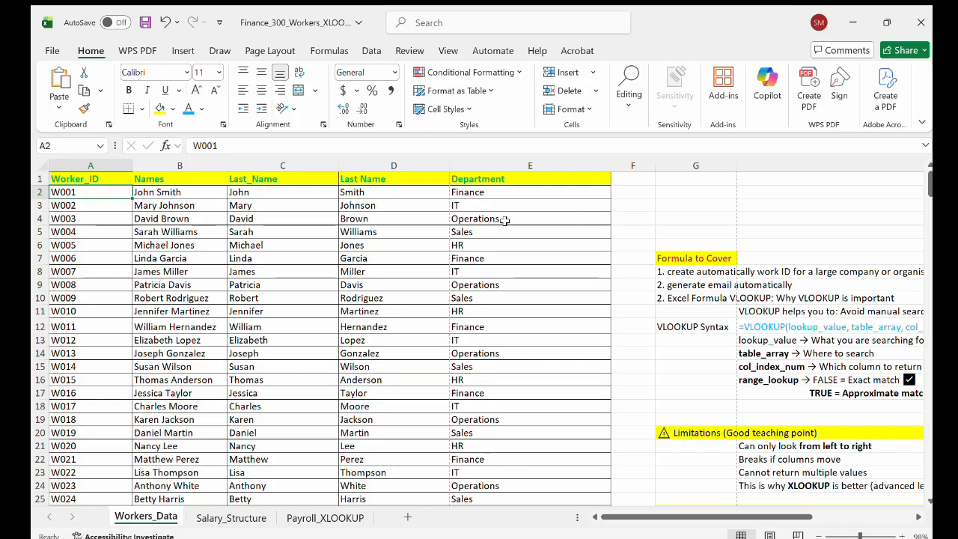
Step: Examine the Formula to Cover notes beside the worker table, including the reasons for using VLOOKUP and its syntax
scroll(665, 301, "right", 2)
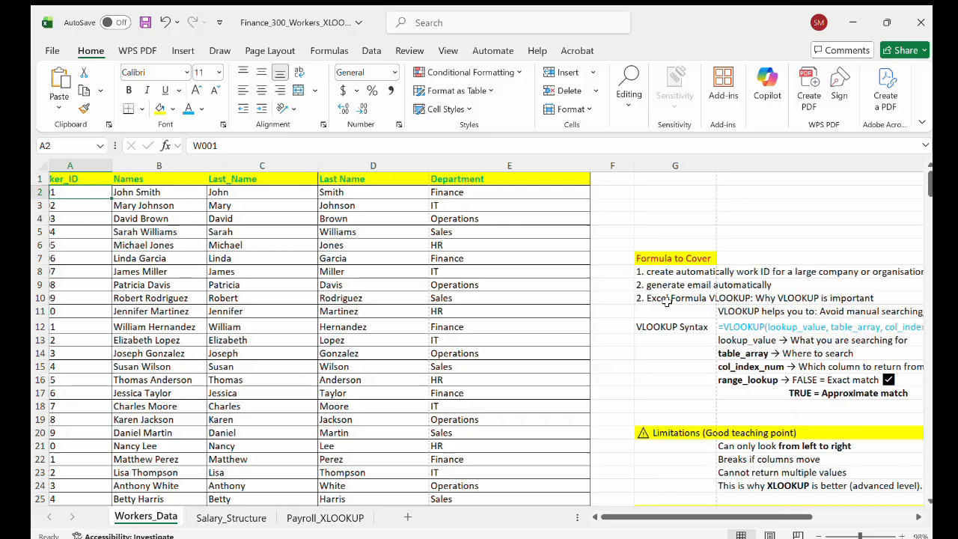
scroll(666, 302, "right", 2)
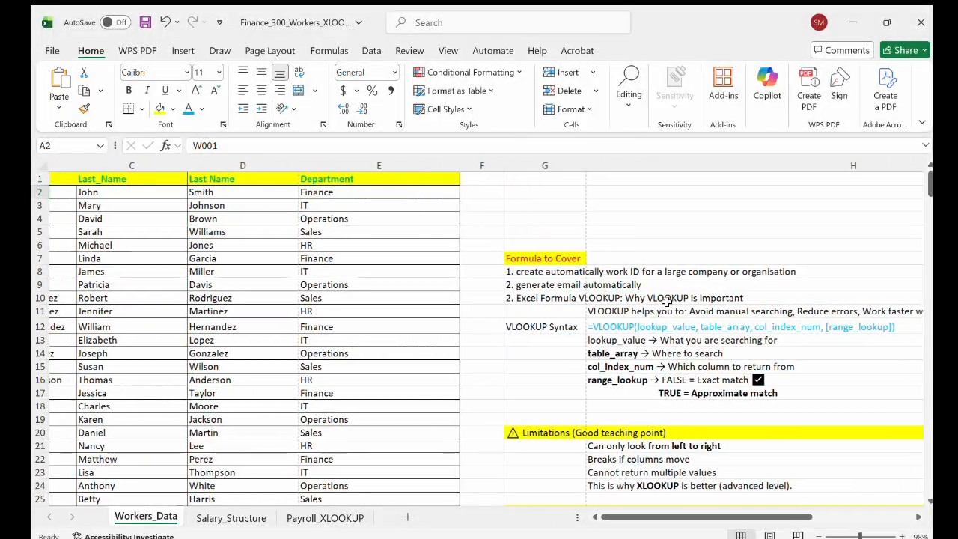
scroll(581, 275, "up", 3)
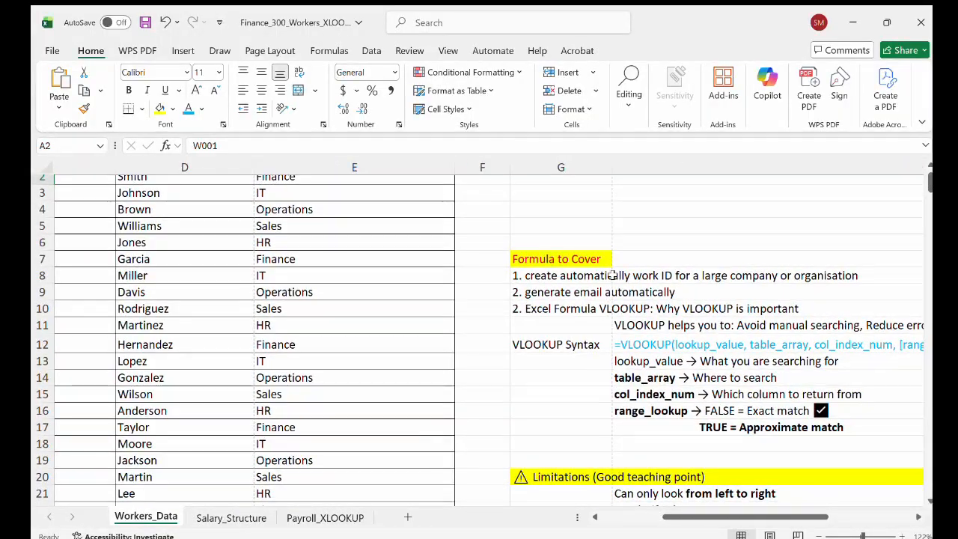
scroll(625, 277, "right", 2)
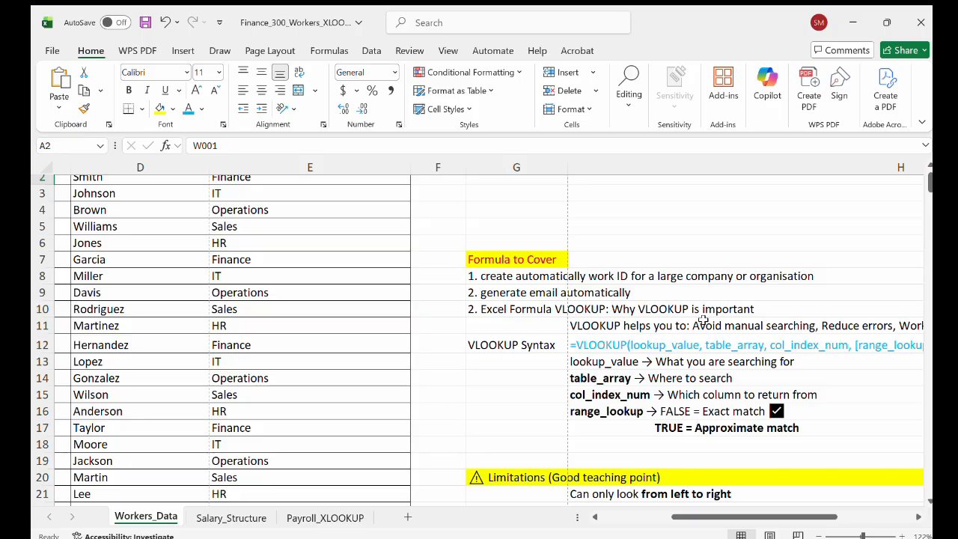
scroll(703, 320, "down", 1)
scroll(703, 320, "right", 1)
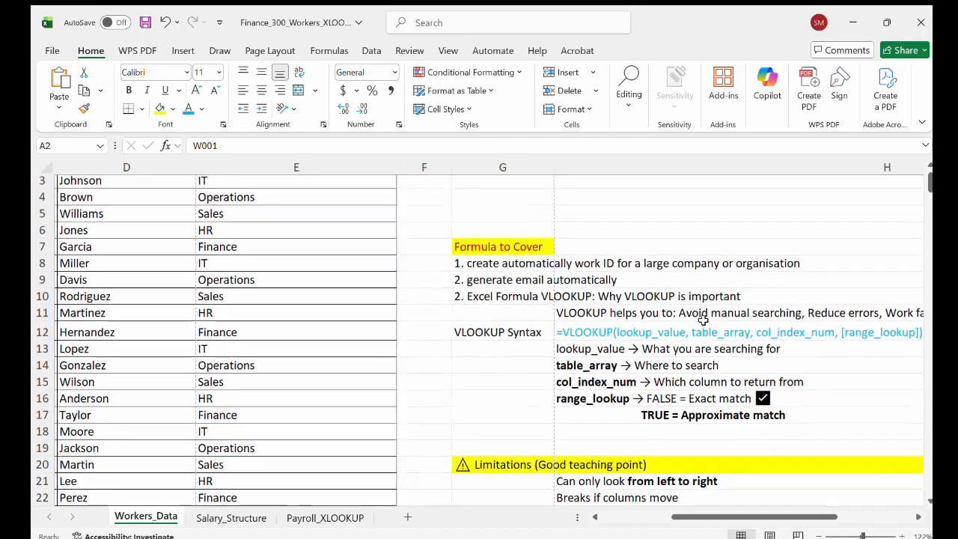
scroll(703, 320, "down", 1)
scroll(703, 320, "right", 1)
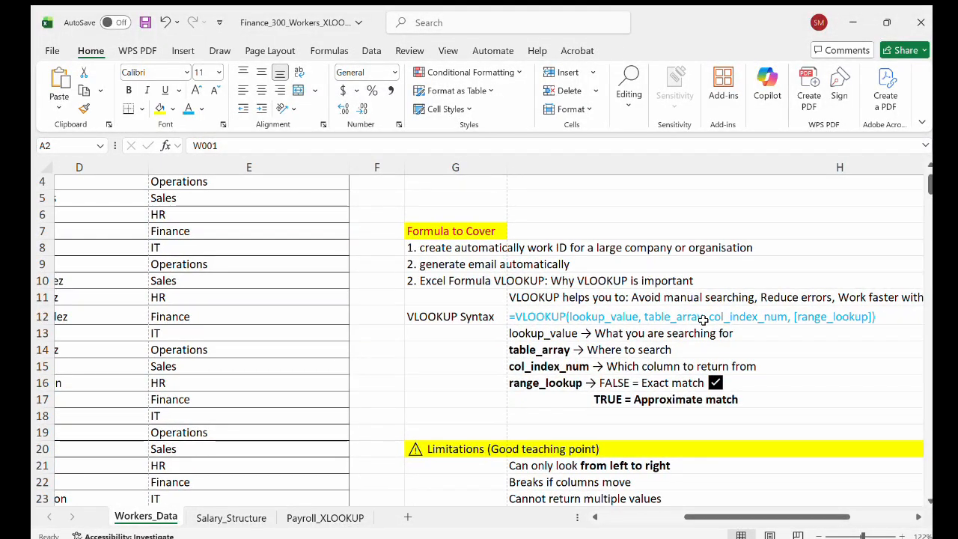
scroll(703, 321, "right", 1)
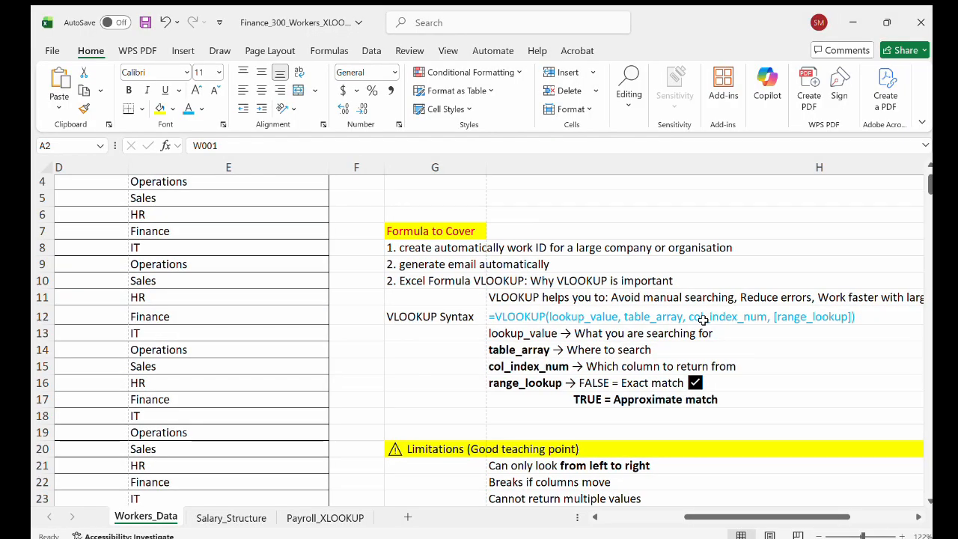
scroll(621, 302, "right", 3)
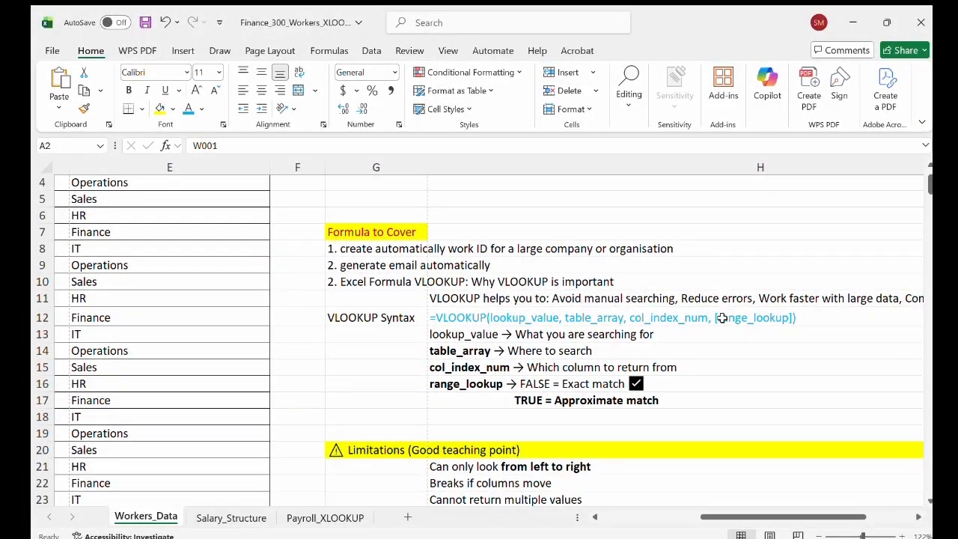
scroll(723, 318, "up", 2)
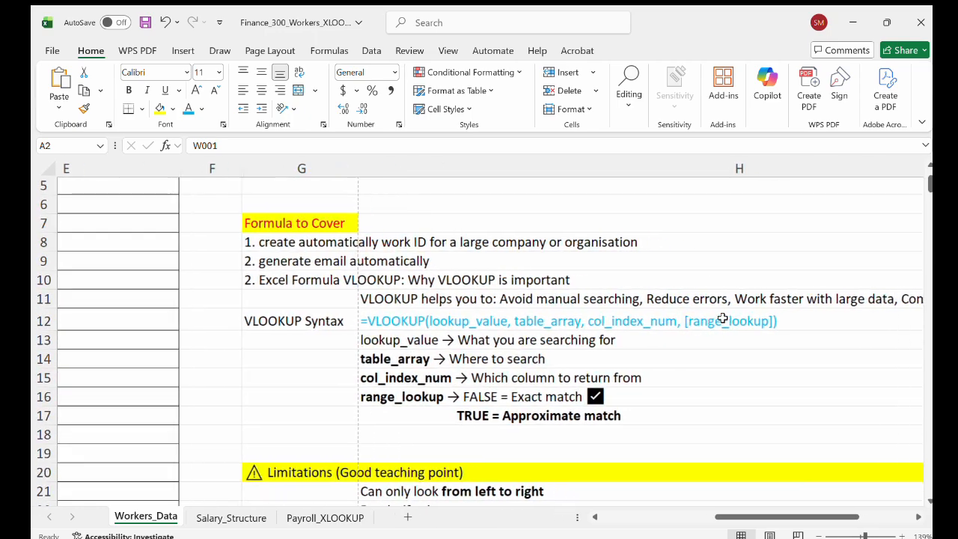
scroll(724, 318, "up", 1)
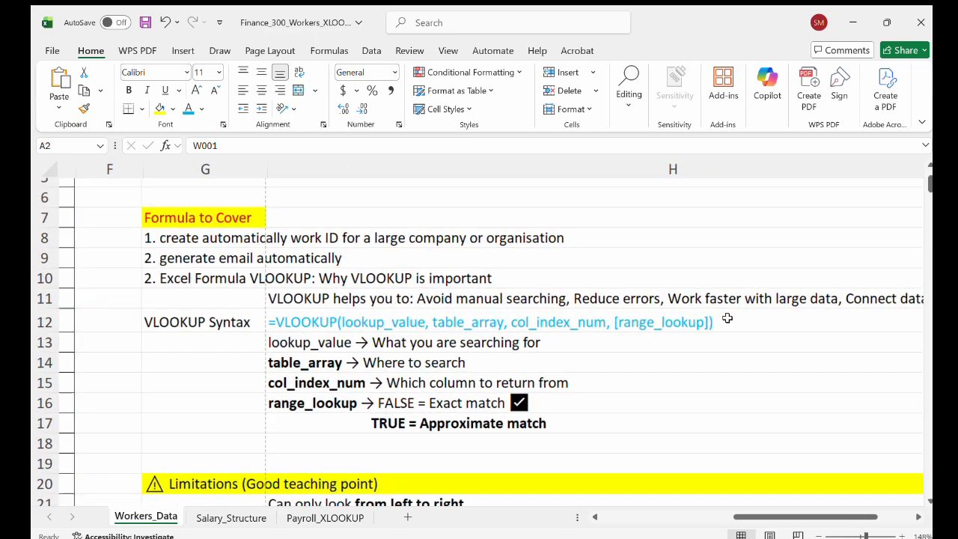
scroll(727, 319, "right", 3)
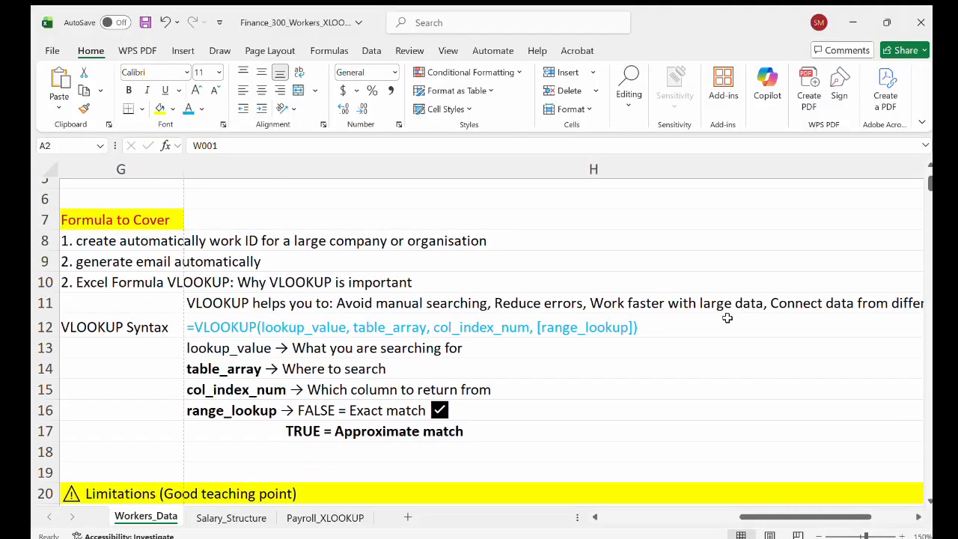
scroll(727, 318, "right", 1)
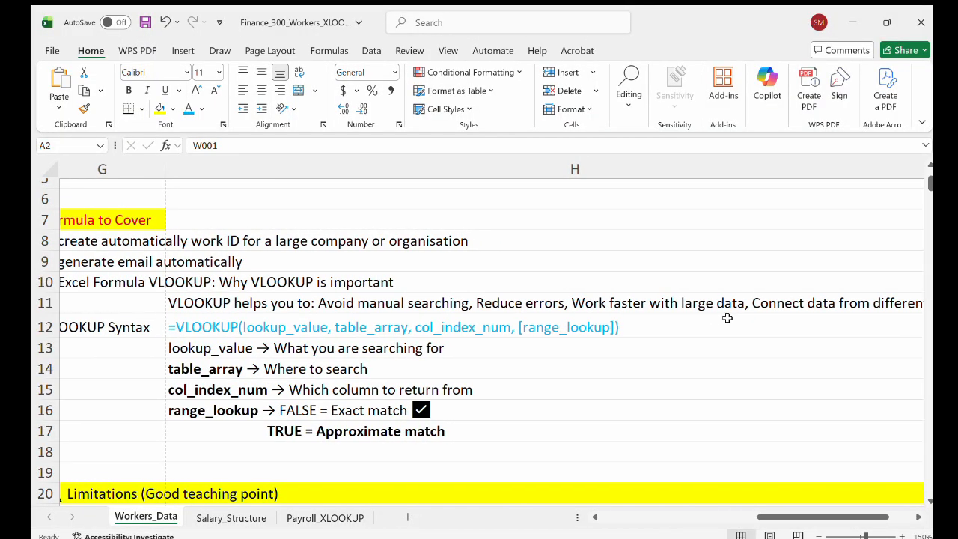
scroll(727, 318, "right", 4)
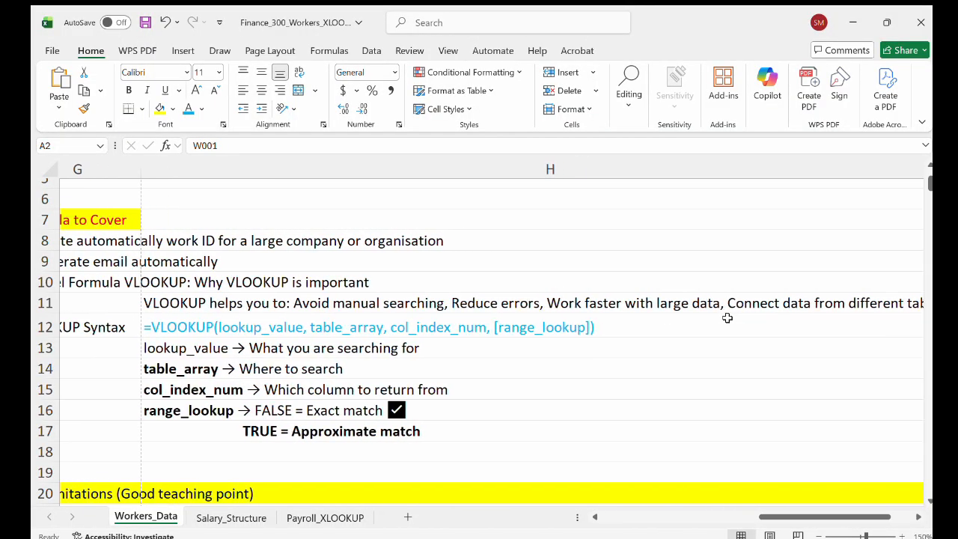
scroll(727, 318, "left", 5)
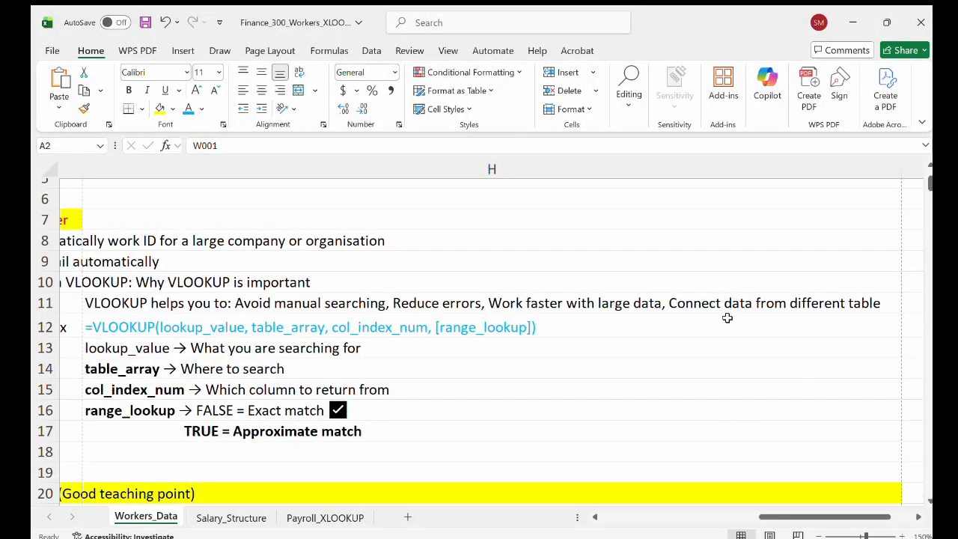
scroll(727, 318, "left", 4)
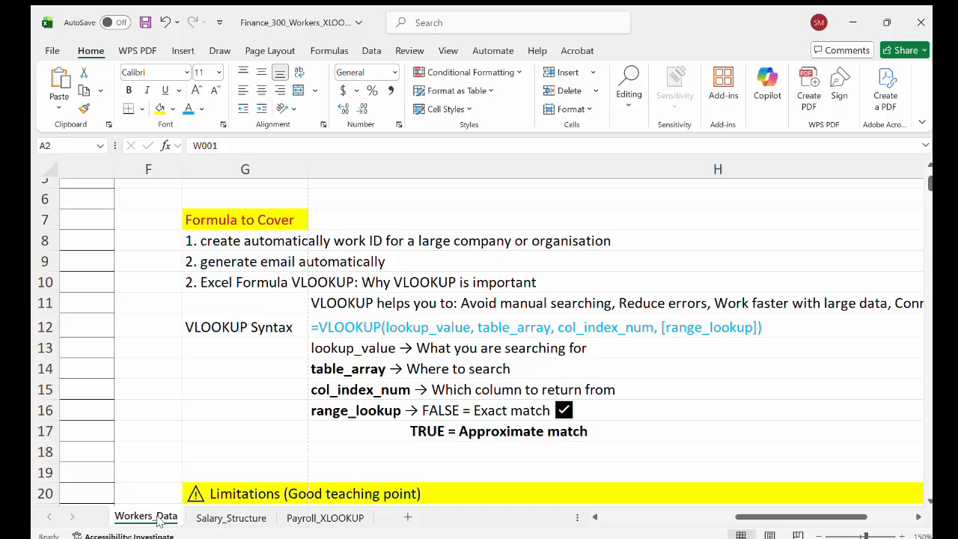
Step: View the Salary_Structure and Payroll_XLOOKUP sheets, and return to the Workers_Data sheet
left_click(221, 516)
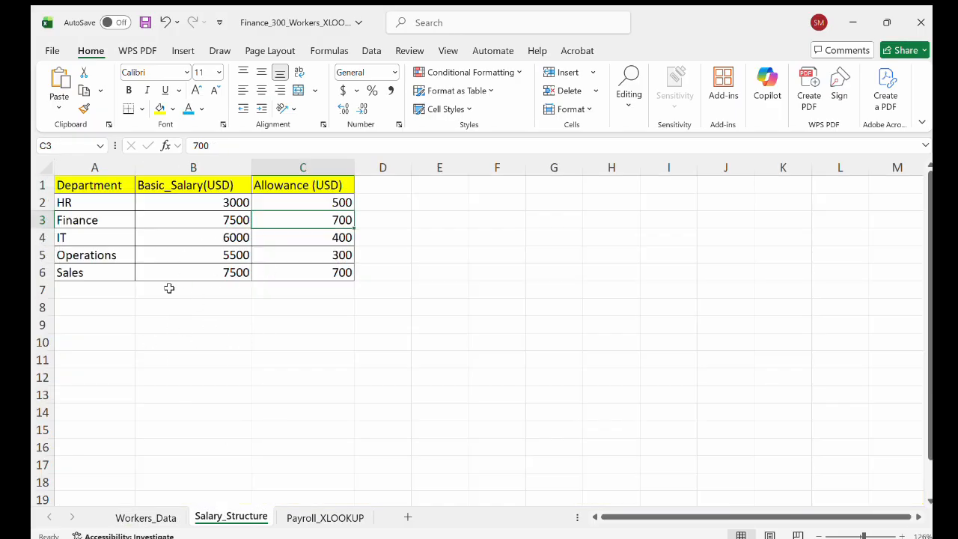
left_click(318, 518)
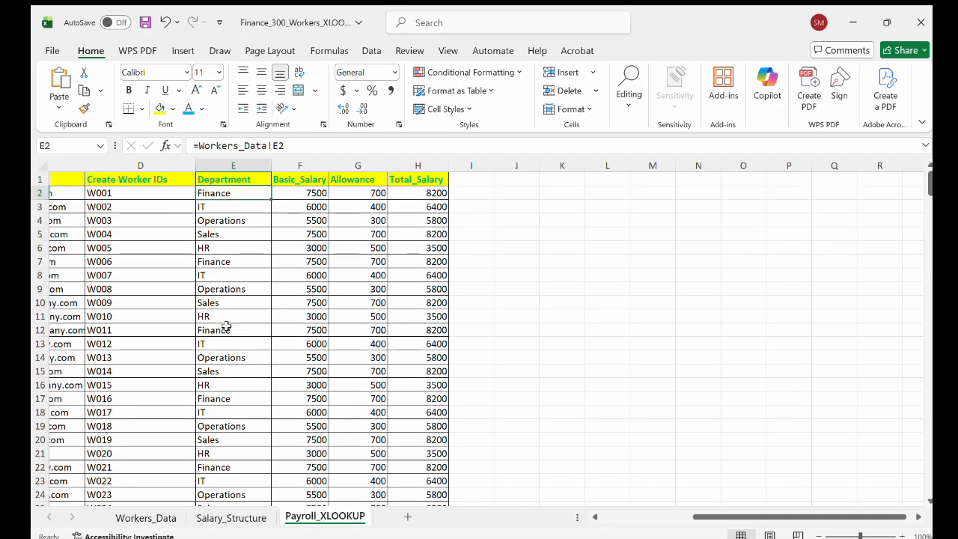
left_click(128, 516)
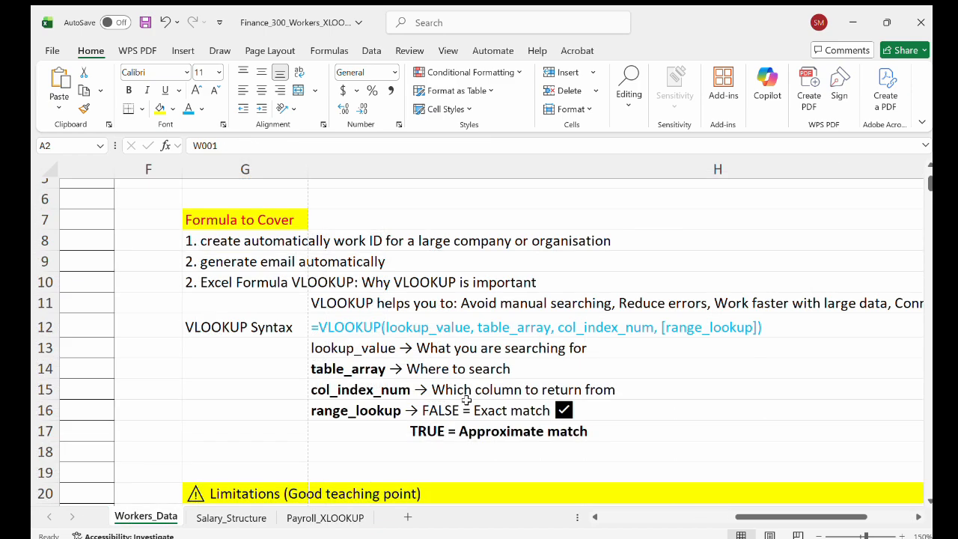
Step: Read the VLOOKUP argument explanations and the Limitations section of the notes on Workers_Data
scroll(467, 400, "down", 2)
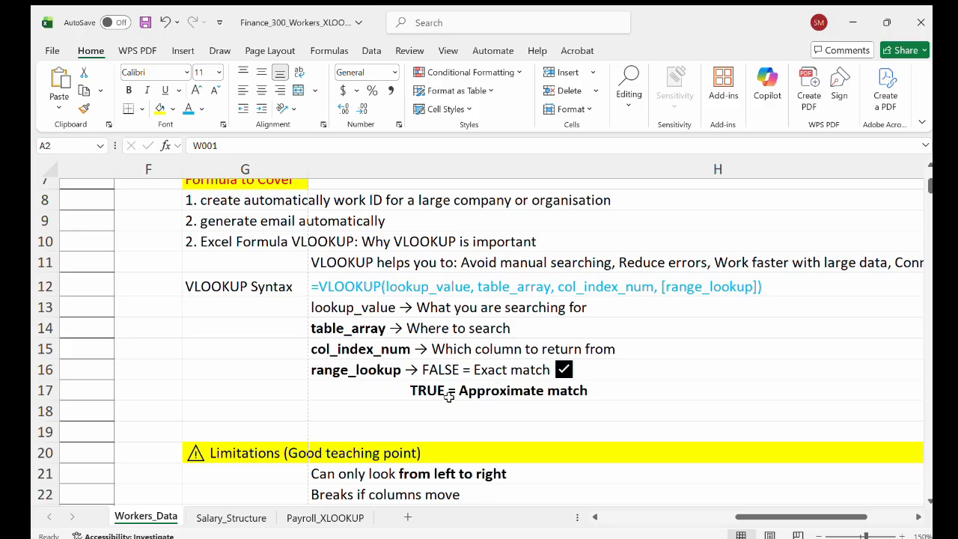
scroll(523, 402, "down", 1)
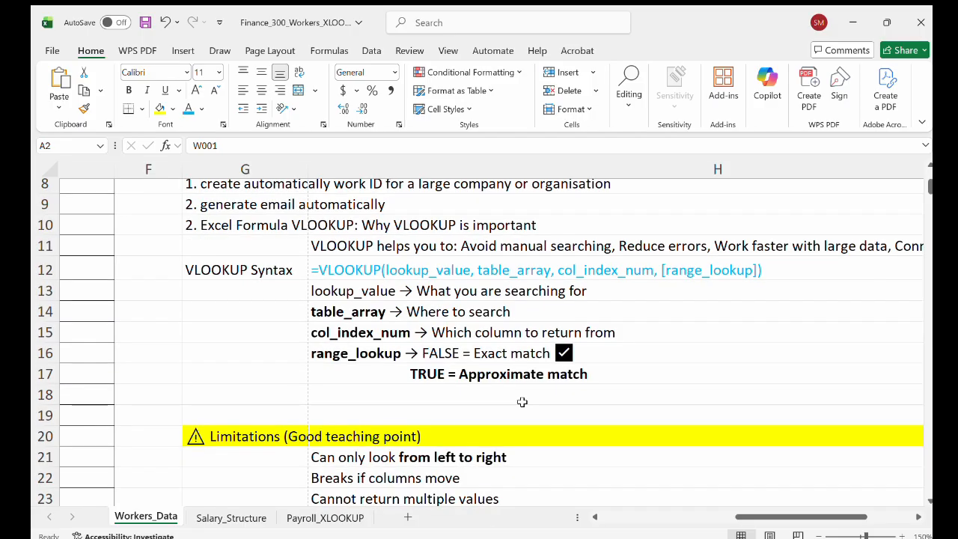
scroll(522, 402, "down", 2)
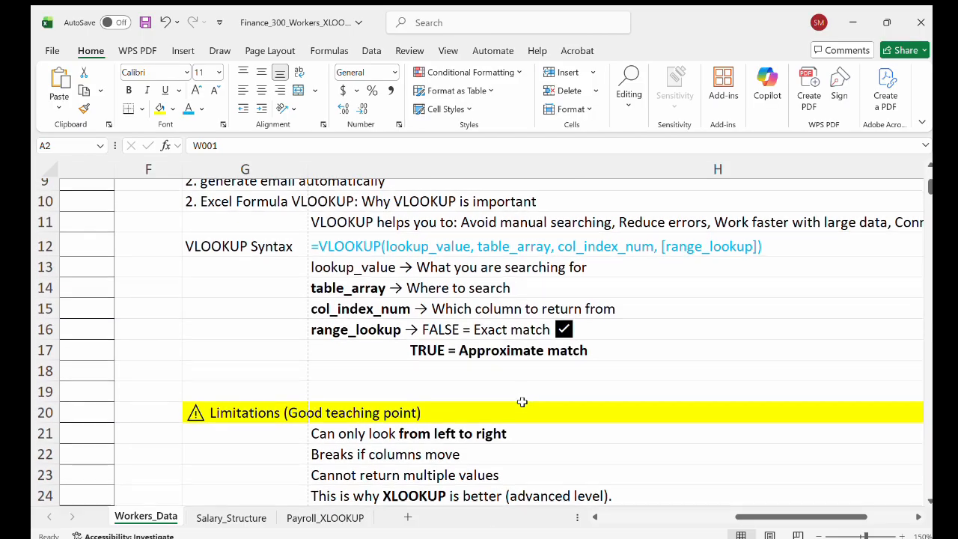
scroll(523, 402, "down", 4)
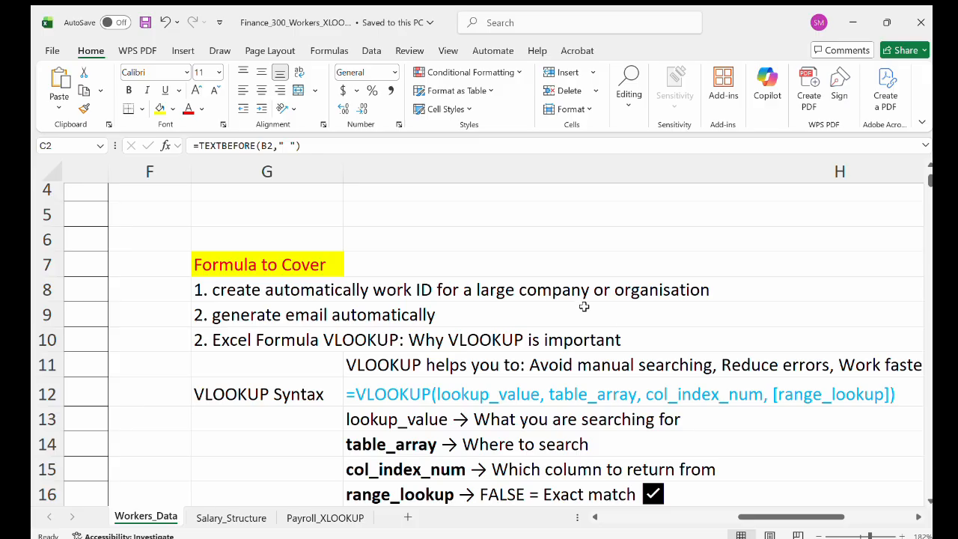
Step: Review the Workers_Data table from the Worker_ID column through the name columns to Department
scroll(360, 330, "left", 2)
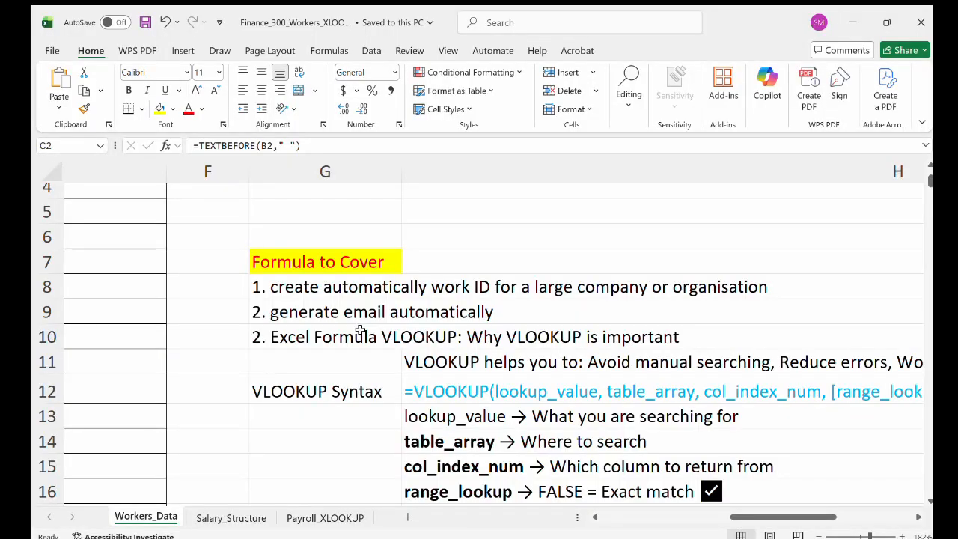
scroll(360, 330, "left", 10)
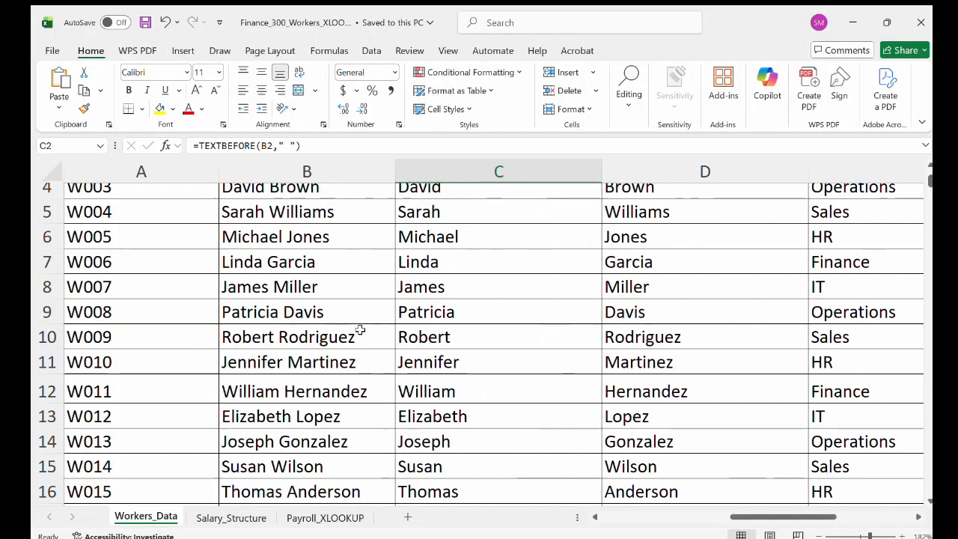
scroll(197, 272, "up", 1)
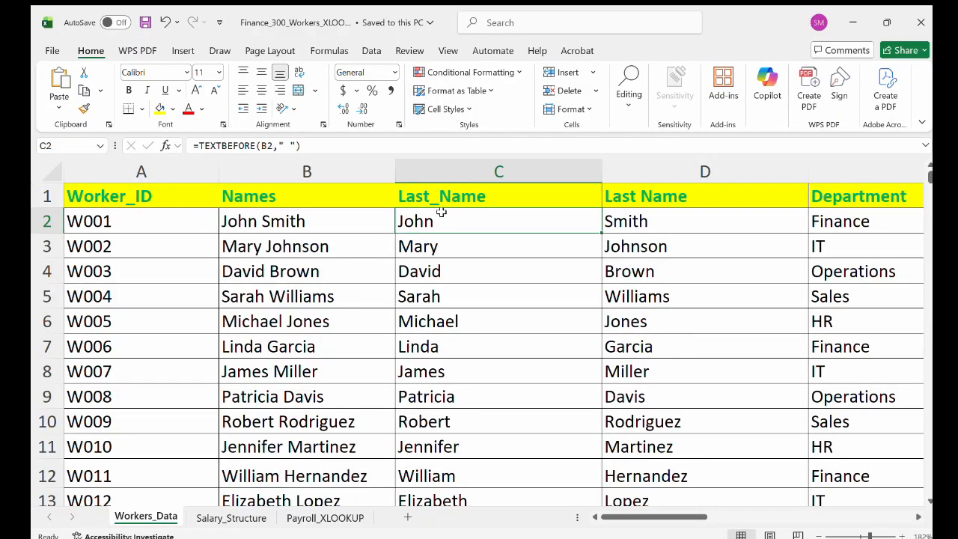
scroll(455, 202, "right", 2)
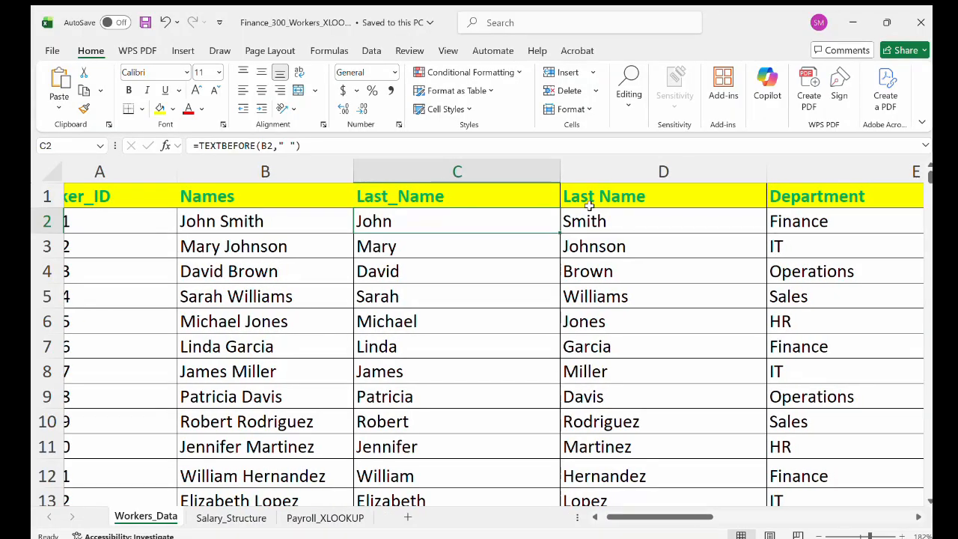
scroll(589, 205, "right", 6)
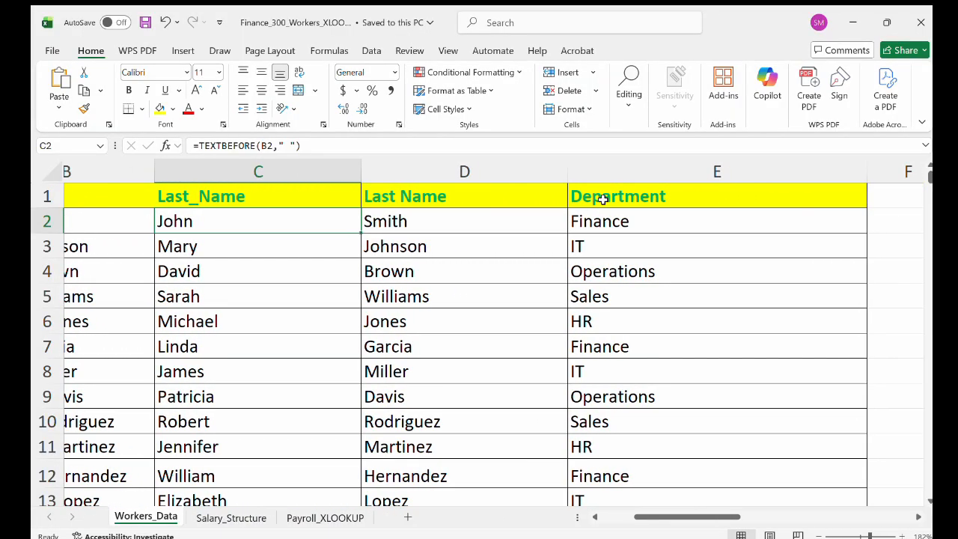
scroll(603, 196, "right", 3)
scroll(563, 217, "down", 1)
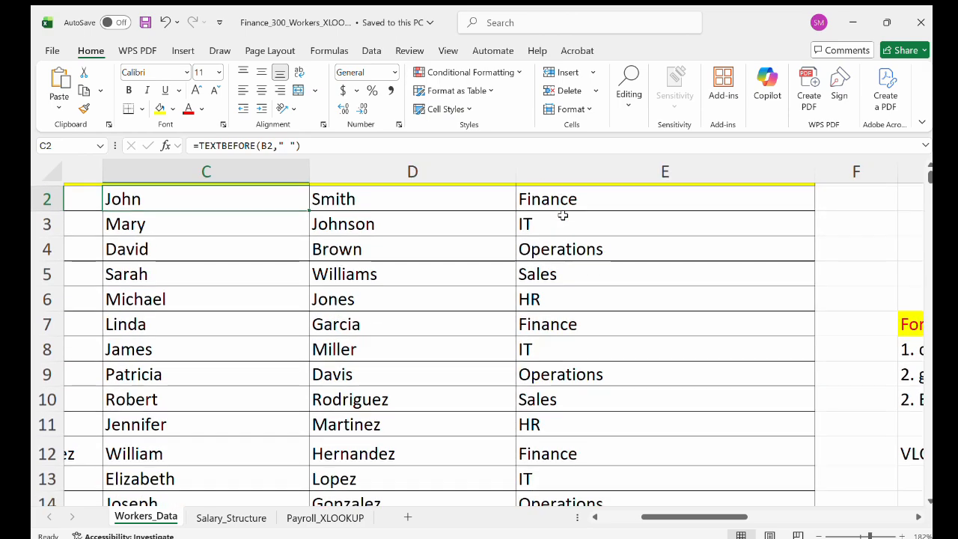
scroll(563, 217, "up", 1)
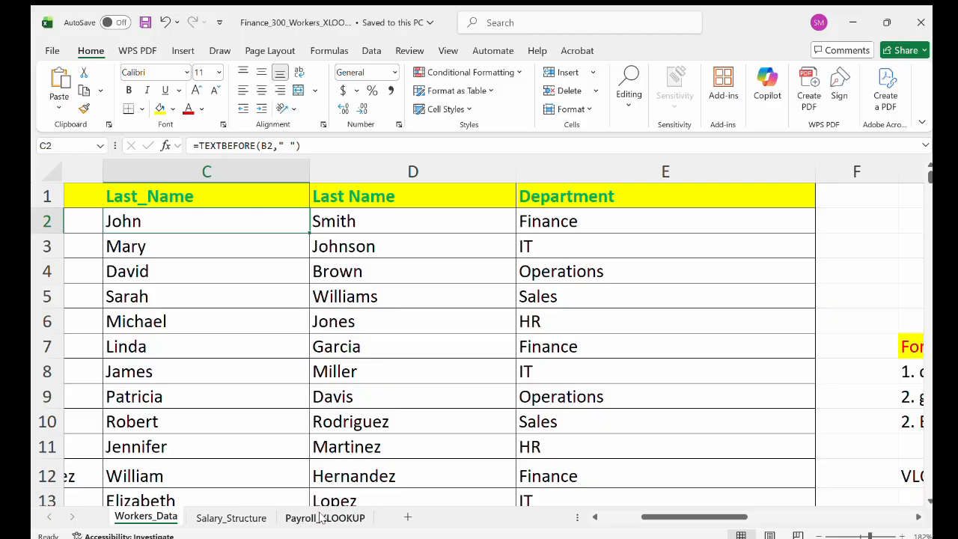
Step: View the Salary_Structure sheet, and review the Payroll_XLOOKUP sheet from the Worker_ID column through Department
left_click(238, 517)
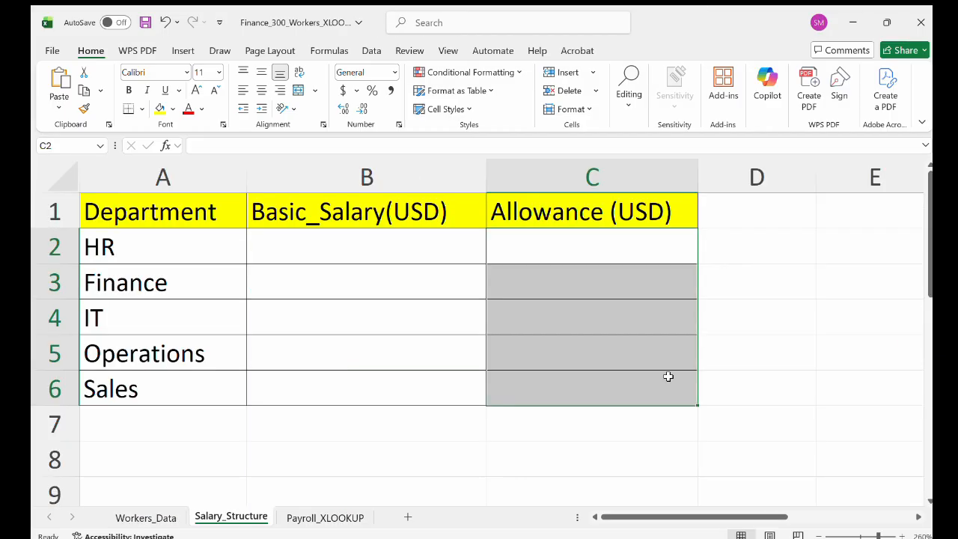
left_click(330, 518)
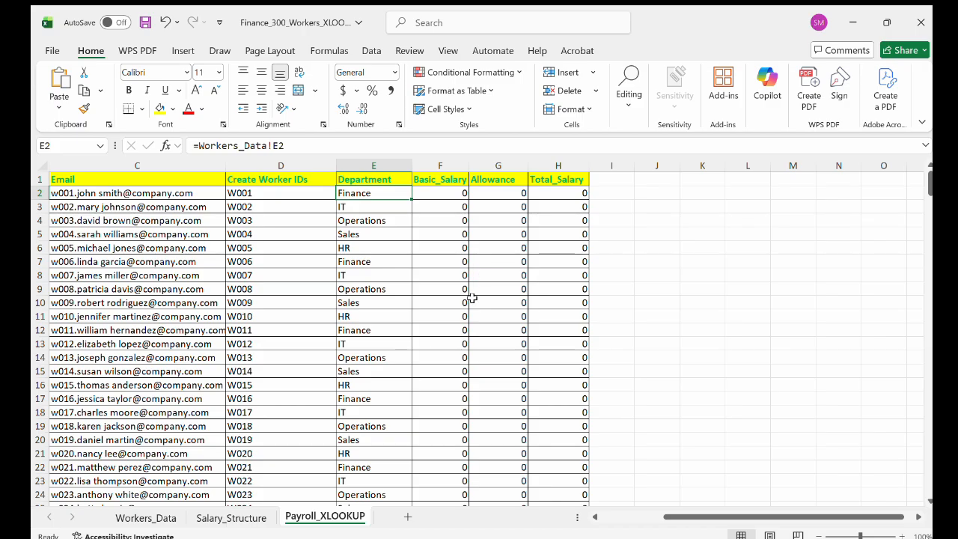
scroll(472, 298, "up", 5, "ctrl")
scroll(260, 256, "down", 1, "ctrl")
scroll(260, 256, "left", 5)
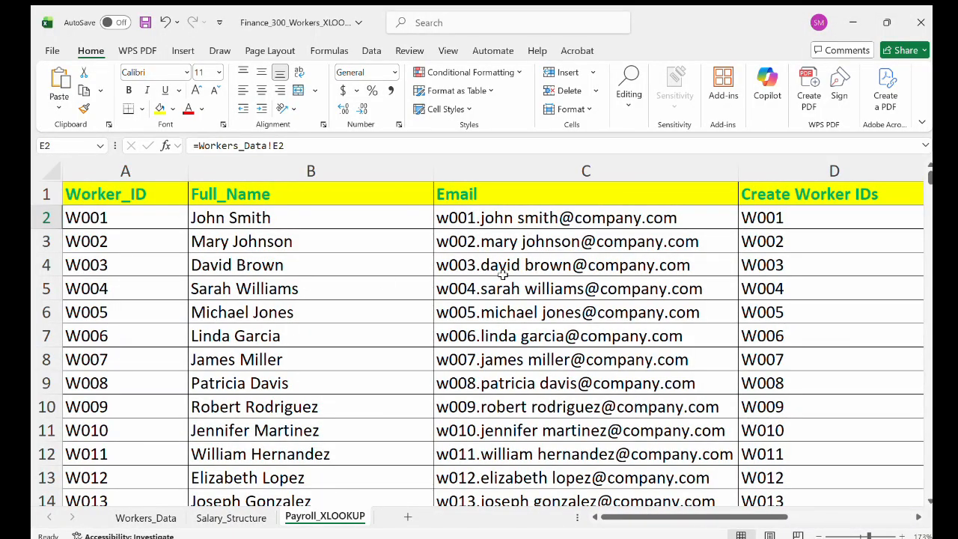
scroll(504, 274, "right", 3)
scroll(503, 275, "right", 1)
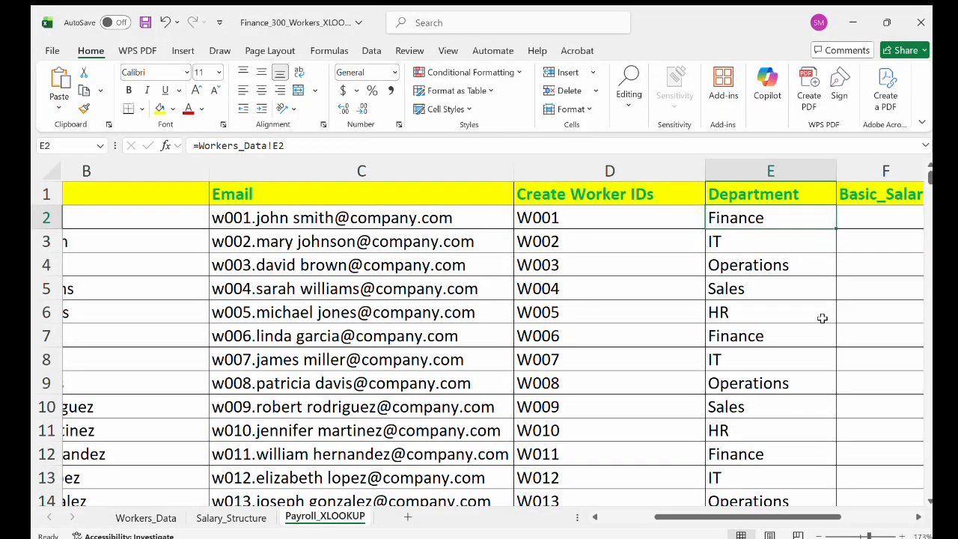
Step: Examine the Basic_Salary, Allowance and Total_Salary columns on Payroll_XLOOKUP, and return to the Worker_ID column
scroll(822, 318, "right", 8)
scroll(543, 292, "left", 4)
scroll(543, 292, "left", 2)
scroll(539, 293, "right", 3)
scroll(539, 292, "left", 3)
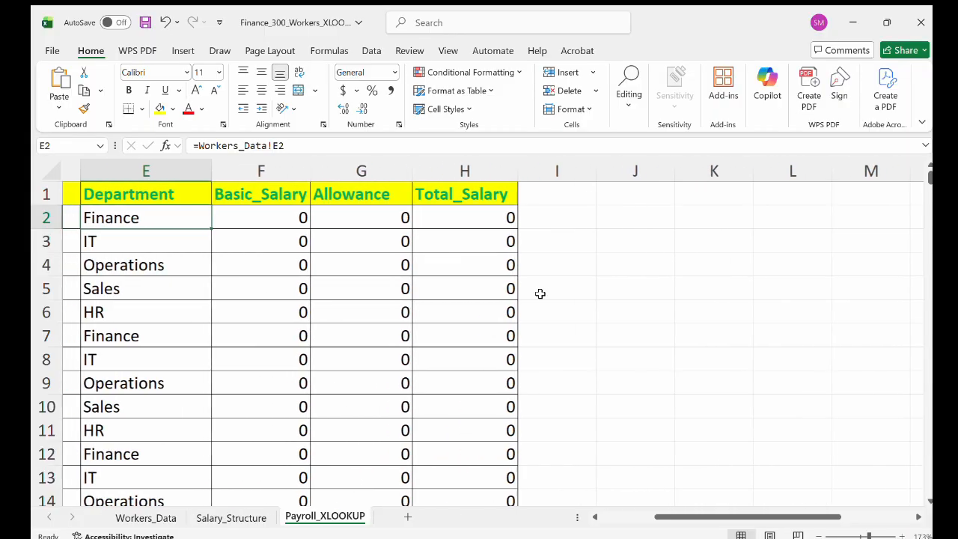
scroll(540, 293, "left", 4)
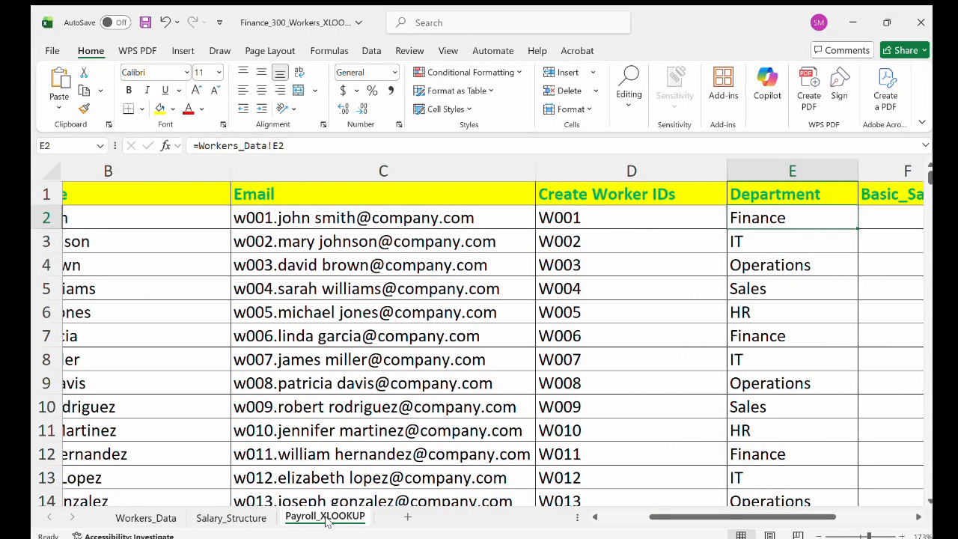
scroll(411, 362, "left", 3)
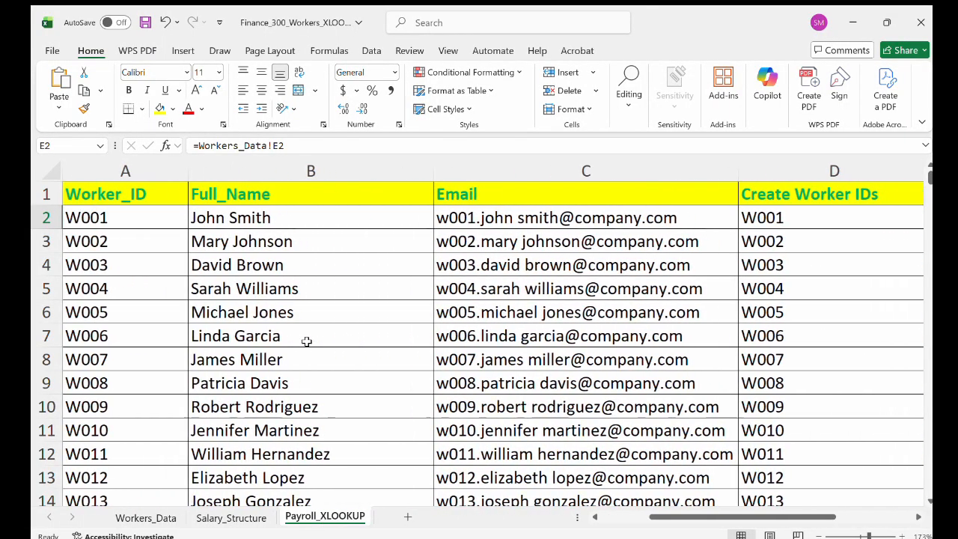
Step: Look through the Workers_Data table down to its last worker record, and return to the header row
left_click(147, 517)
scroll(167, 274, "left", 2)
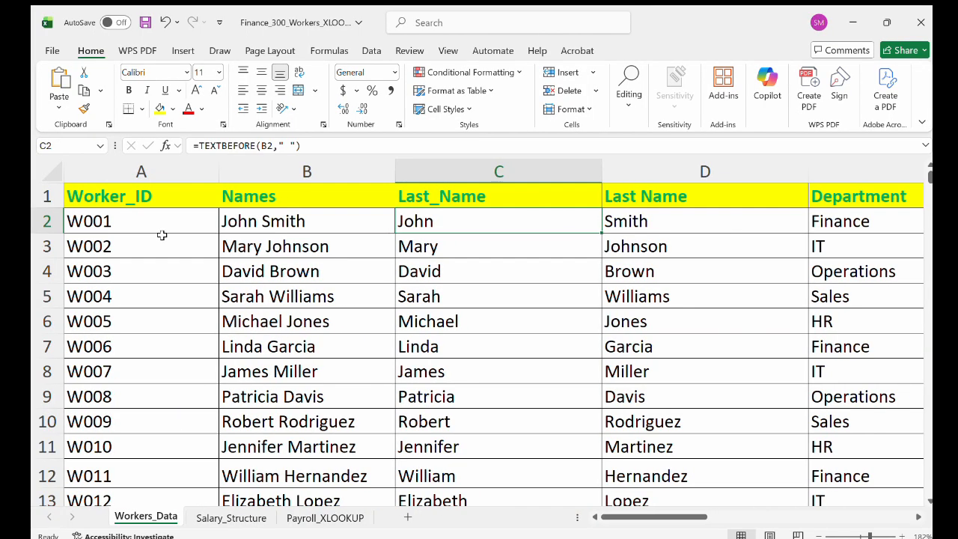
scroll(183, 280, "down", 5)
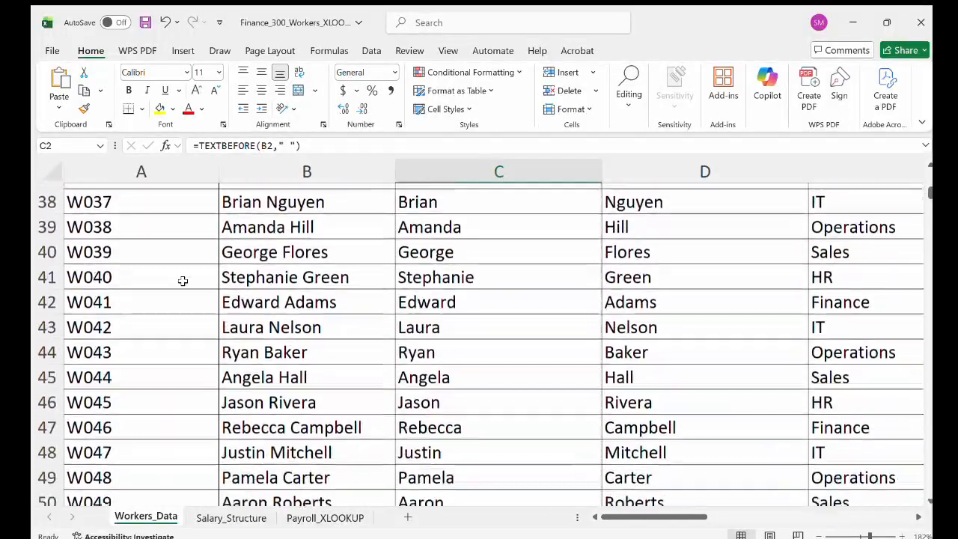
scroll(183, 280, "down", 9)
scroll(182, 281, "down", 9)
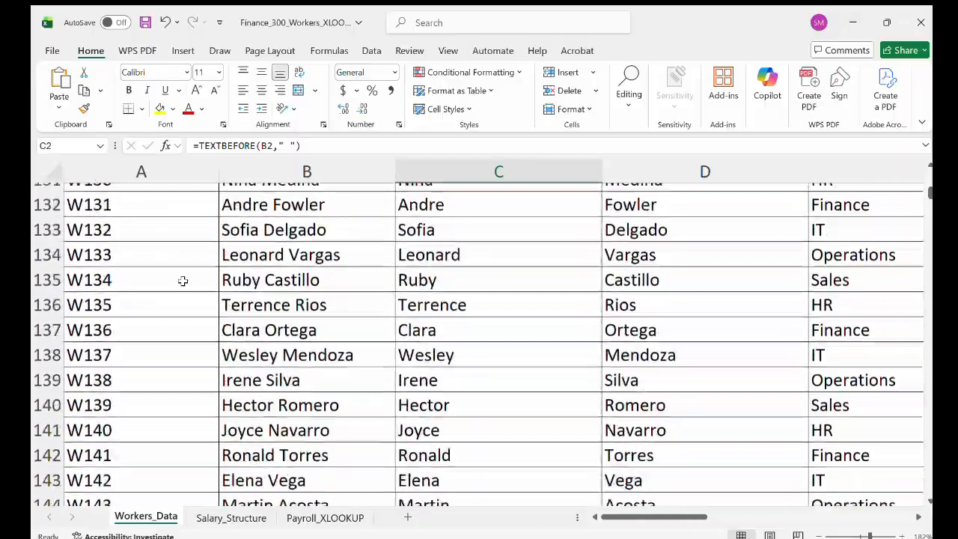
scroll(183, 281, "down", 7)
scroll(183, 281, "down", 6)
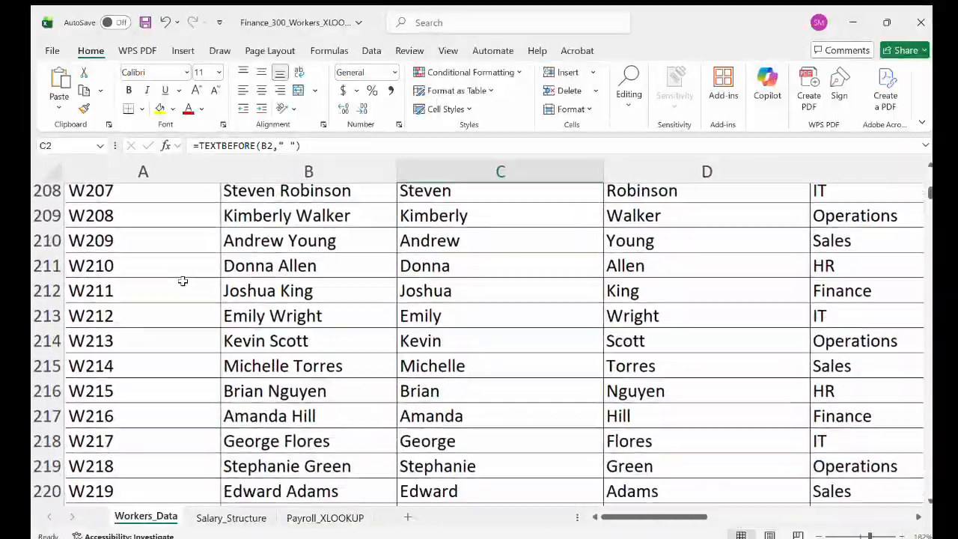
scroll(183, 281, "down", 4)
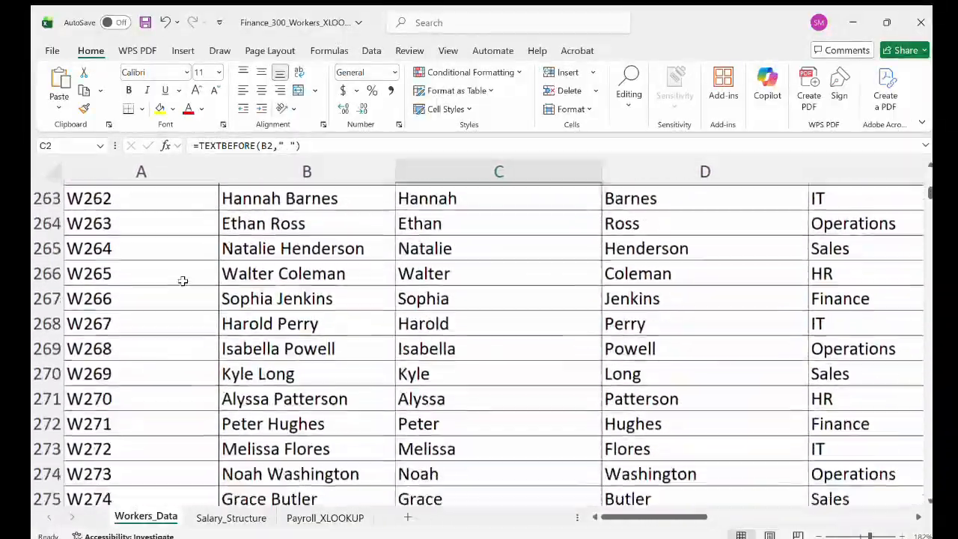
scroll(183, 281, "down", 3)
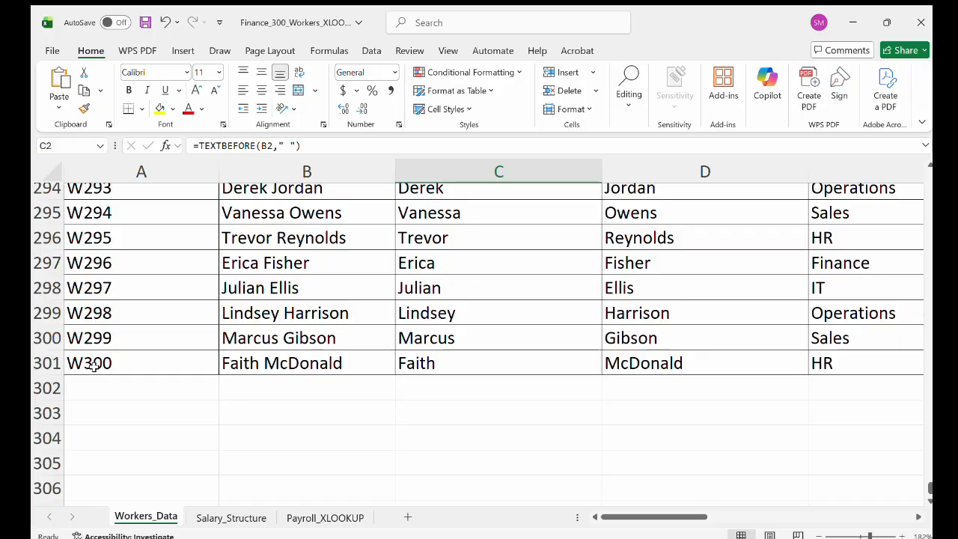
scroll(94, 367, "up", 20)
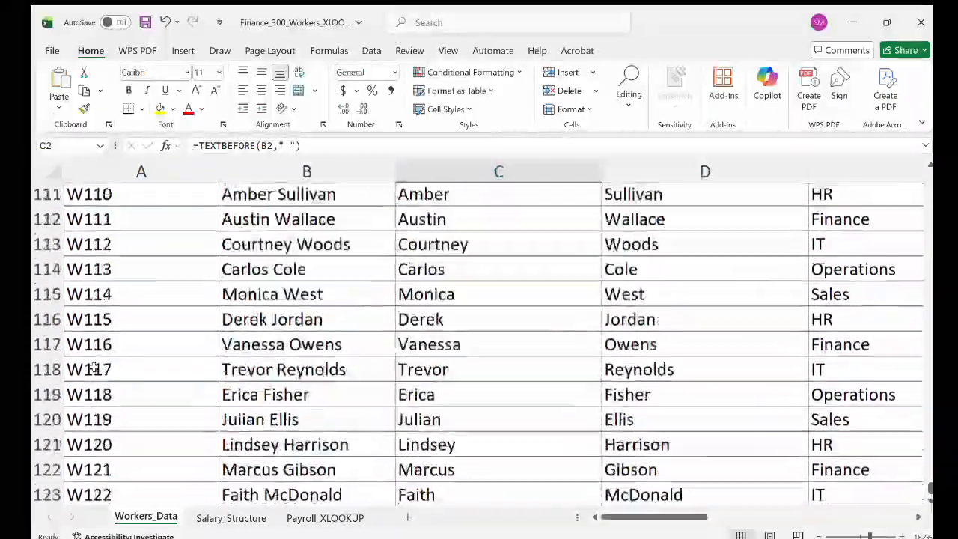
scroll(94, 367, "up", 20)
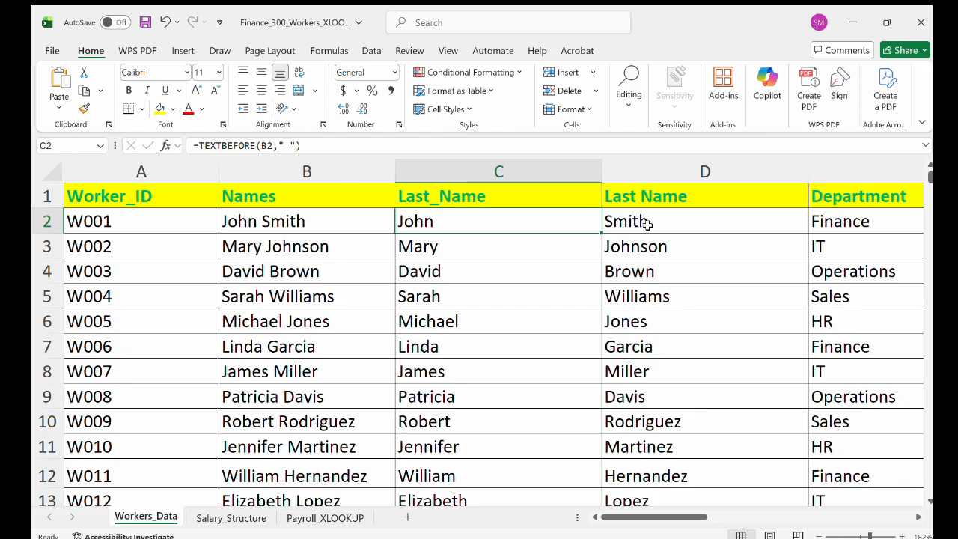
Step: Check the Department entries of the first five workers on Workers_Data, cells E2 through E6
scroll(647, 223, "right", 2)
scroll(648, 224, "down", 1)
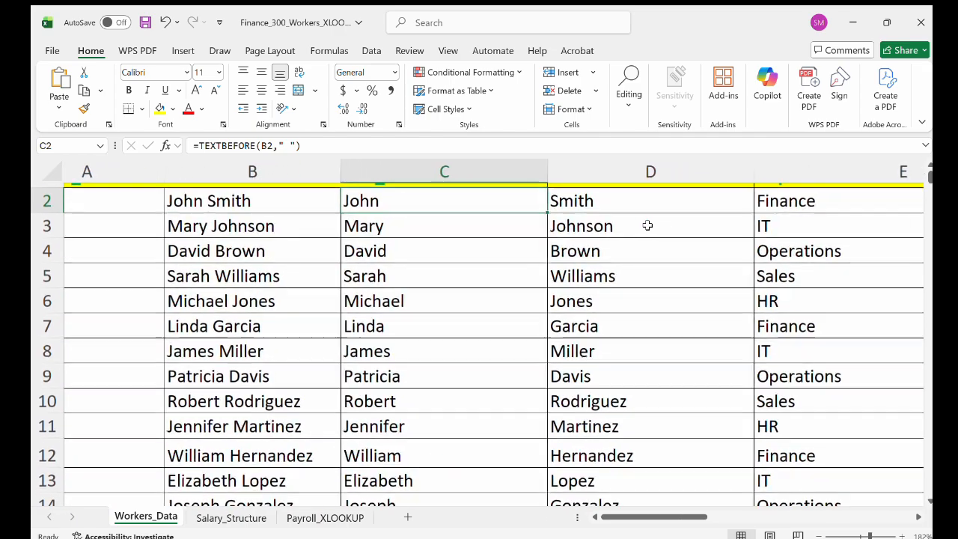
scroll(666, 224, "up", 1)
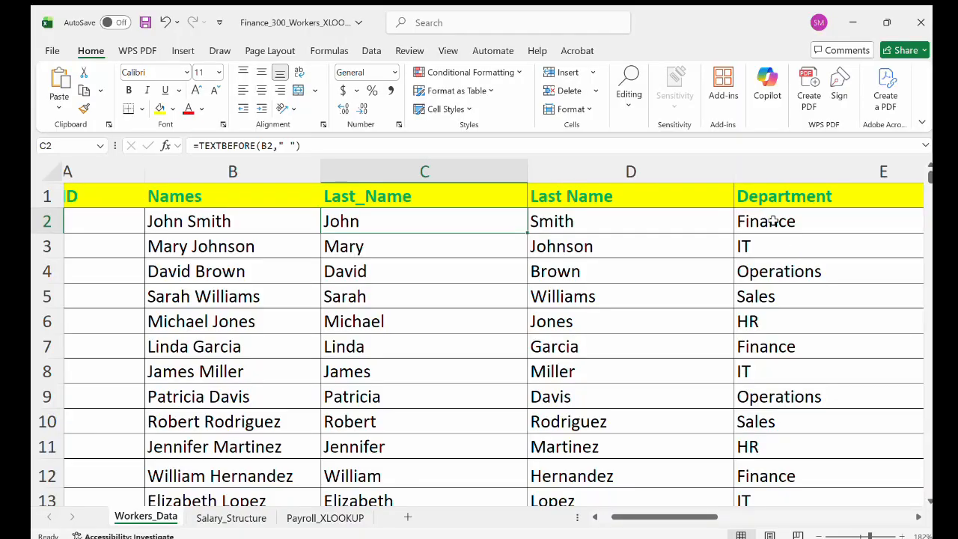
left_click(765, 221)
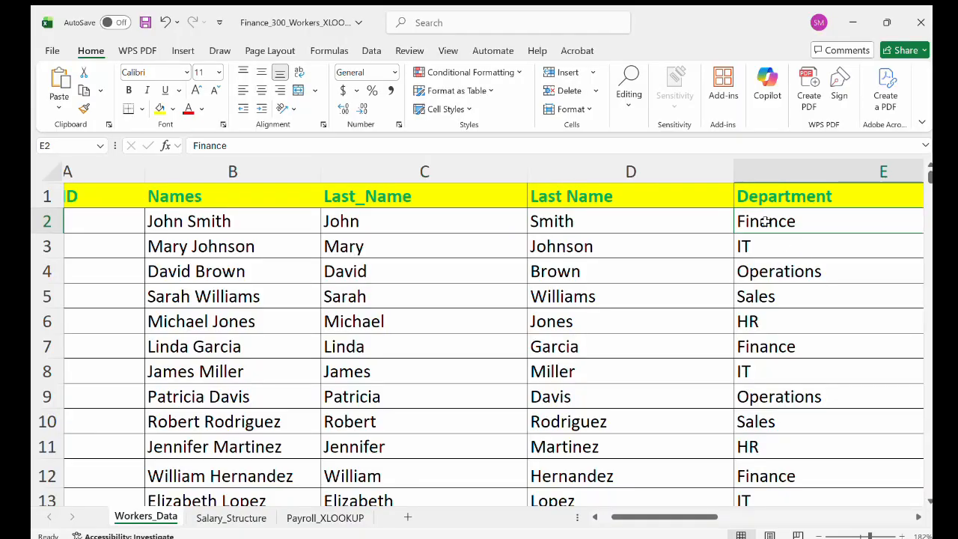
left_click(760, 248)
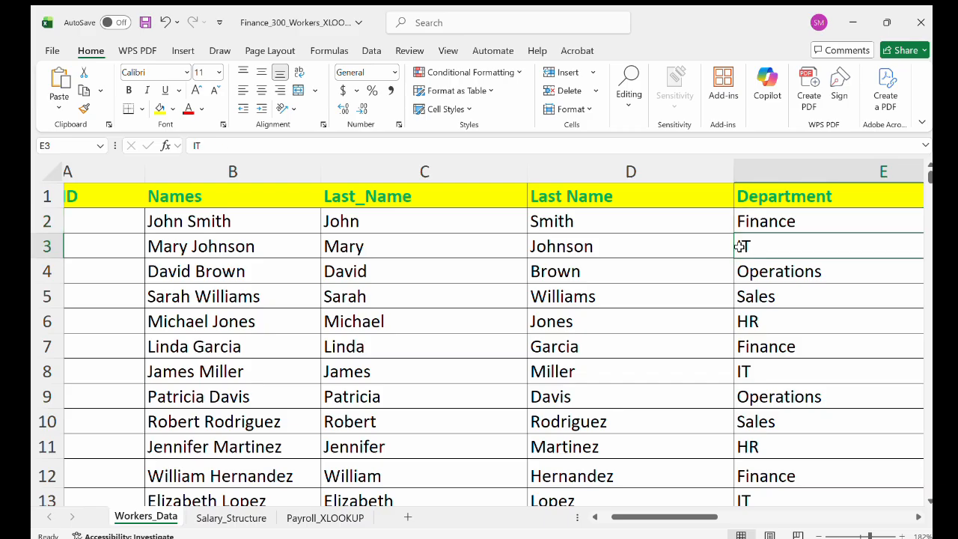
left_click(800, 271)
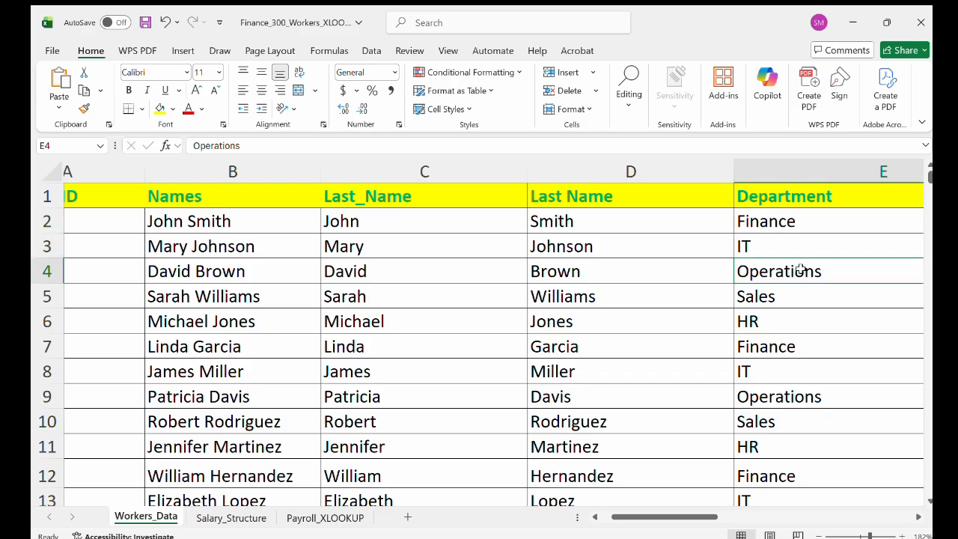
left_click(764, 297)
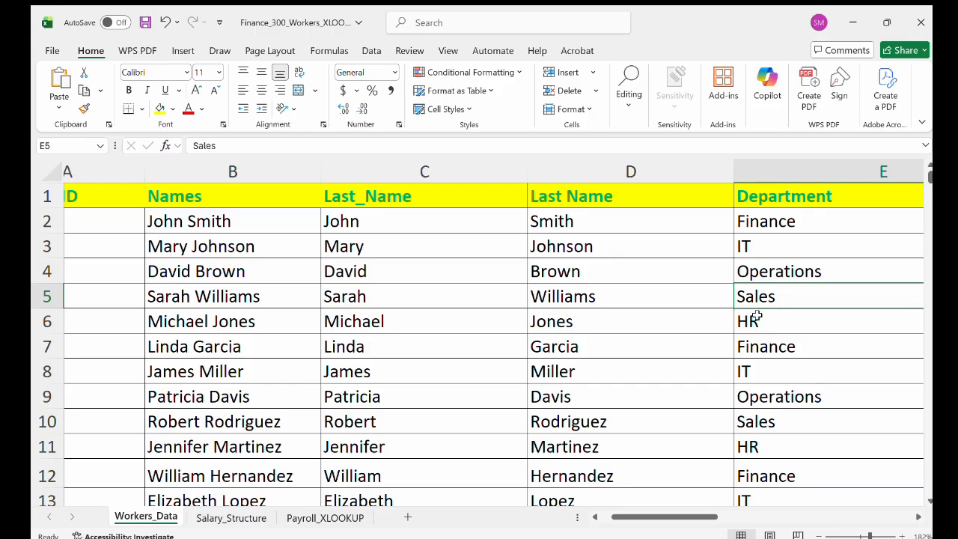
left_click(753, 321)
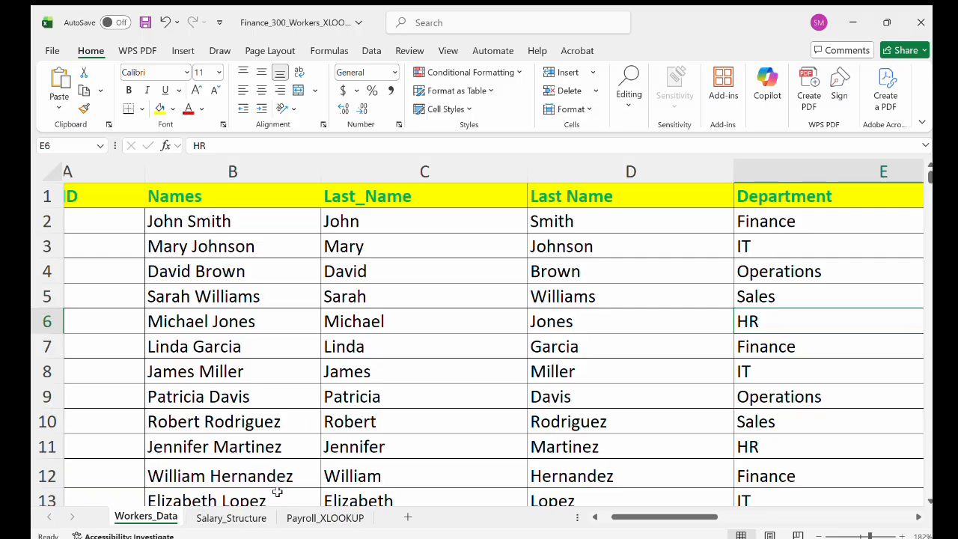
Step: On the Salary_Structure sheet, enter basic salaries of 3000 for HR, 7500 for Finance and 6000 for IT
left_click(230, 516)
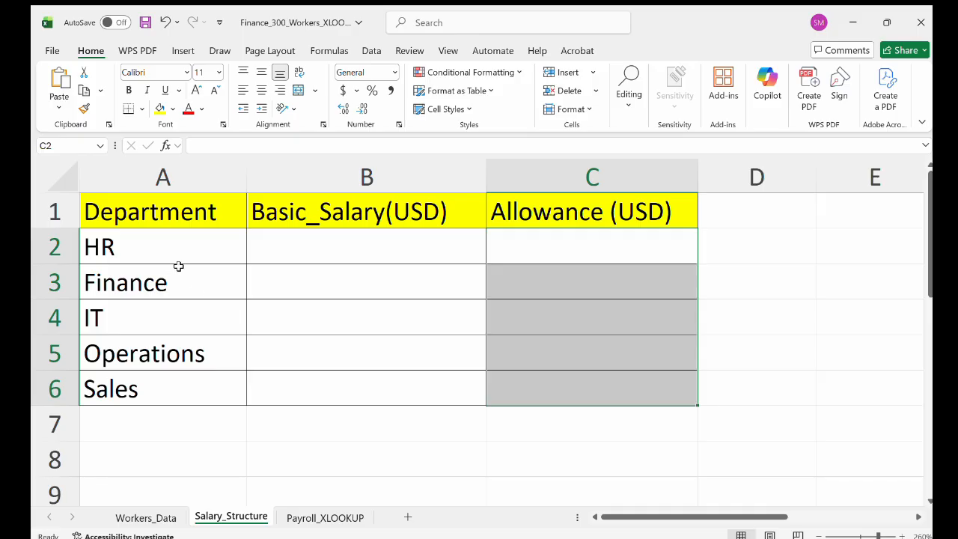
left_click(195, 245)
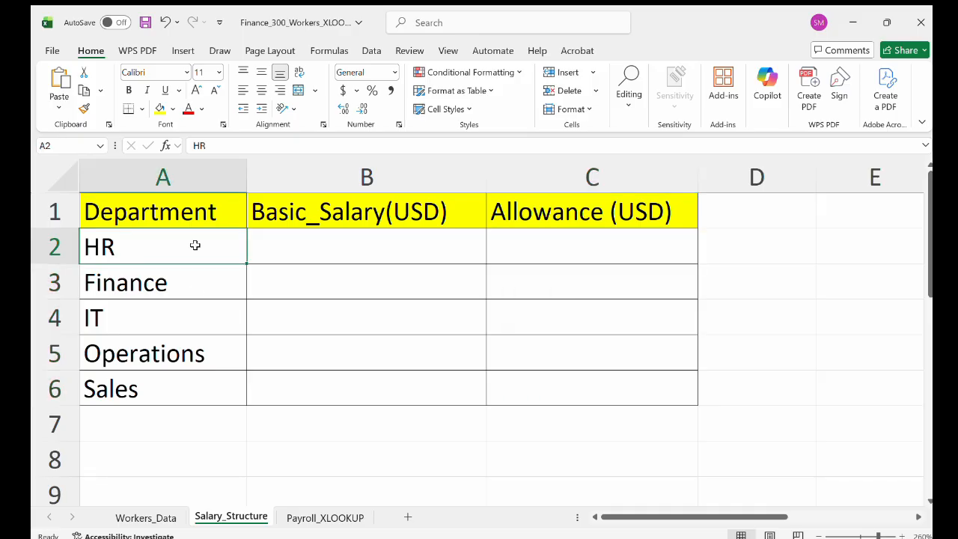
left_click(283, 251)
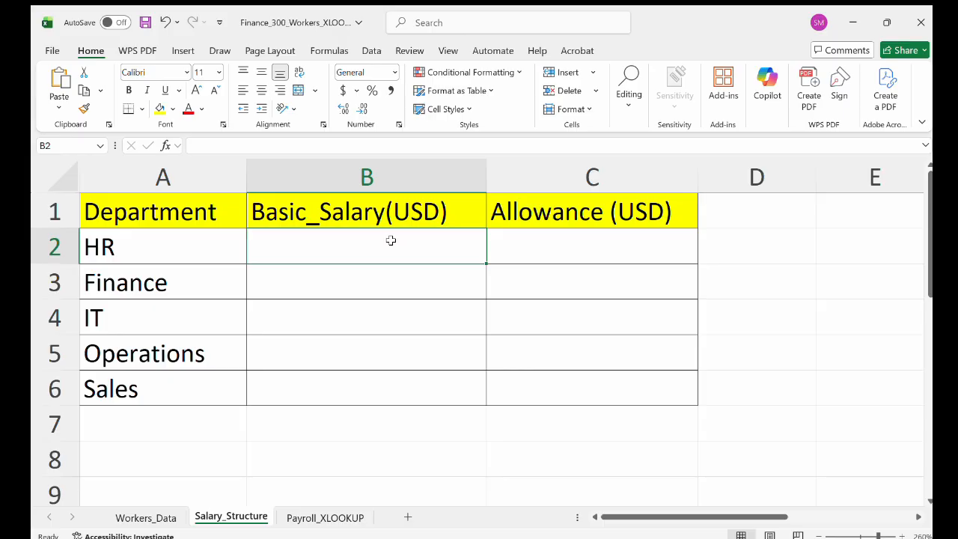
type("3000")
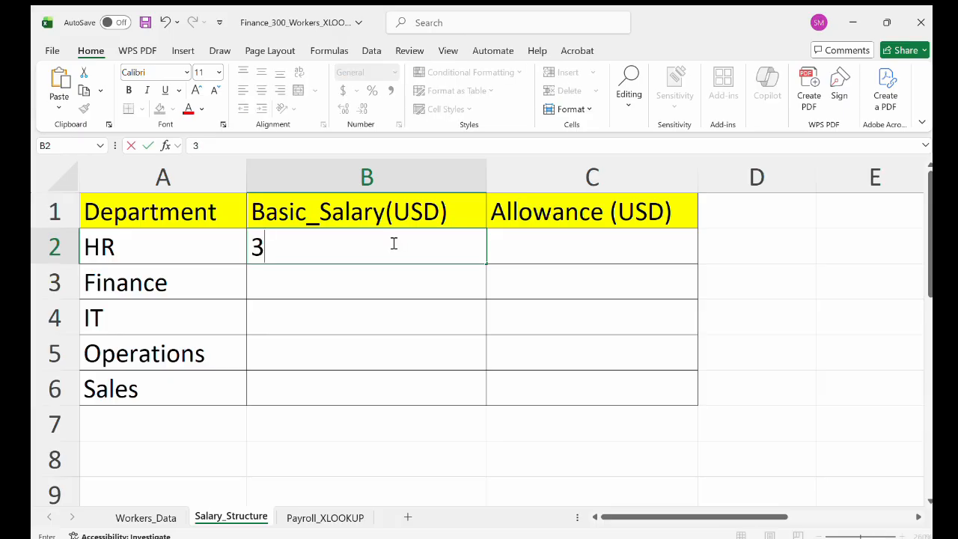
left_click(369, 285)
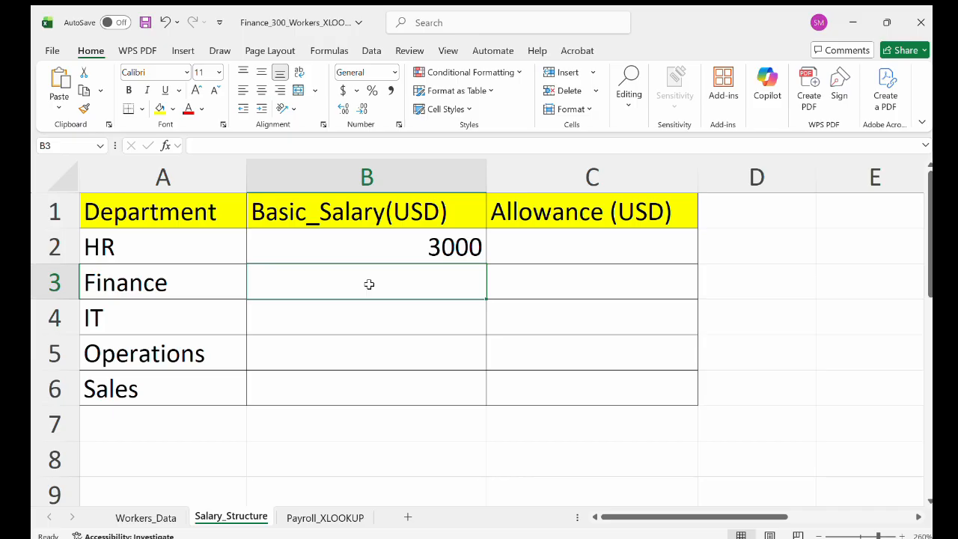
type("7500")
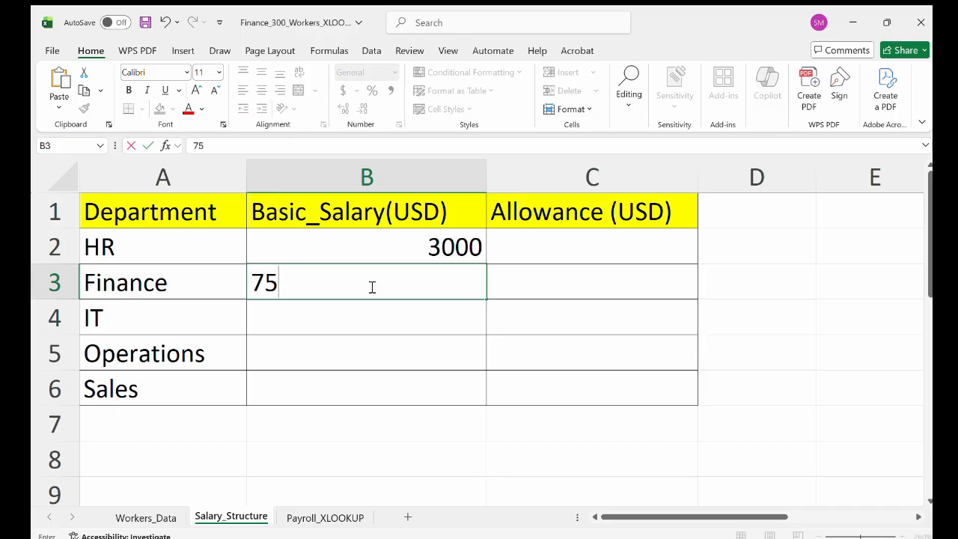
left_click(368, 325)
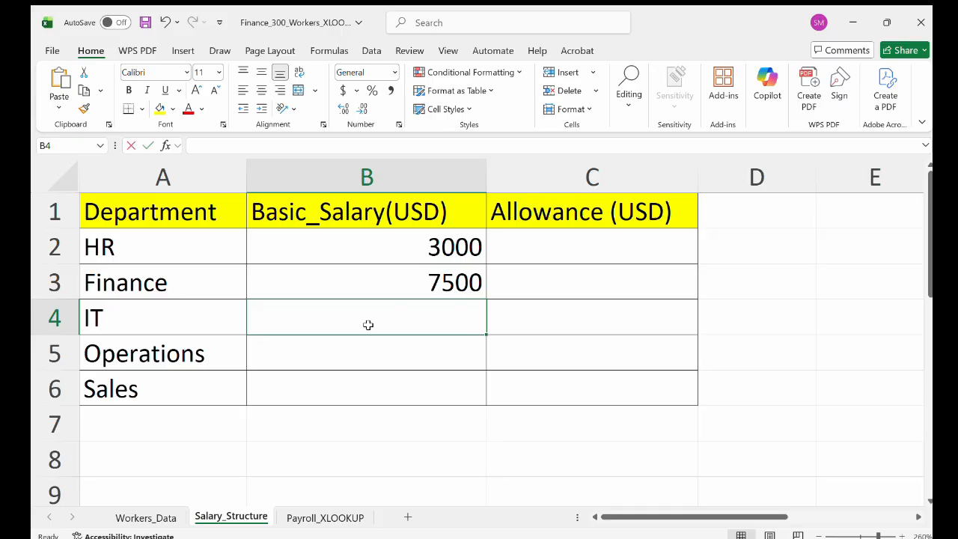
type("6000")
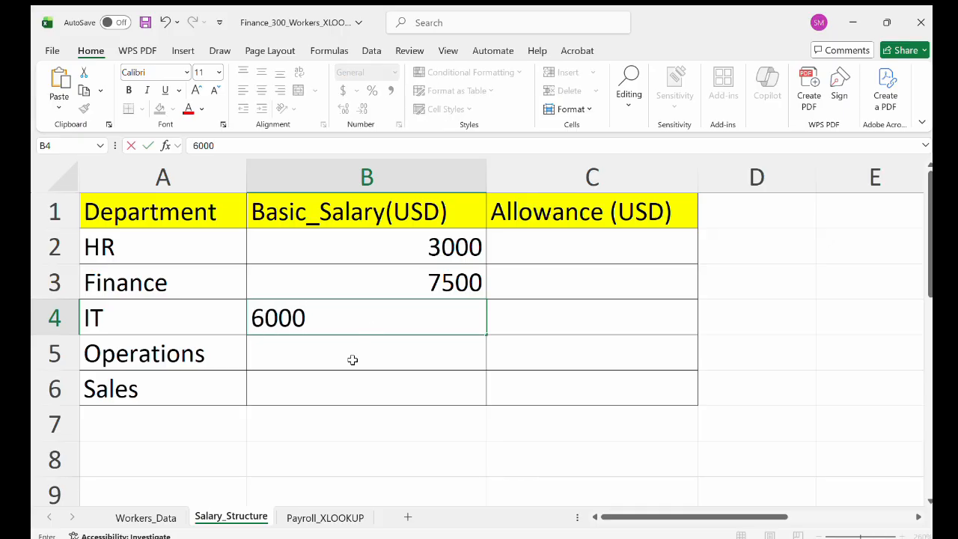
key("Return")
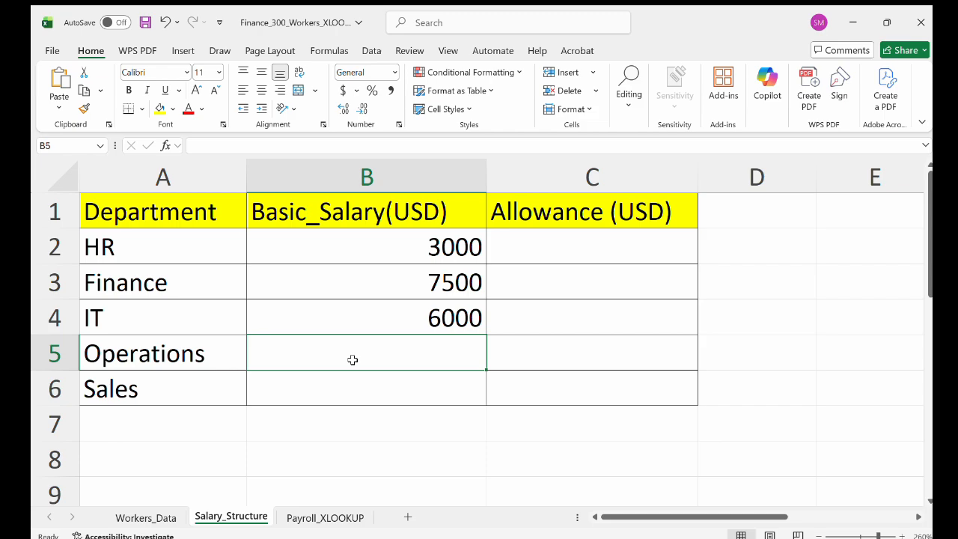
Step: Enter basic salaries of 5500 for Operations and 7500 for Sales in the salary table
type("5500")
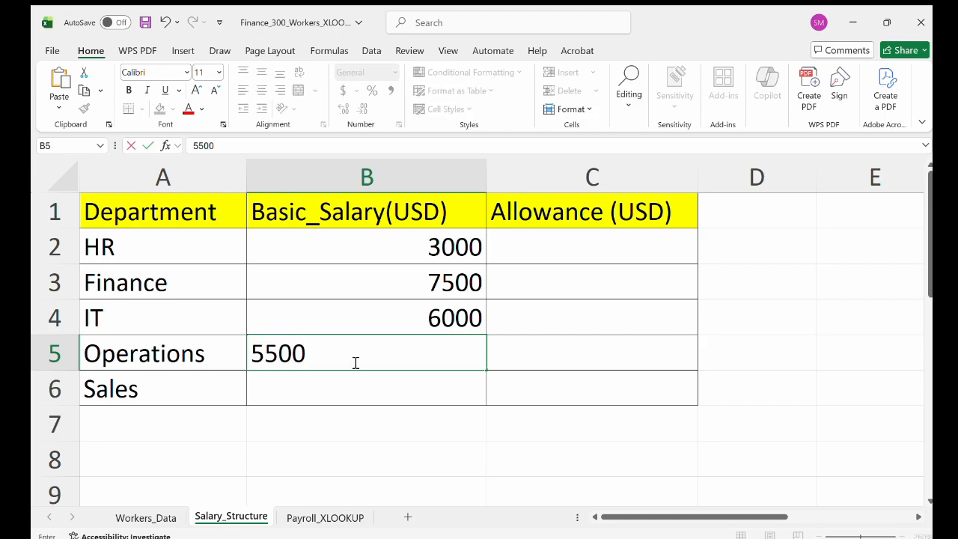
left_click(369, 396)
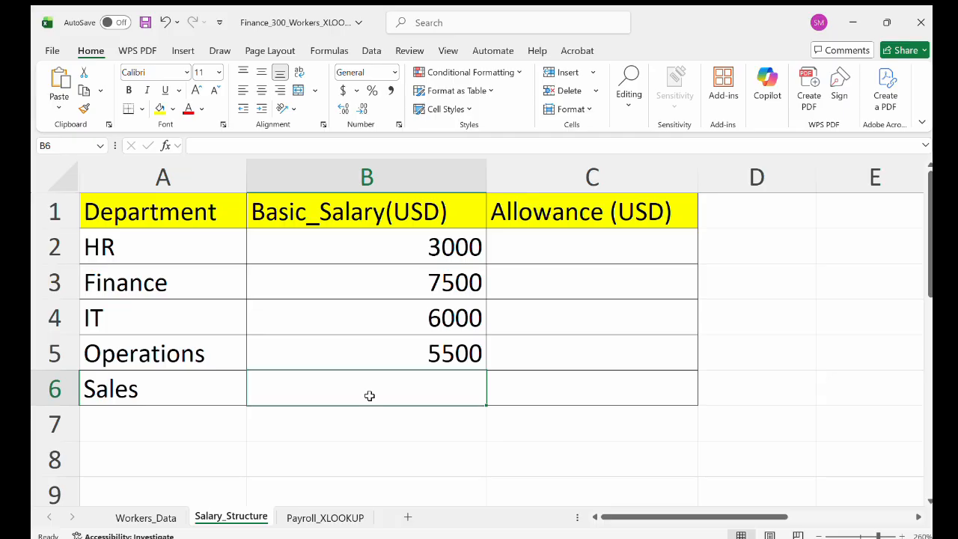
type("7500")
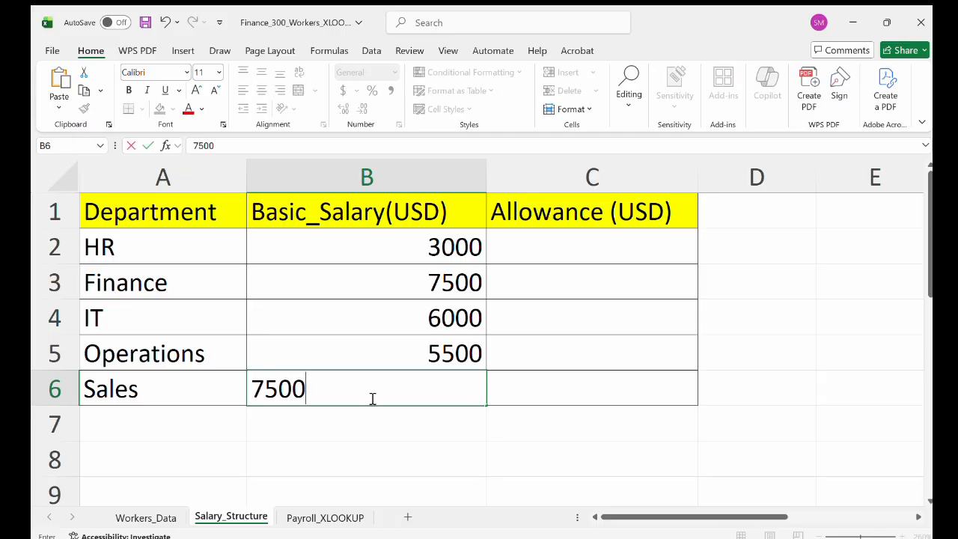
left_click(588, 235)
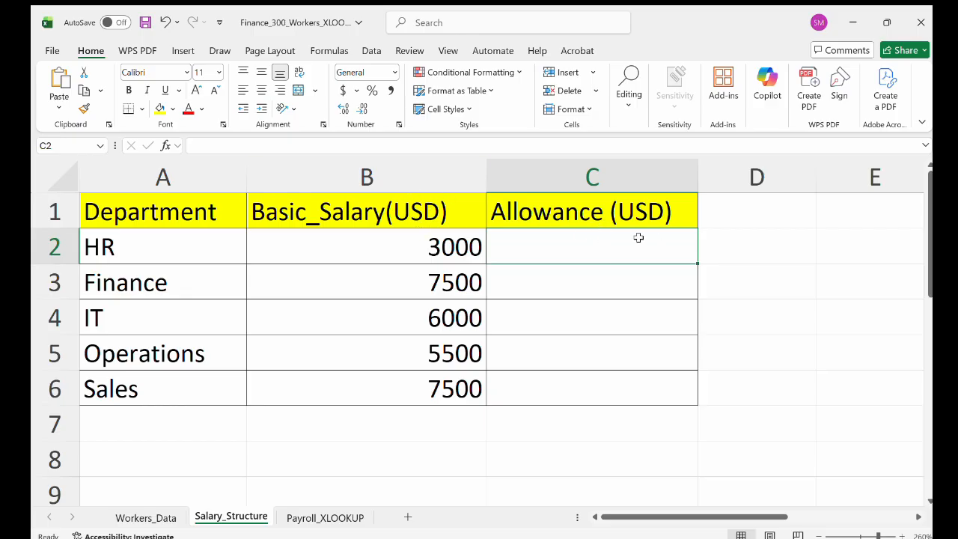
Step: Enter allowances of 500 for HR, 700 for Finance, 400 for IT, 300 for Operations and 700 for Sales in the salary table
type("500")
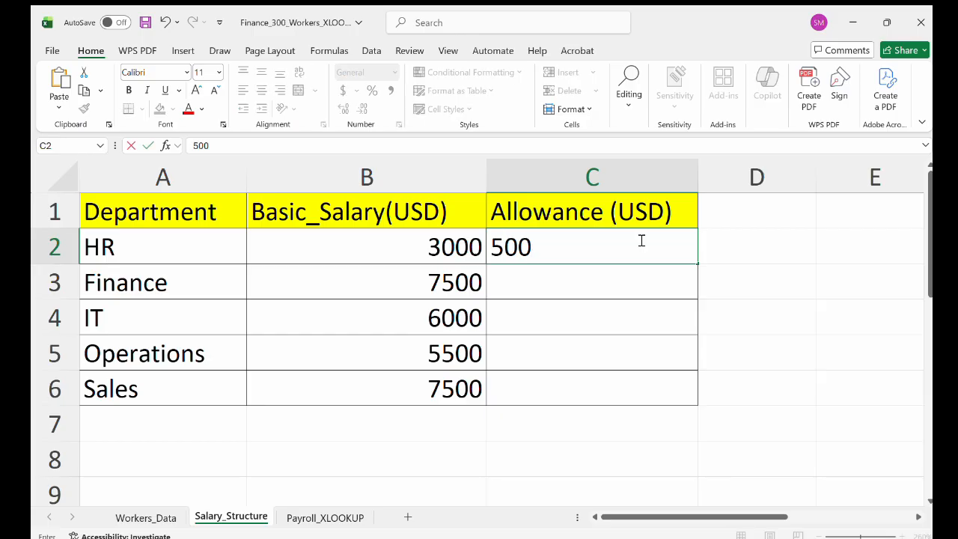
left_click(602, 280)
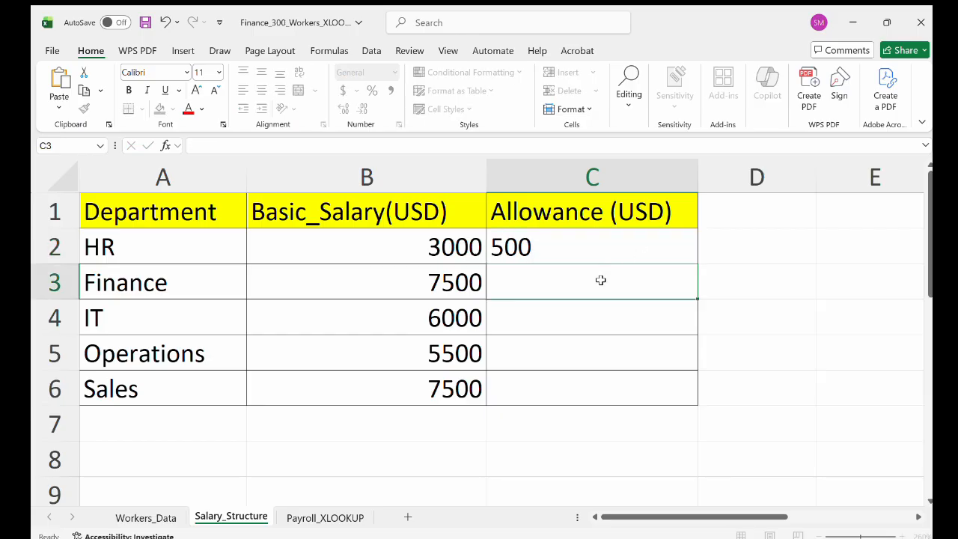
type("700")
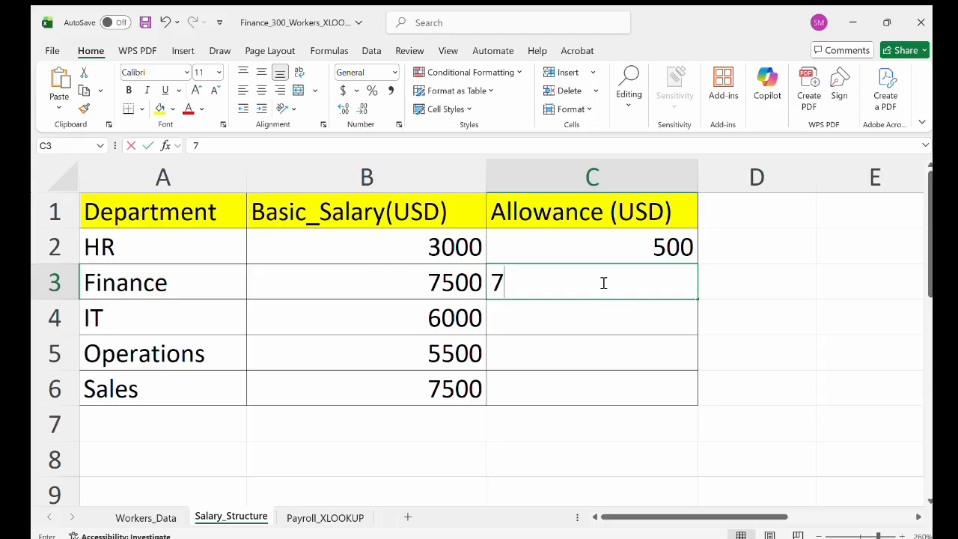
left_click(572, 312)
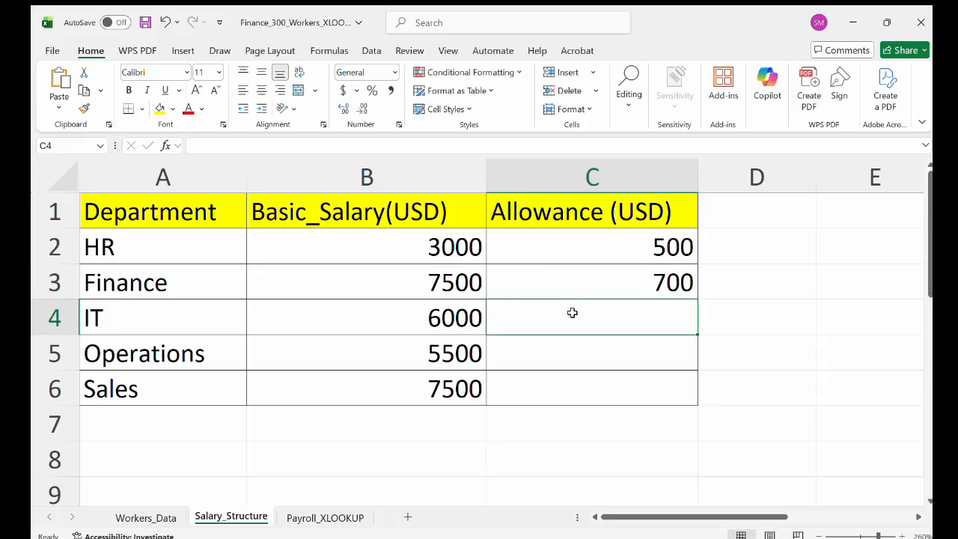
type("400")
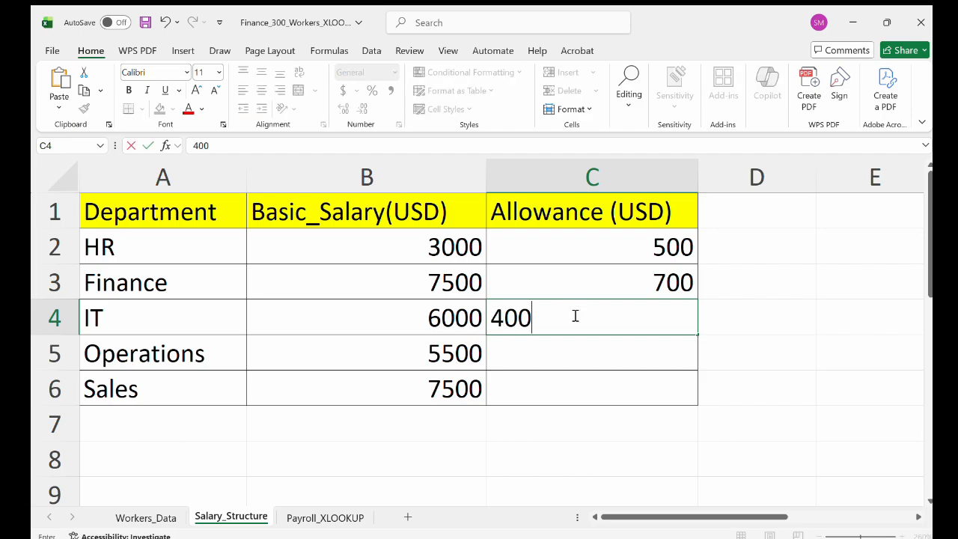
left_click(537, 349)
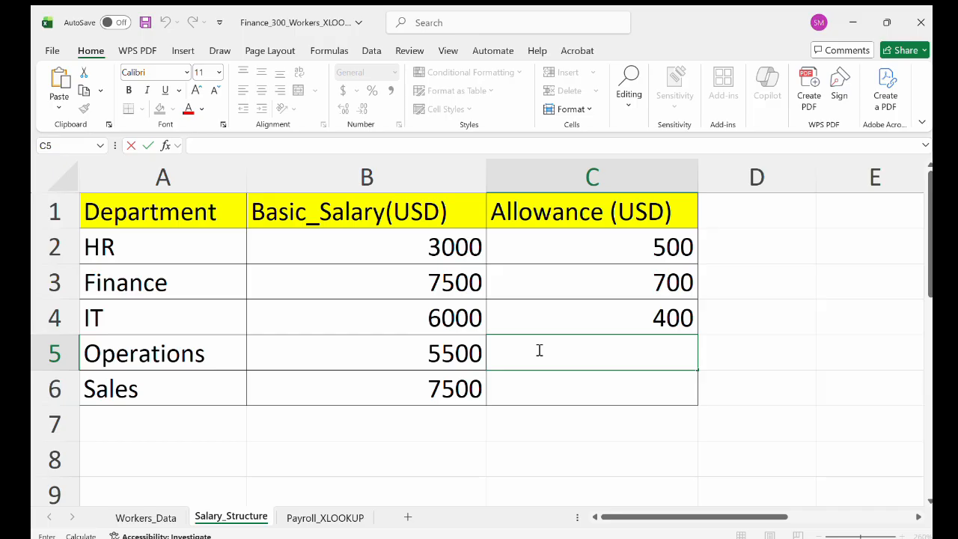
type("300")
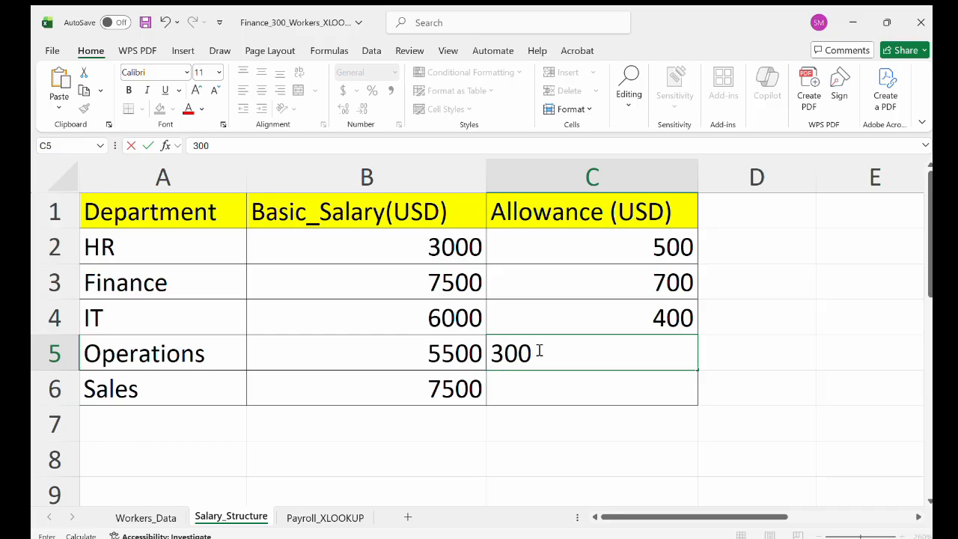
left_click(563, 394)
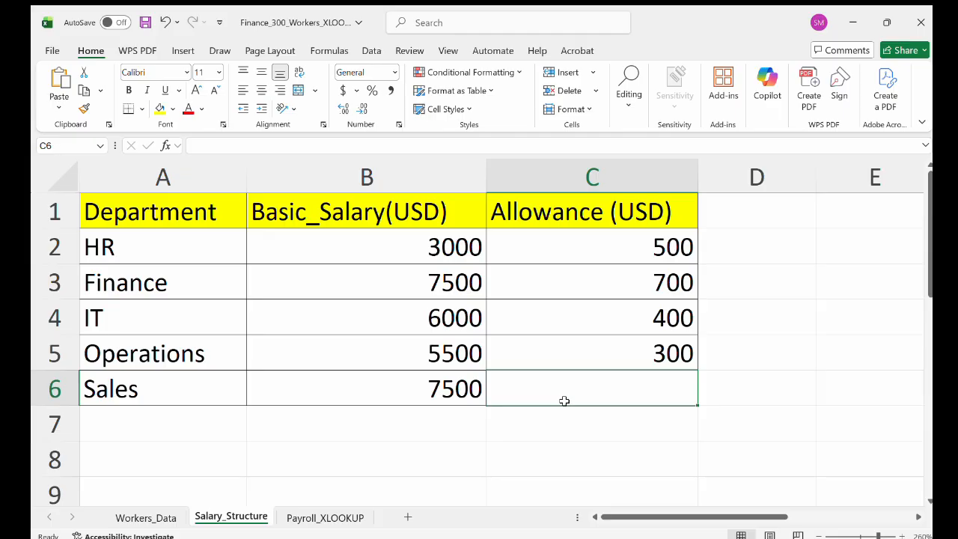
type("700")
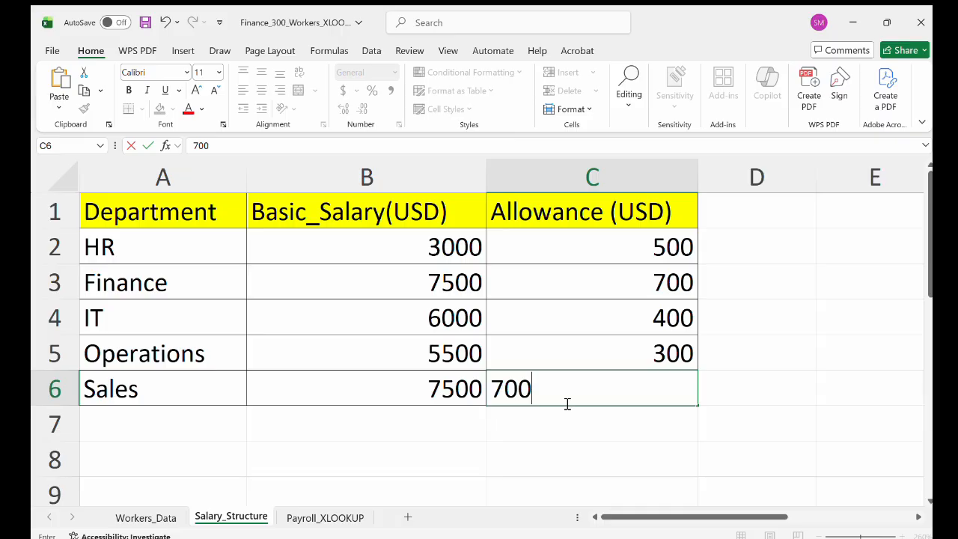
Step: On the Payroll_XLOOKUP sheet, clear the contents of B2 through H301, leaving the header row and the Worker_ID column
left_click(324, 516)
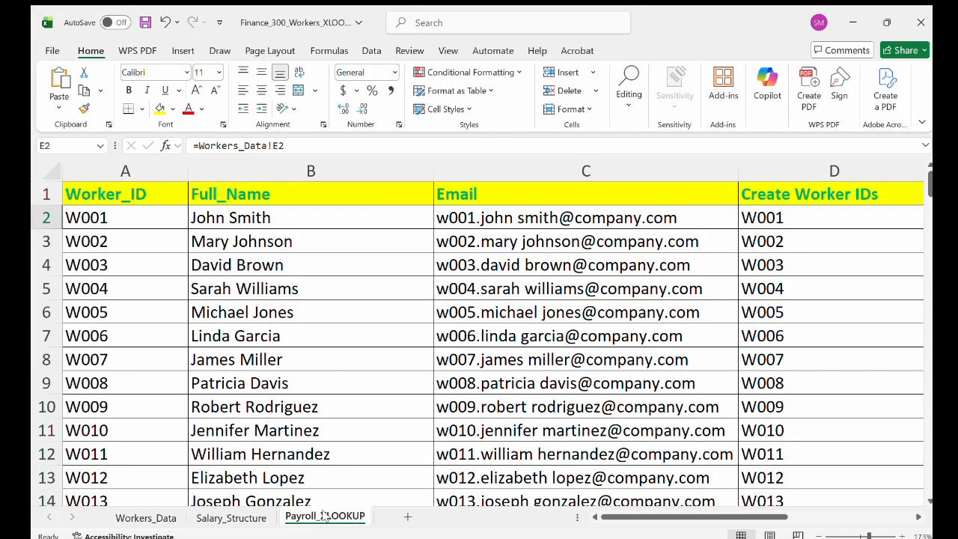
left_click(248, 221)
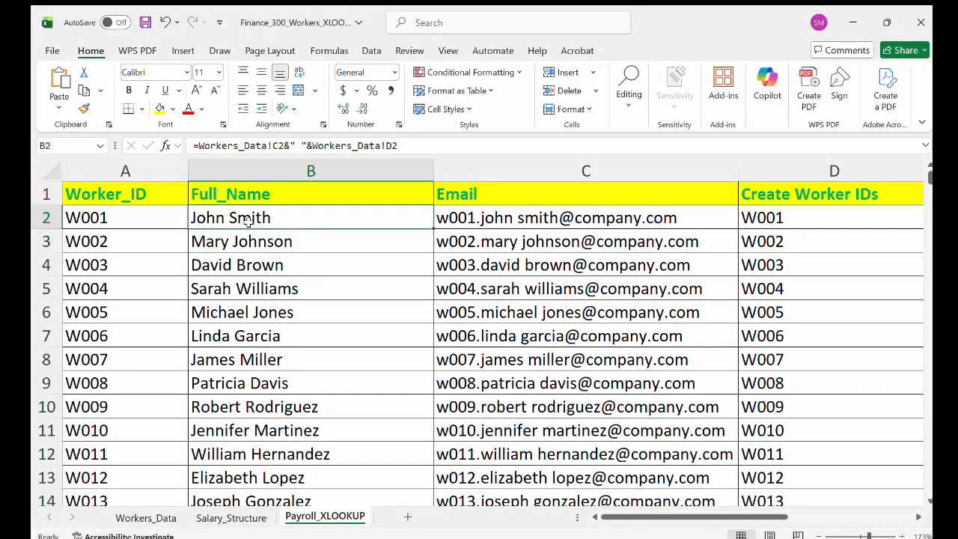
left_click_drag(248, 228, 918, 453)
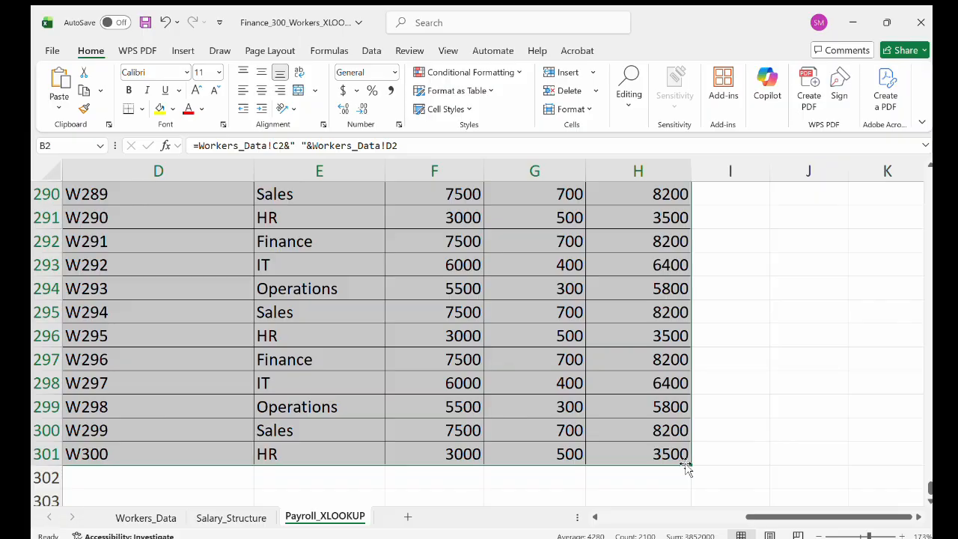
key("Delete")
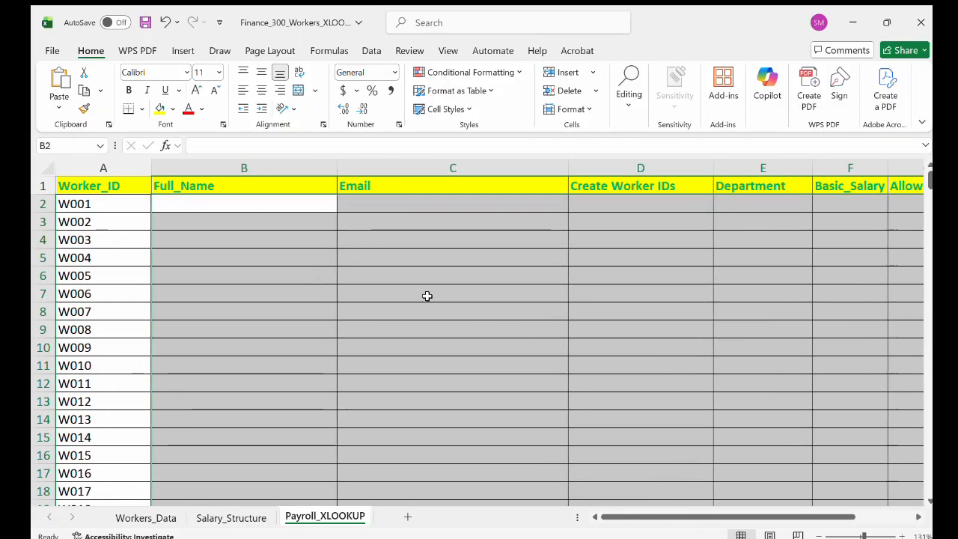
left_click(276, 252)
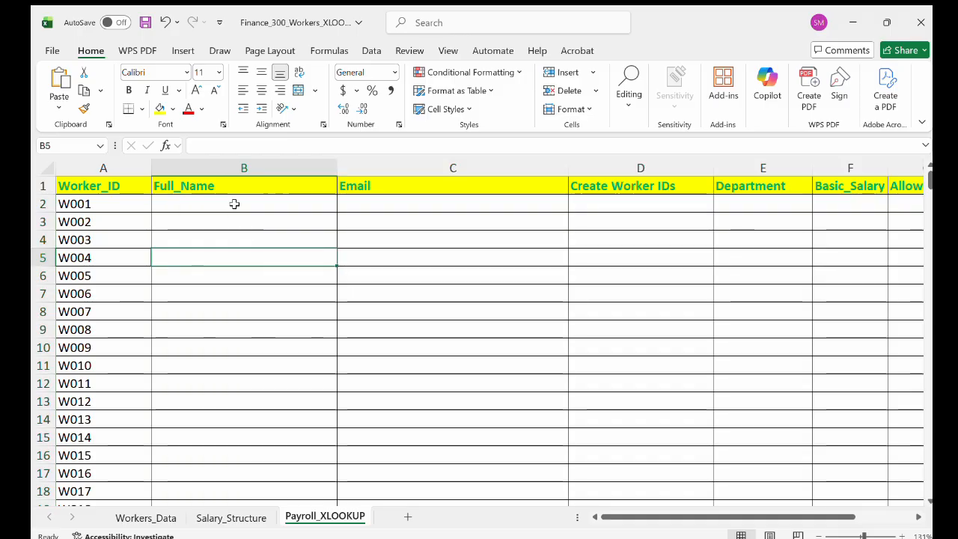
Step: Clear the Worker_ID entries in A2 through A301 on Payroll_XLOOKUP and return to the header row
left_click_drag(63, 198, 129, 433)
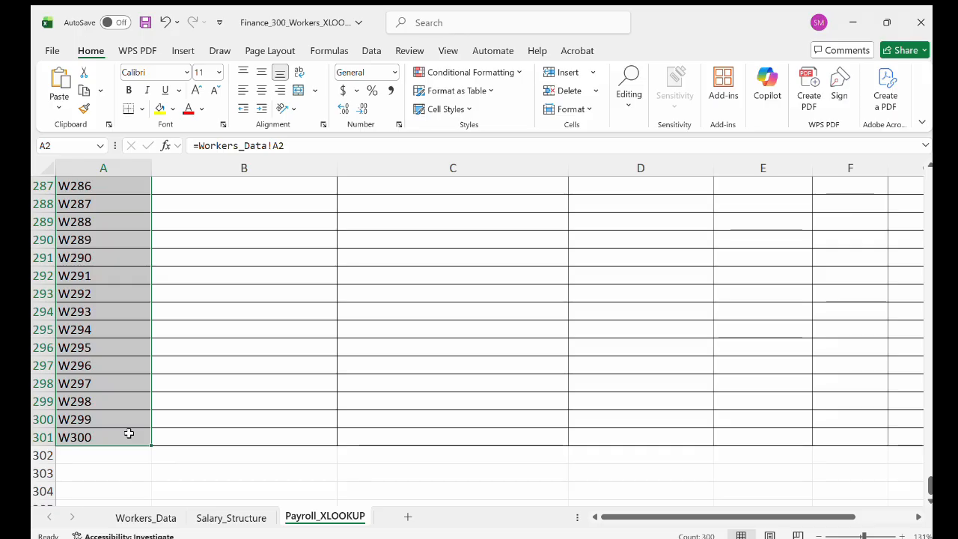
key("Delete")
key("ctrl+BackSpace")
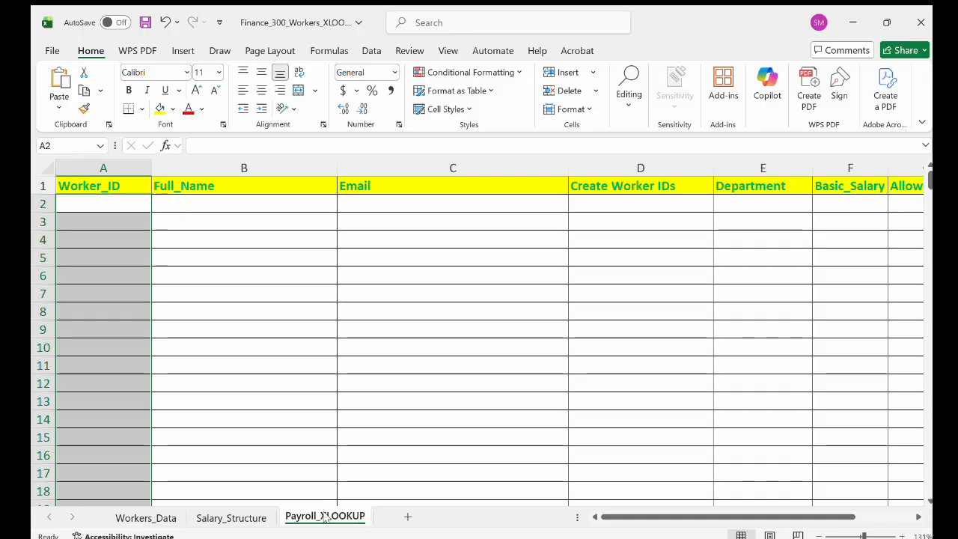
left_click(224, 252)
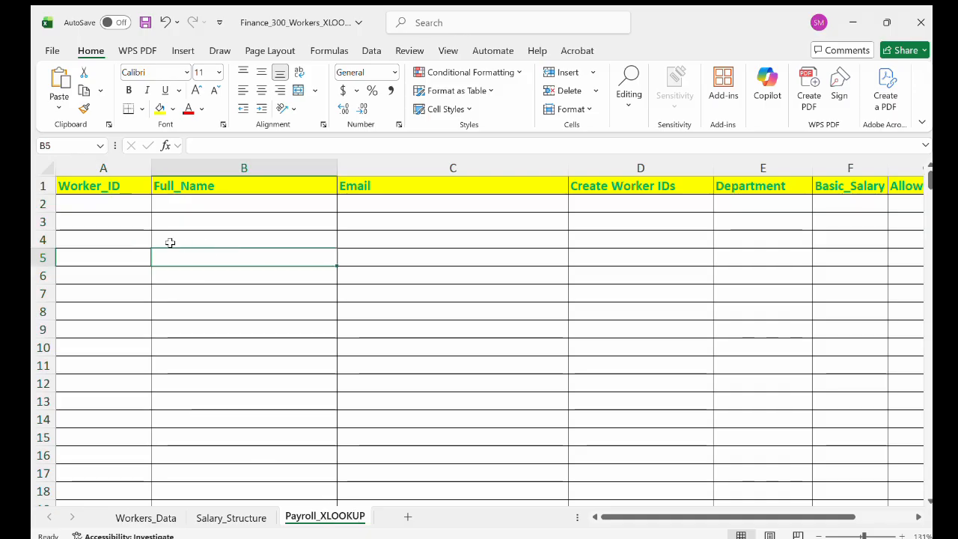
Step: Enter the formula =Workers_Data!A2 in the first Worker_ID cell, A2, of Payroll_XLOOKUP
scroll(170, 242, "up", 3, "ctrl")
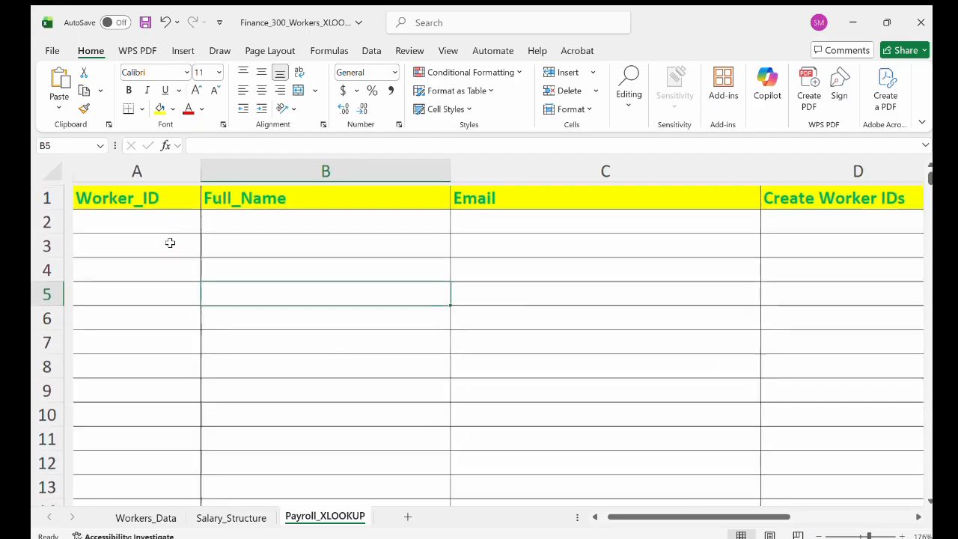
scroll(170, 243, "up", 2, "ctrl")
scroll(216, 274, "up", 1, "ctrl")
scroll(217, 274, "up", 3, "ctrl")
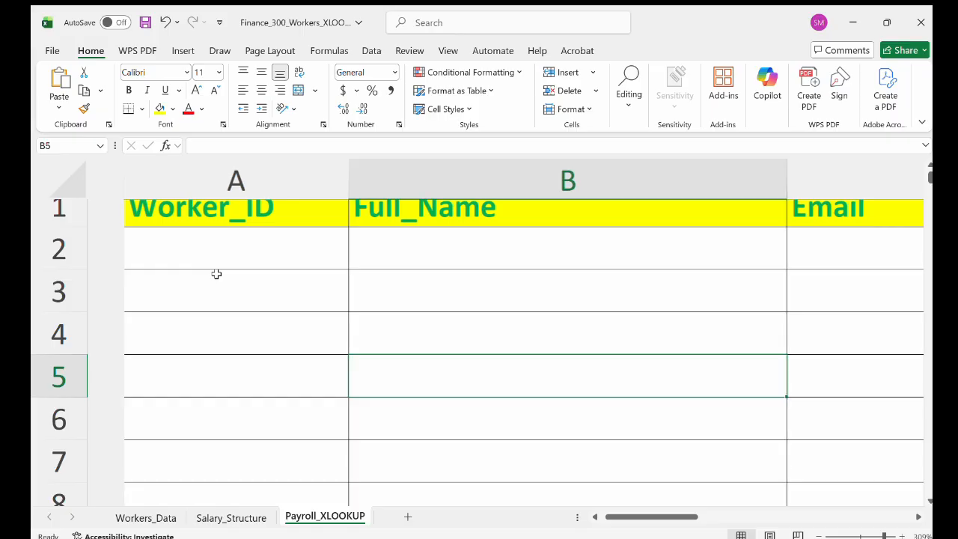
scroll(217, 274, "down", 1, "ctrl")
scroll(216, 274, "down", 3, "ctrl")
double_click(117, 225)
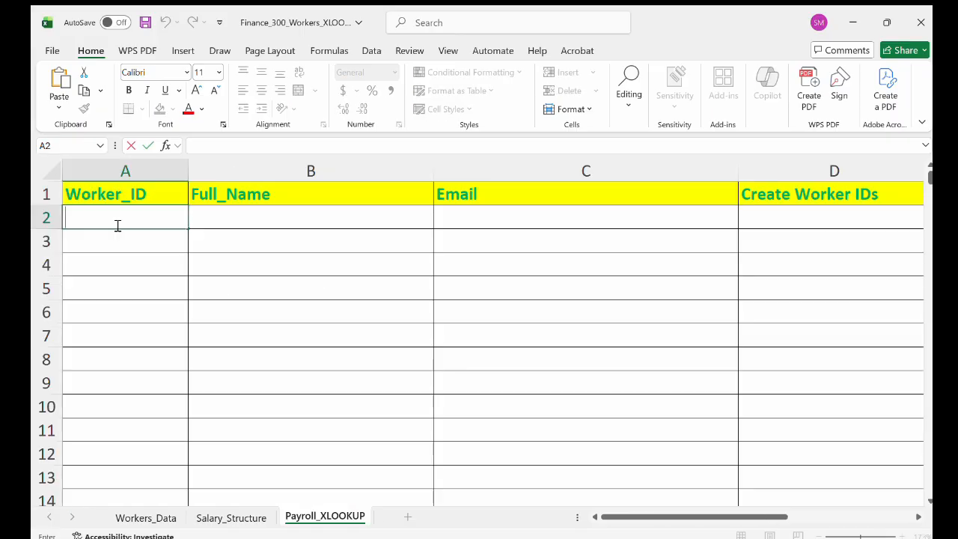
type("=")
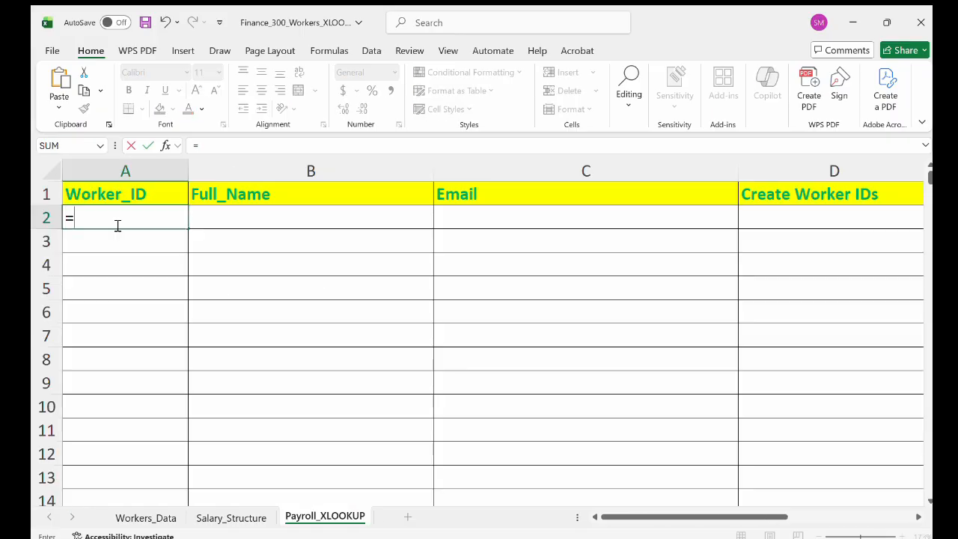
type("Workers_Data")
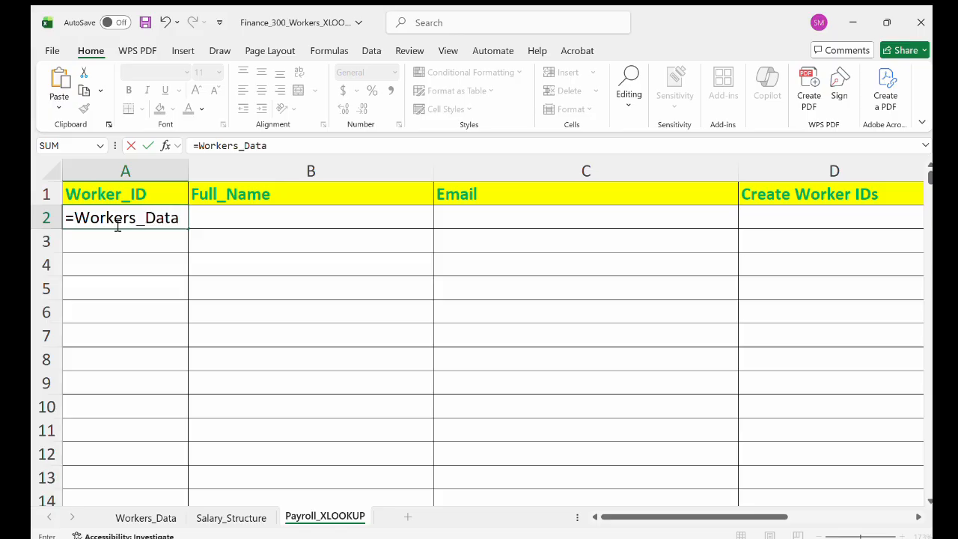
type("!A2")
key("Return")
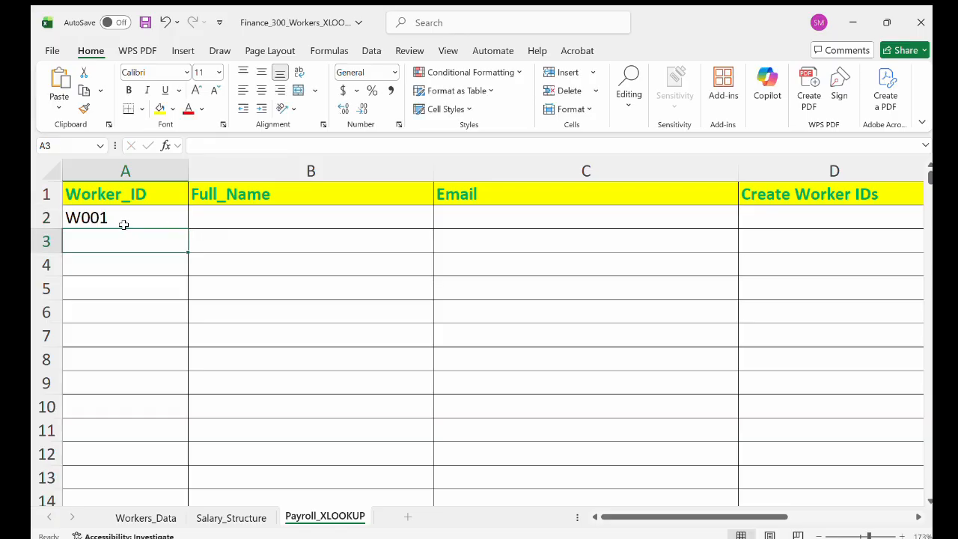
Step: Compare the formula in Payroll_XLOOKUP cell A2 with the Worker_ID entries in A2 and A3 on Workers_Data
left_click(125, 223)
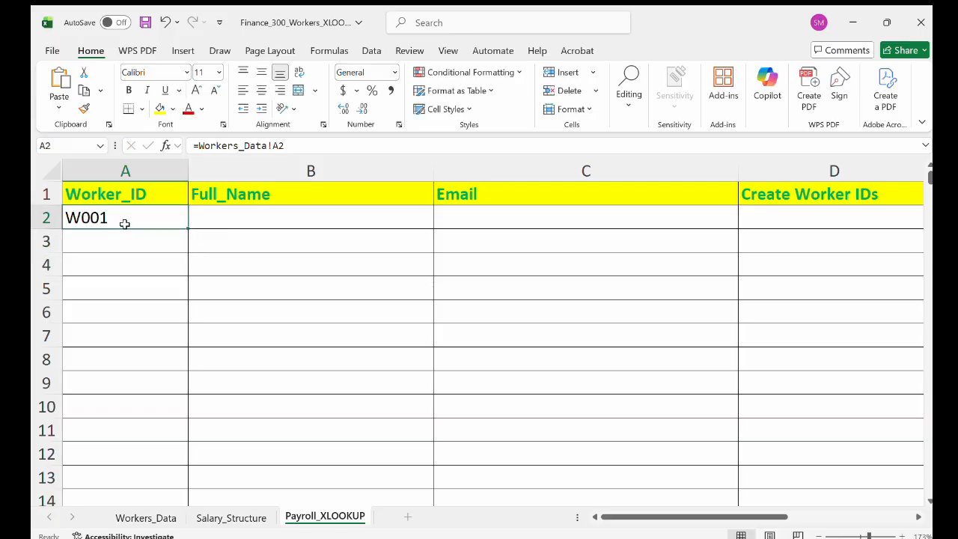
left_click(150, 519)
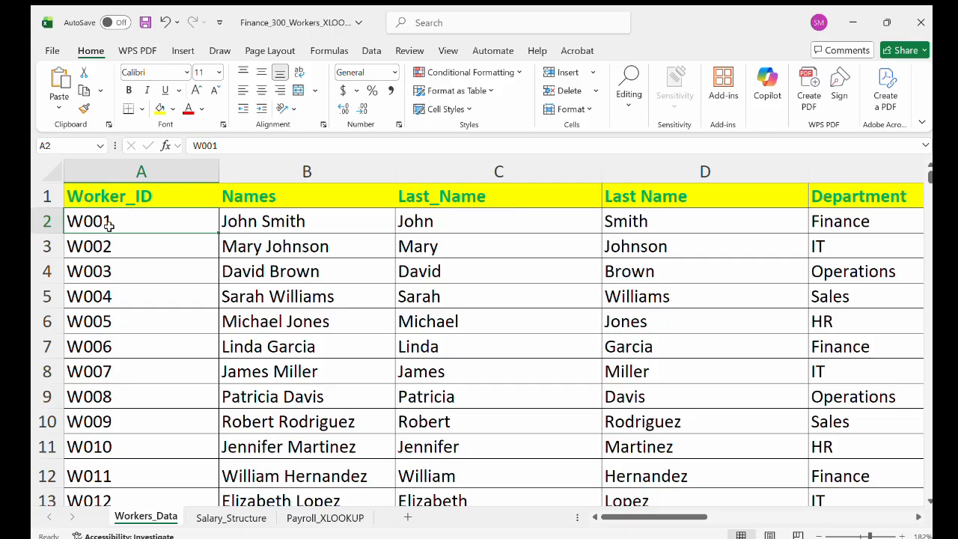
left_click(107, 247)
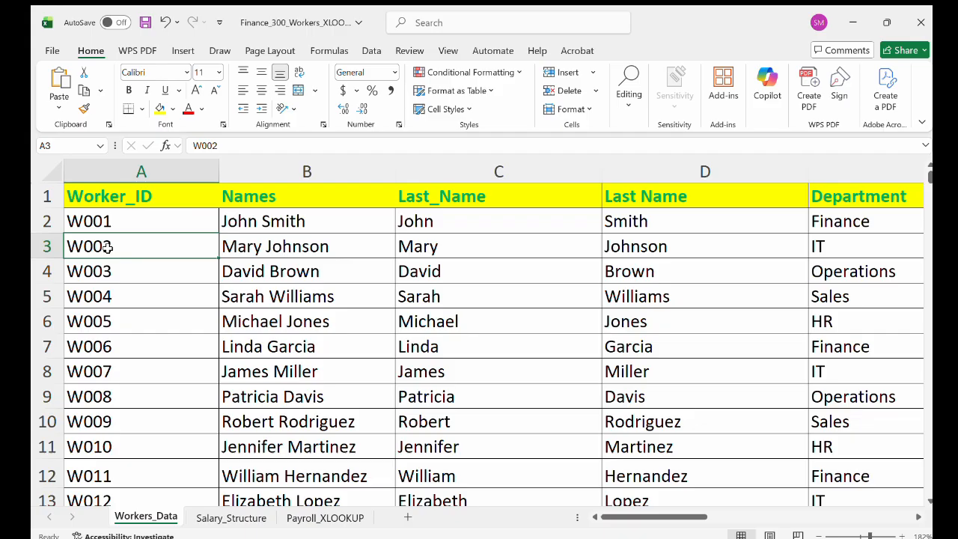
left_click(323, 517)
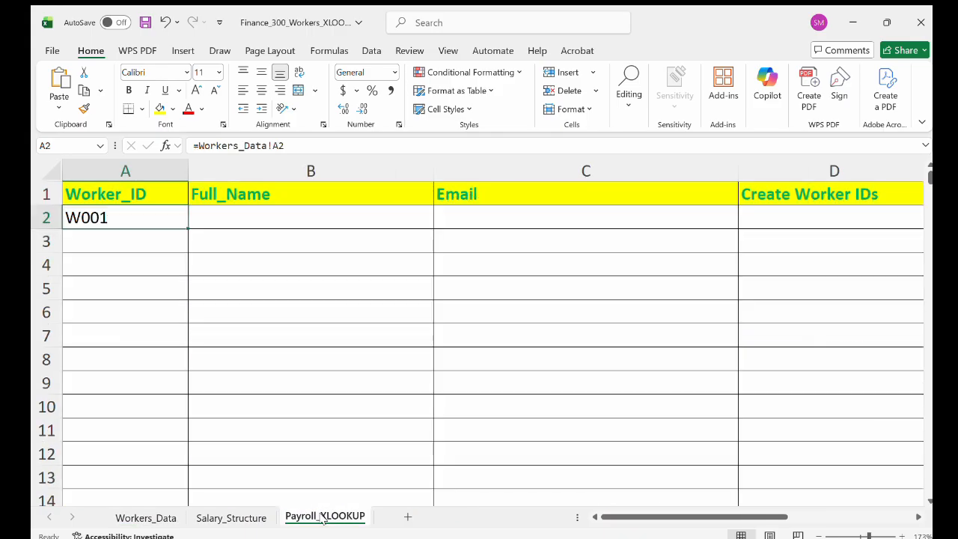
double_click(137, 223)
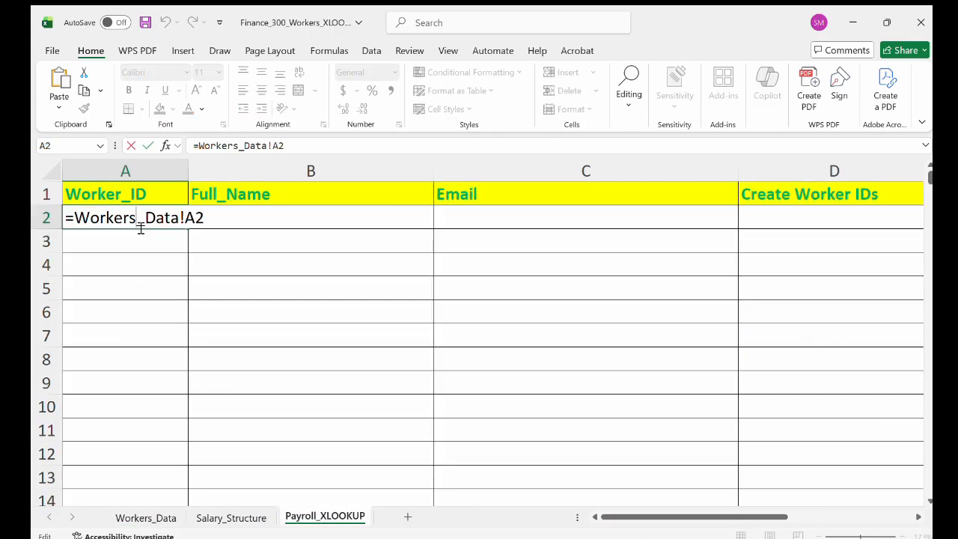
key("Escape")
double_click(188, 230)
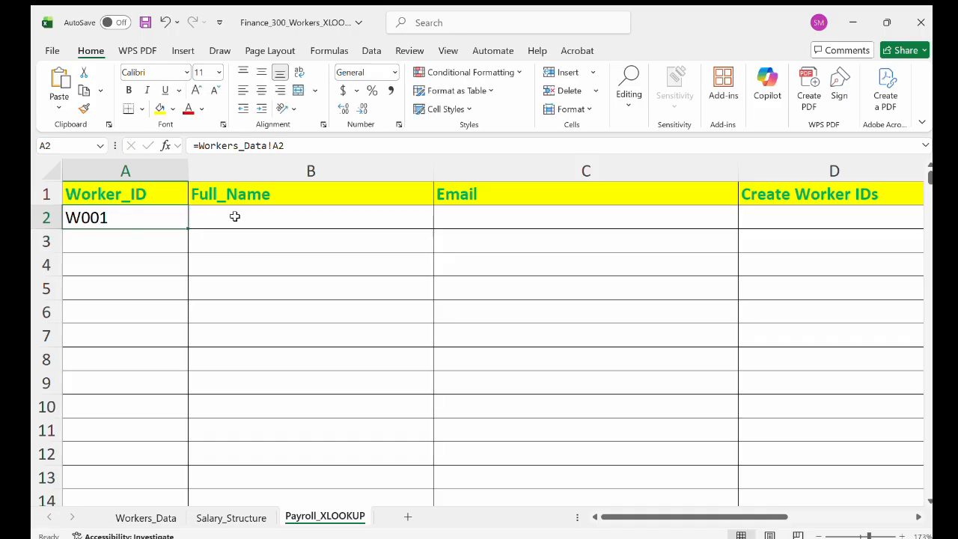
Step: Begin the Full_Name formula in B2 of Payroll_XLOOKUP with the sheet reference =Workers_Data!
double_click(235, 217)
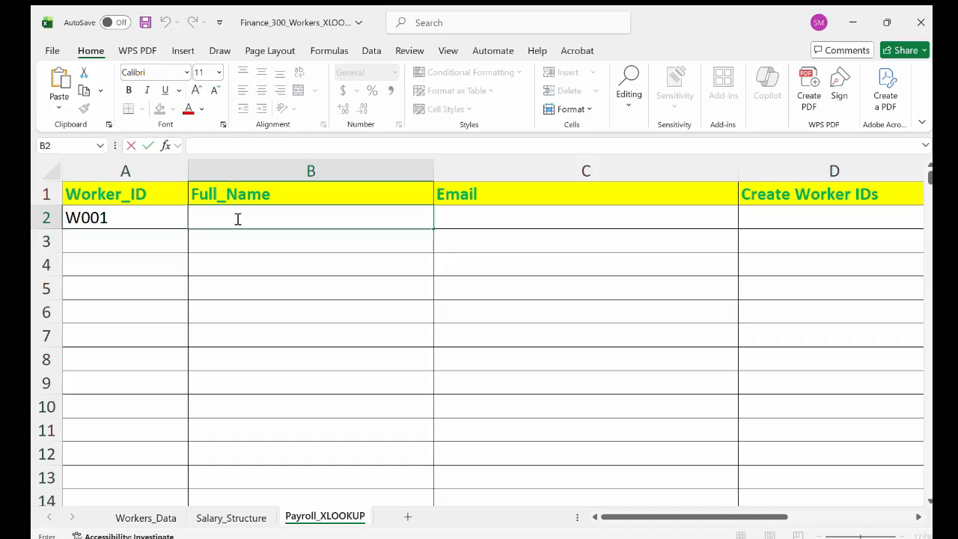
type("=")
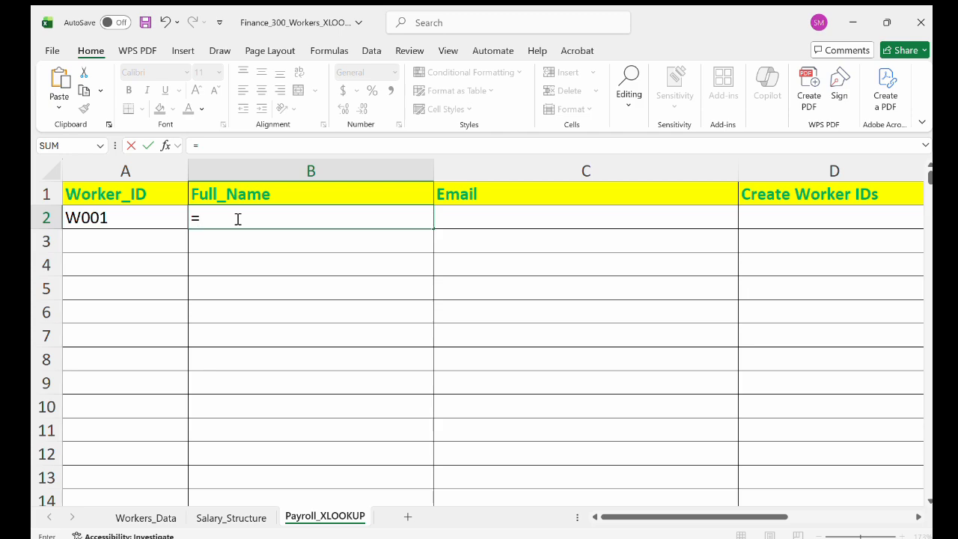
type("Worker")
key("BackSpace")
type("ers_")
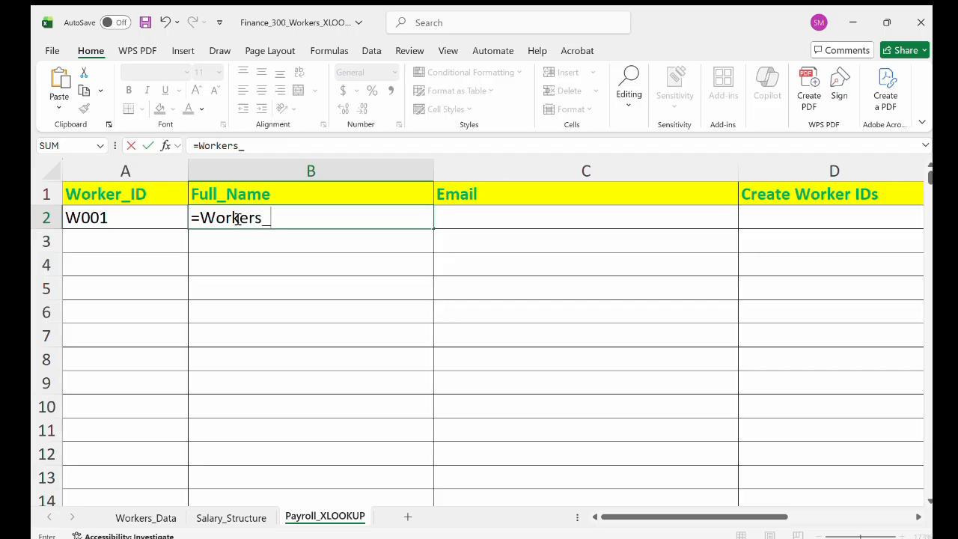
type("Data")
type("!")
Step: Check the name columns on Workers_Data, and strip the extra Payroll_XLOOKUP! reference from the B2 formula back to =Workers_Data!
left_click(152, 515)
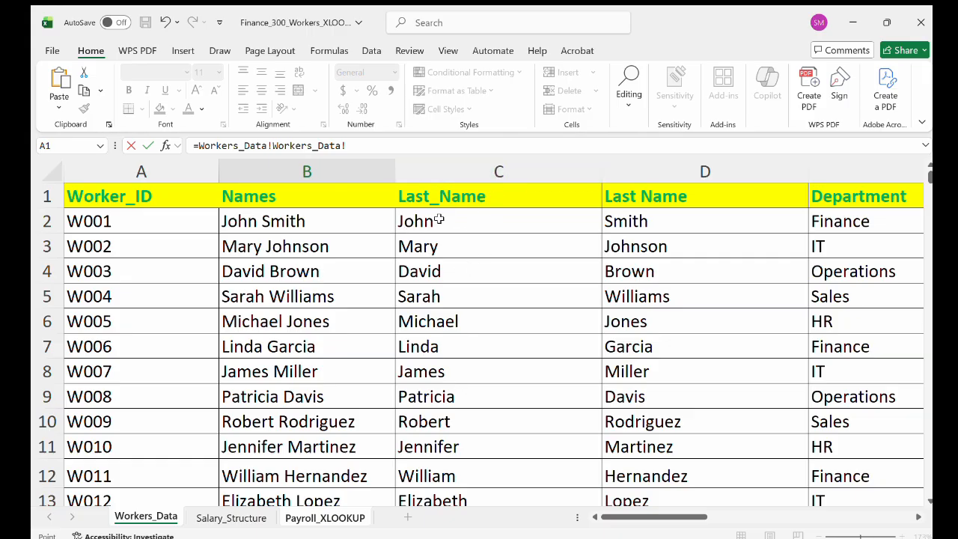
left_click(319, 515)
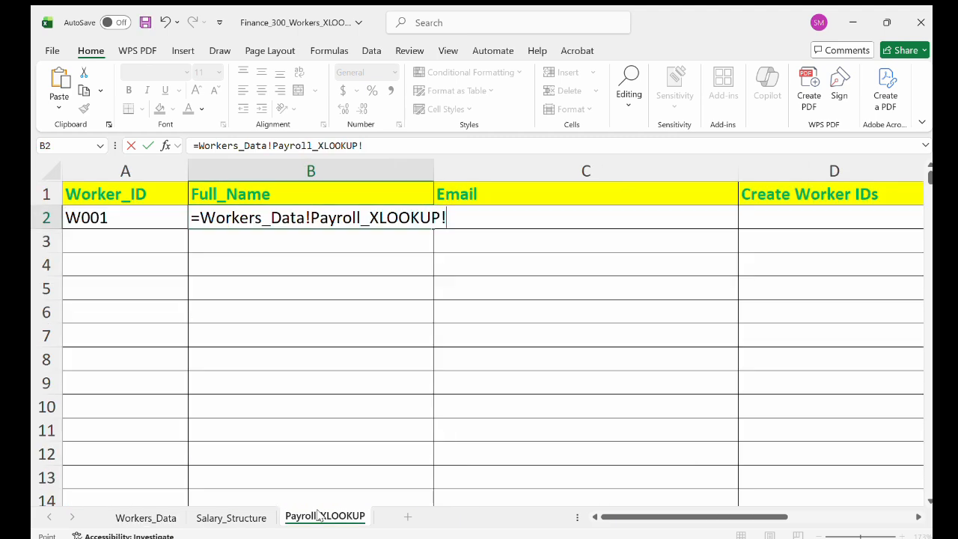
key("BackSpace")
key("BackSpace")
key("BackSpace")
key("BackSpace")
key("BackSpace")
key("BackSpace")
key("BackSpace")
key("BackSpace")
key("BackSpace")
key("BackSpace")
key("BackSpace")
key("BackSpace")
key("BackSpace")
key("BackSpace")
key("BackSpace")
key("BackSpace")
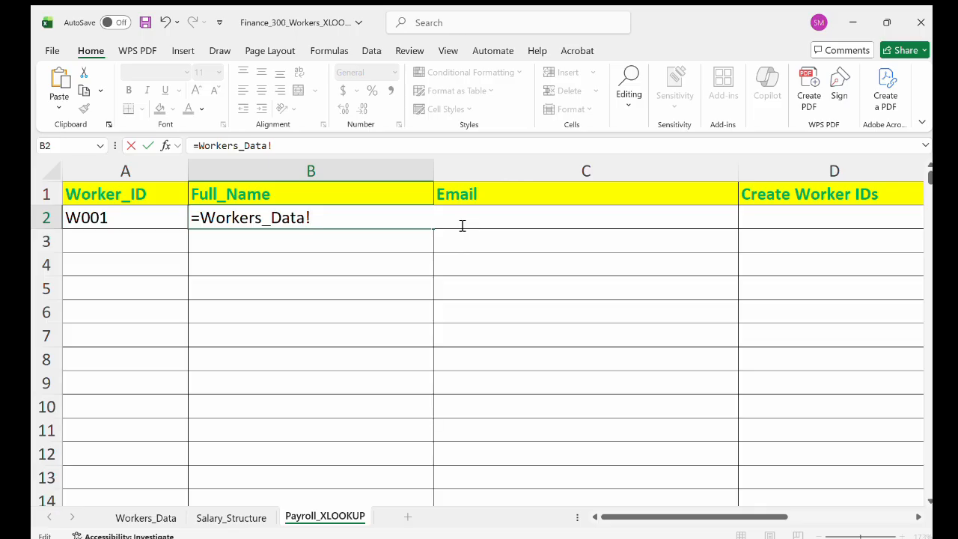
Step: Complete the Full_Name formula in B2 of Payroll_XLOOKUP as =Workers_Data!C2& " "&Workers_Data!D2
type("C2& \" \"&")
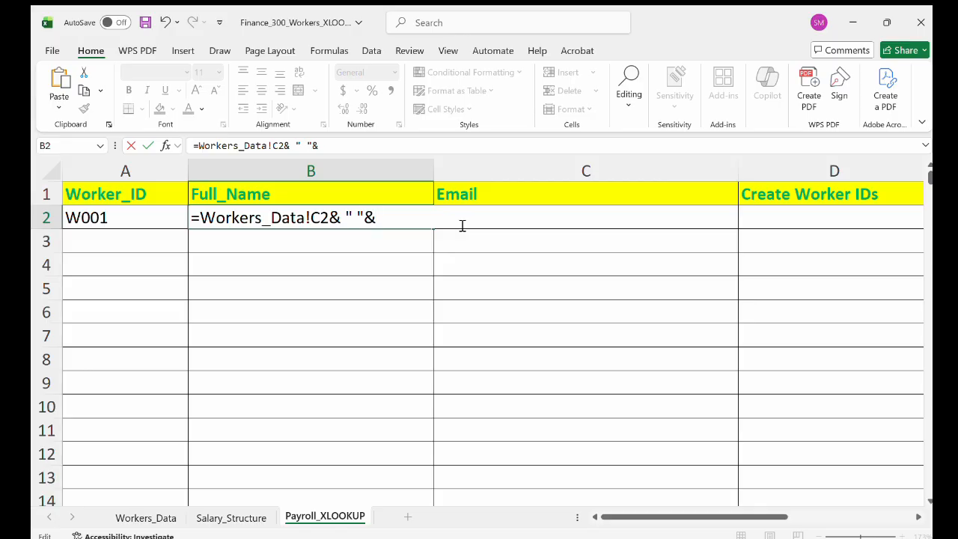
type("Worker")
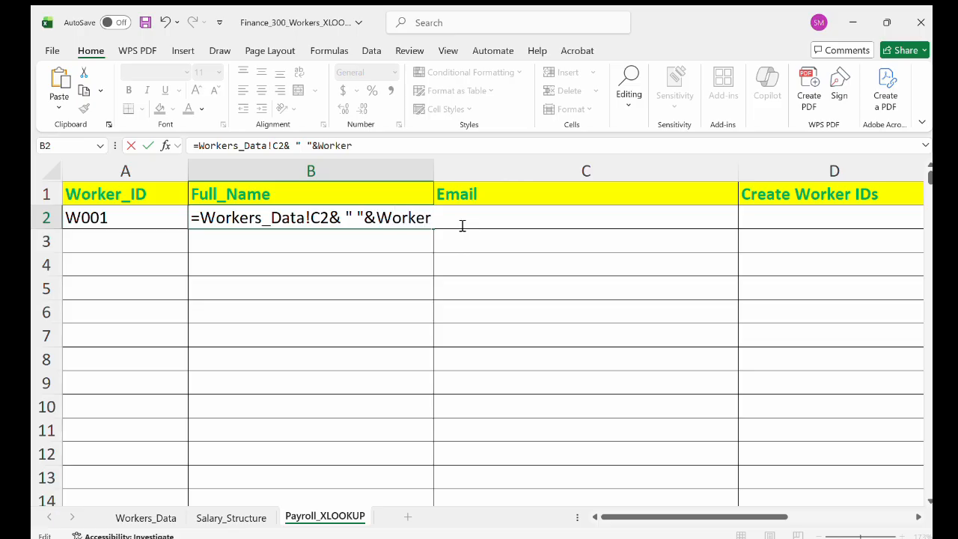
type("s_Data!D2")
key("Return")
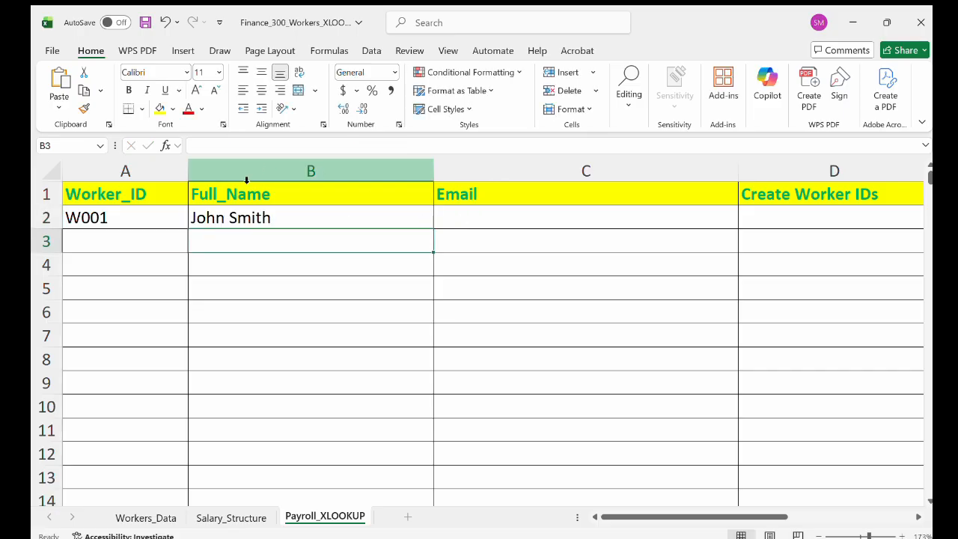
Step: Compare the Full_Name formula in B2 of Payroll_XLOOKUP with the name cells in columns B, C and D on Workers_Data
double_click(241, 227)
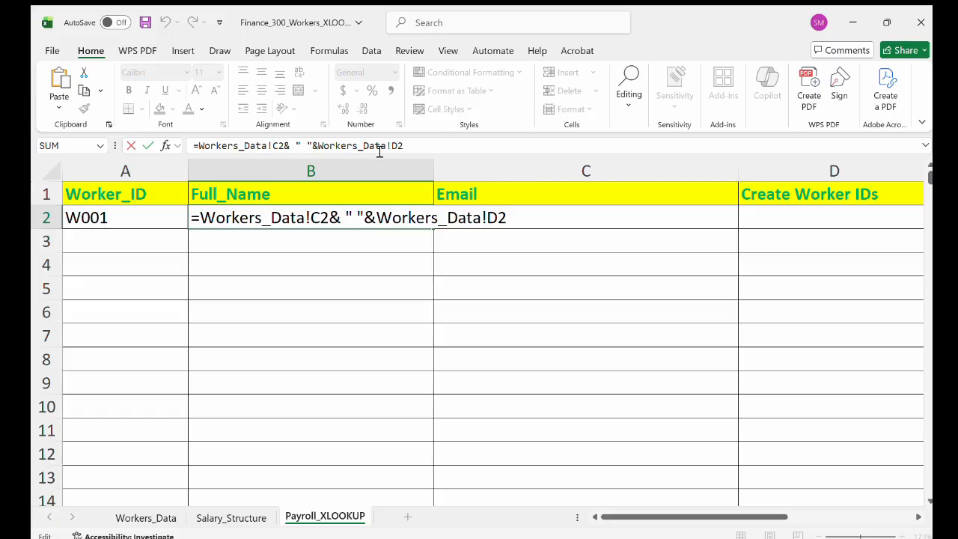
left_click(145, 517)
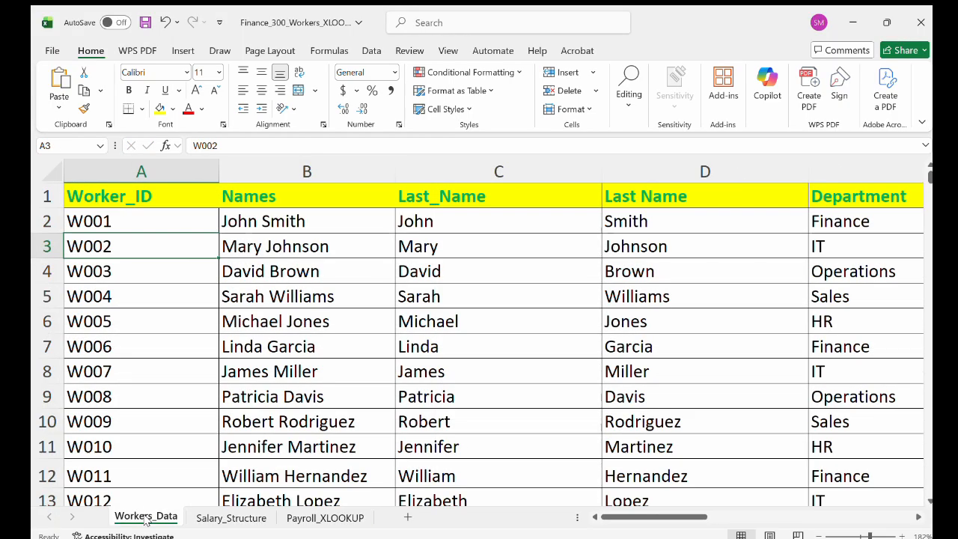
left_click(438, 199)
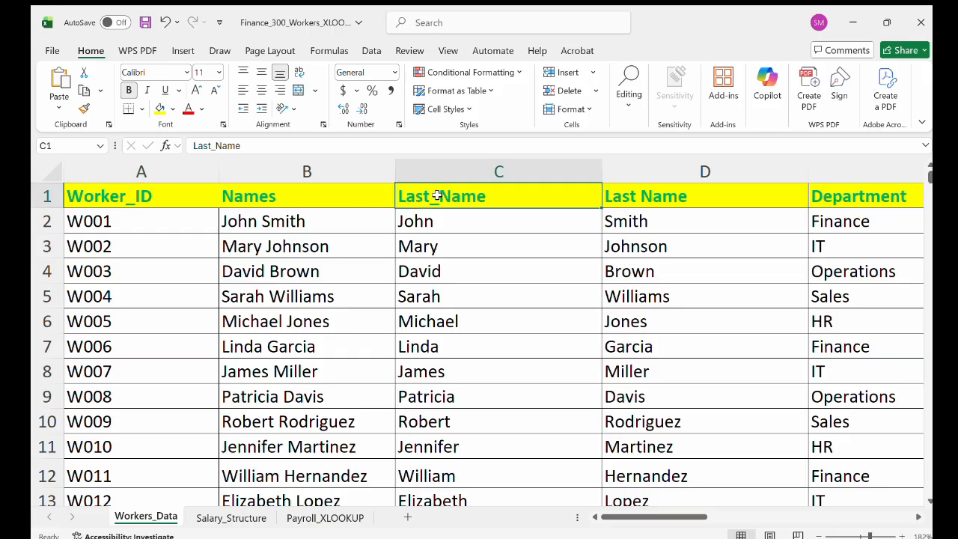
left_click(444, 223)
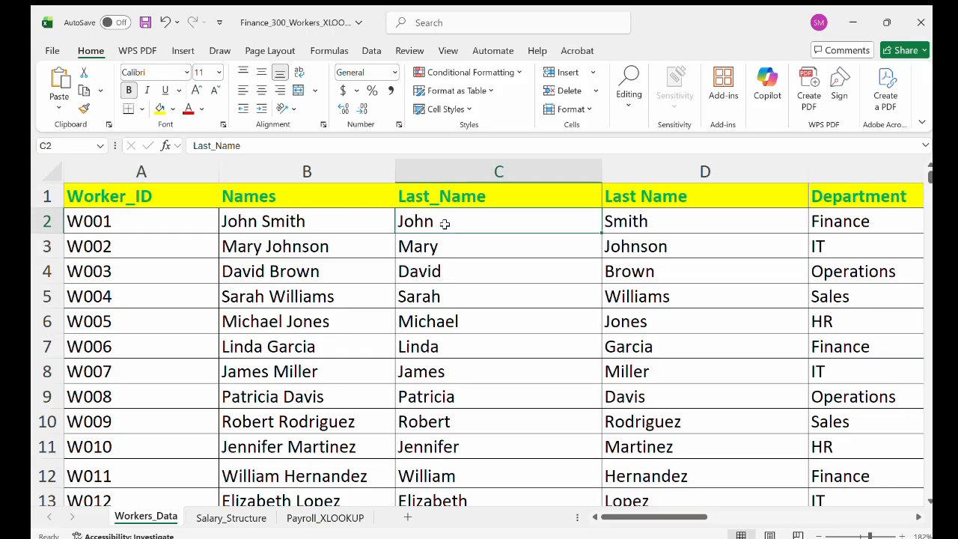
left_click(666, 197)
left_click(648, 223)
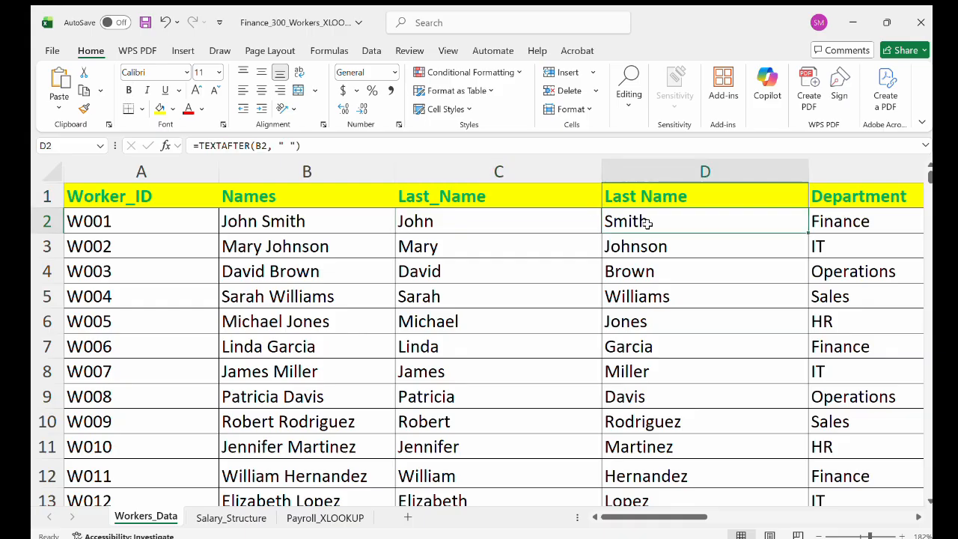
left_click(303, 220)
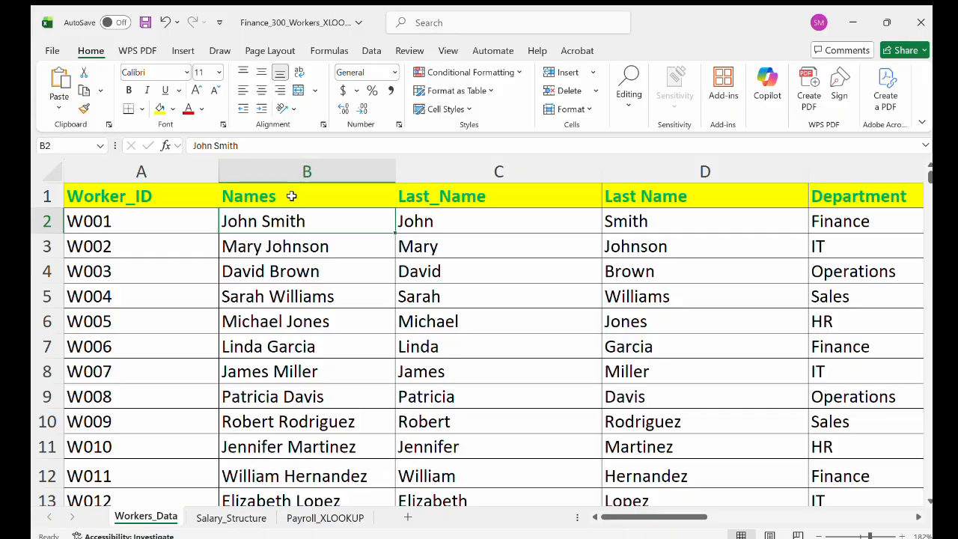
left_click(358, 510)
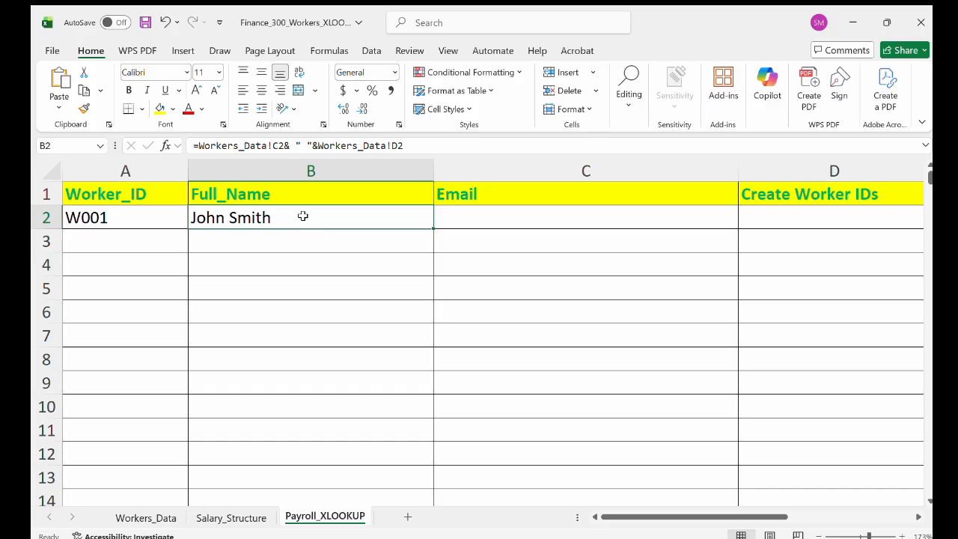
left_click(482, 217)
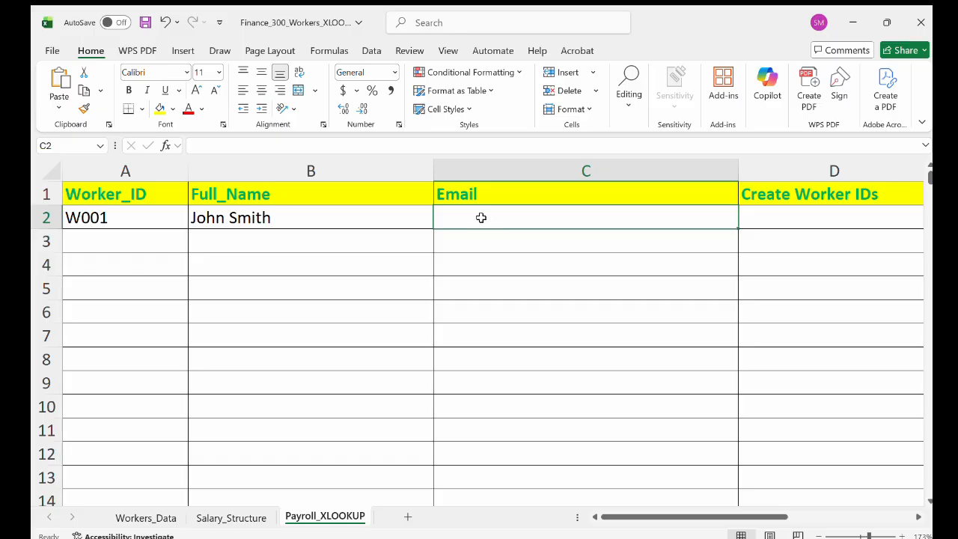
type("=")
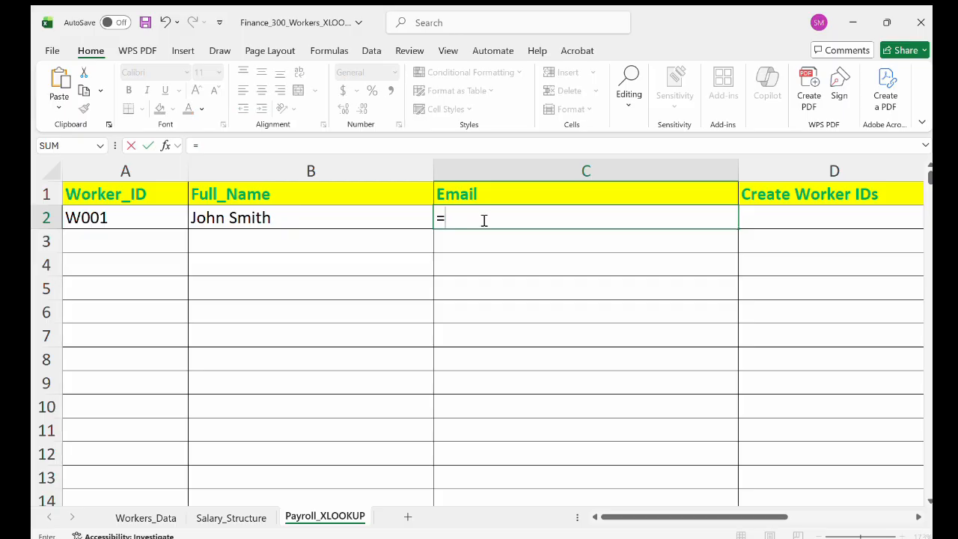
type("low")
key("Tab")
type("A")
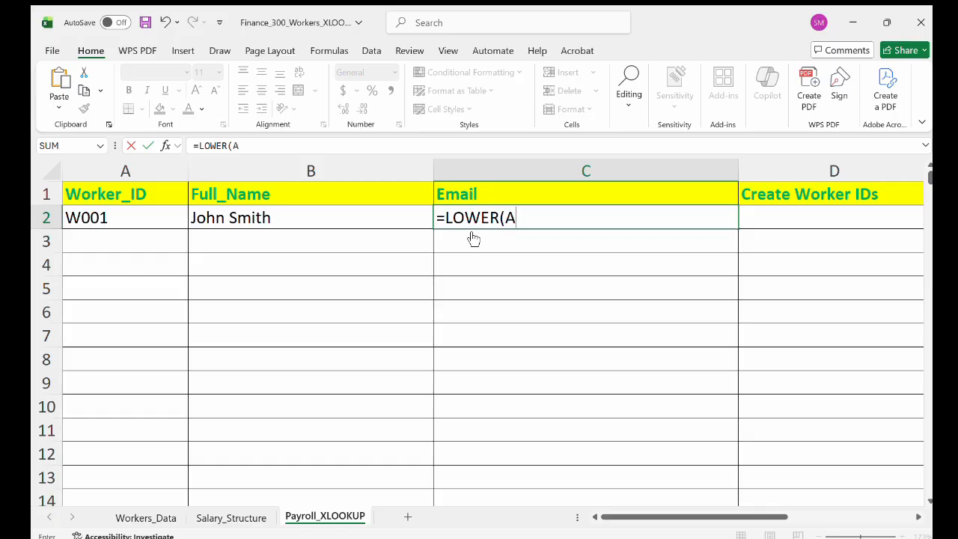
type("2")
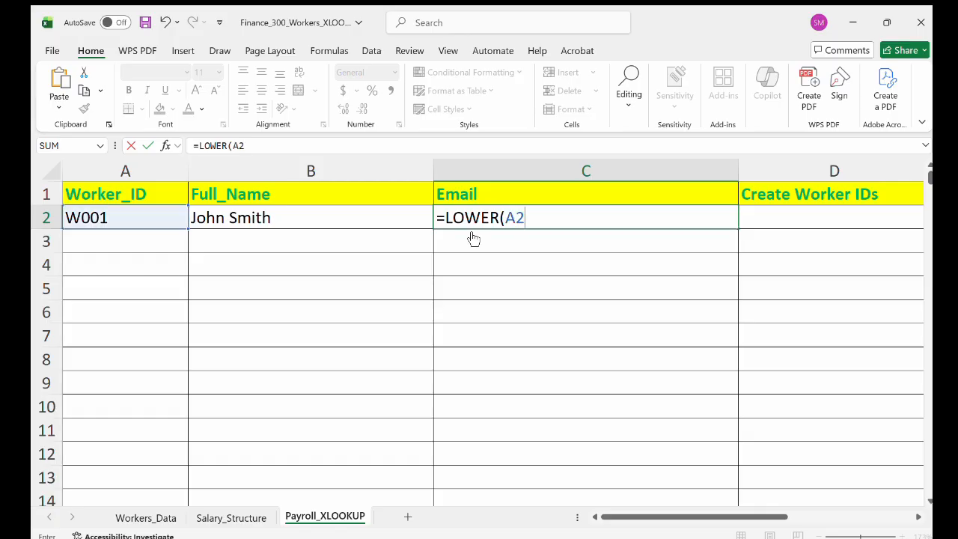
type("& \".\"&")
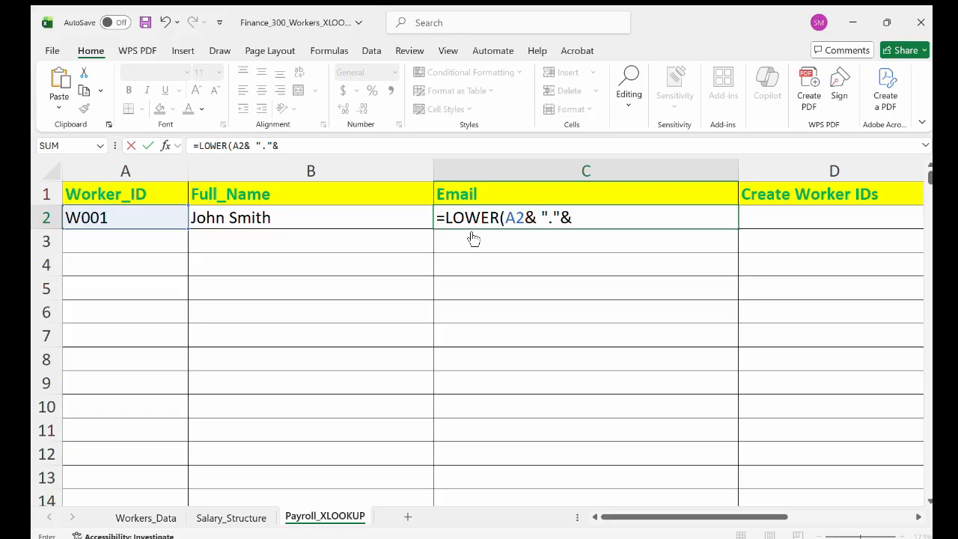
left_click(267, 218)
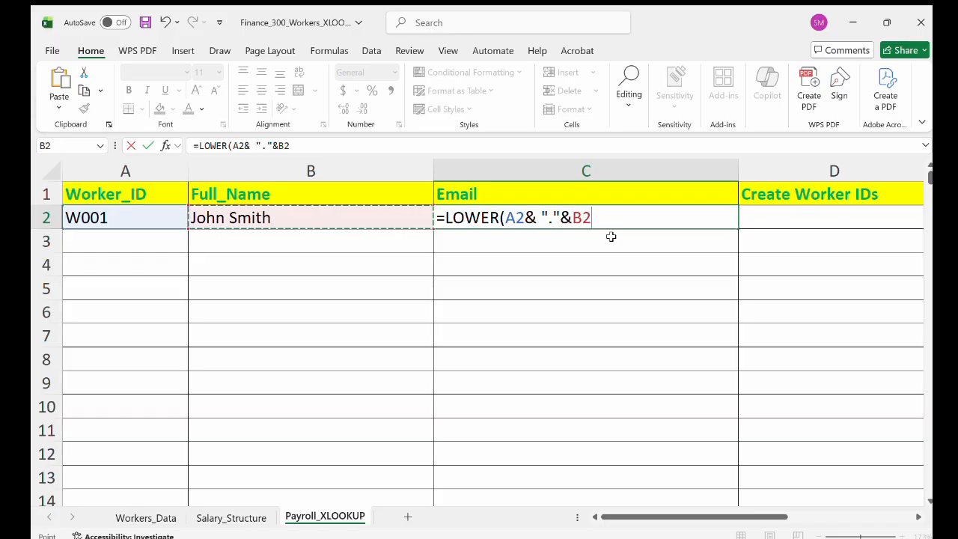
type("&")
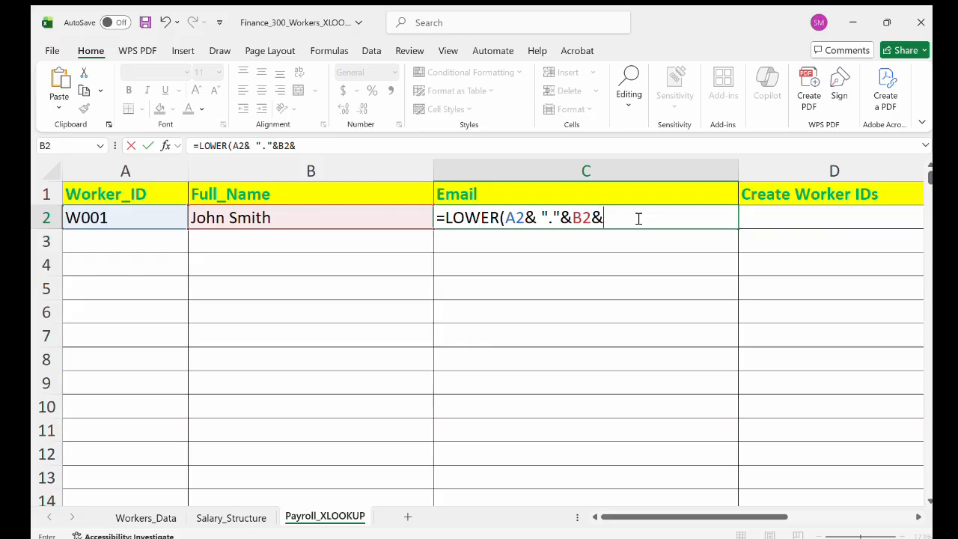
type("\"")
type("@gmail.com\"")
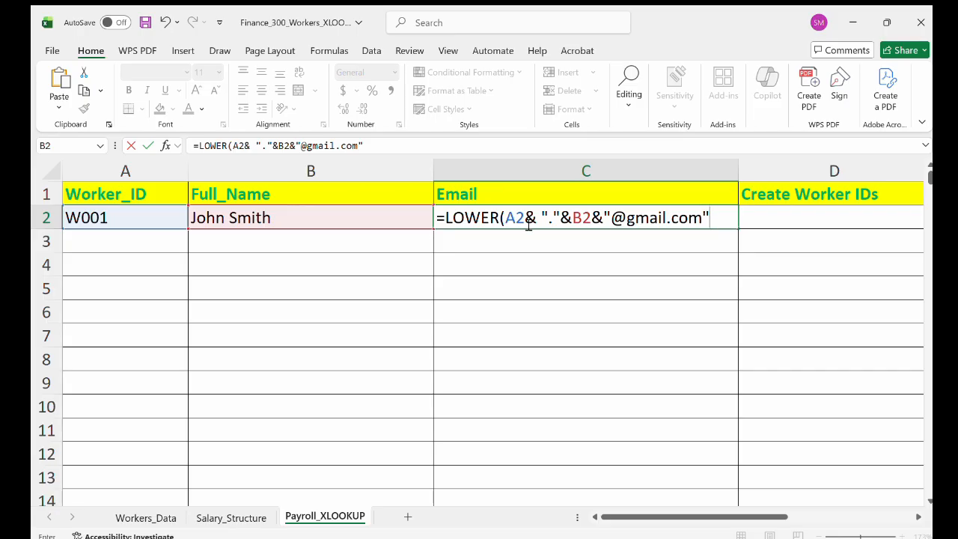
left_click(713, 218)
type(")")
key("Return")
Step: Enter the formula ="W"&TEXT(ROW()-1, "000") in the first Create Worker IDs cell, D2, and review it
scroll(556, 193, "right", 2)
left_click(717, 217)
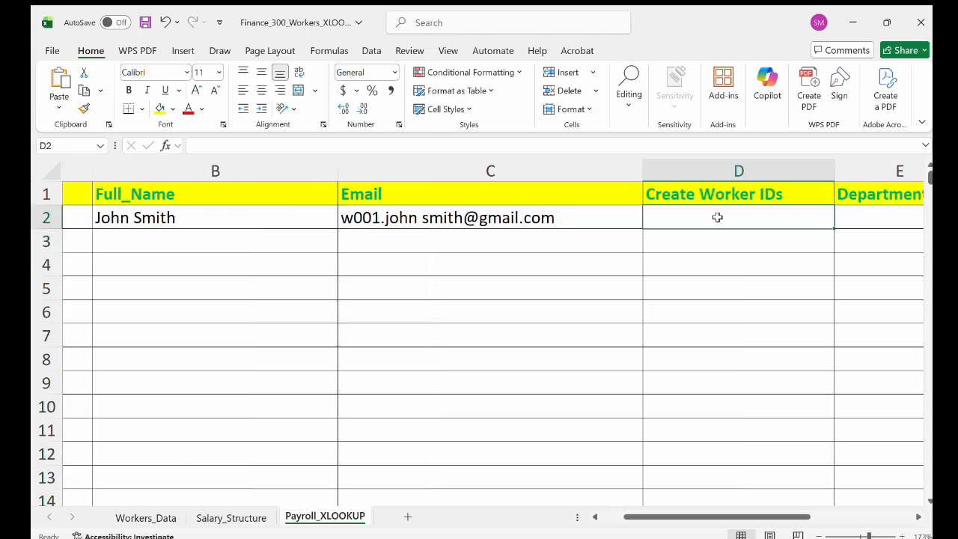
type("=")
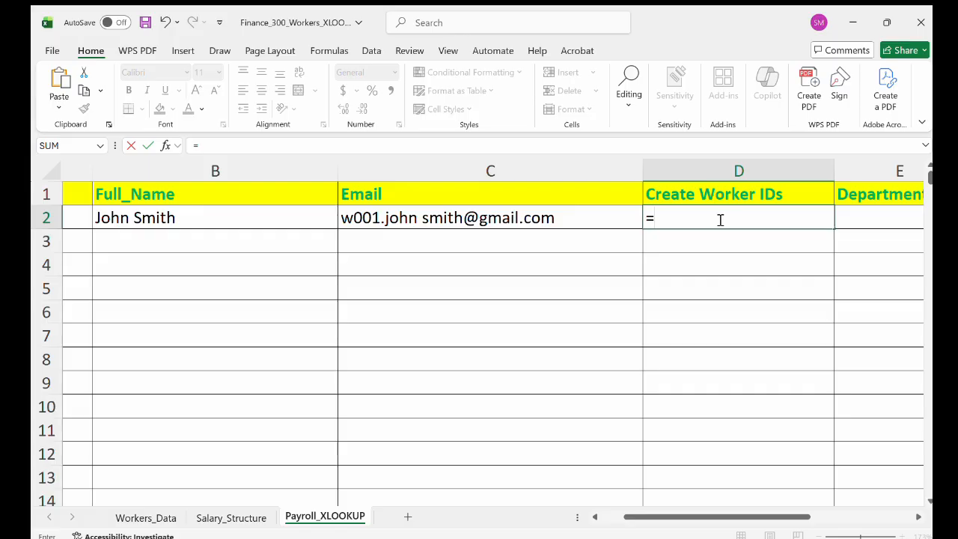
type("W")
key("BackSpace")
type("\"W\"&")
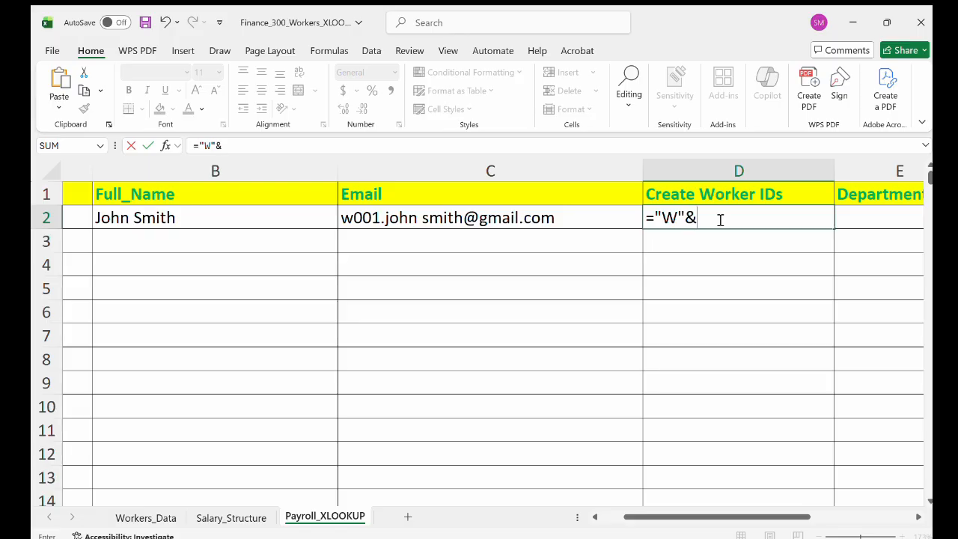
type("TEXT(")
type("ROW(")
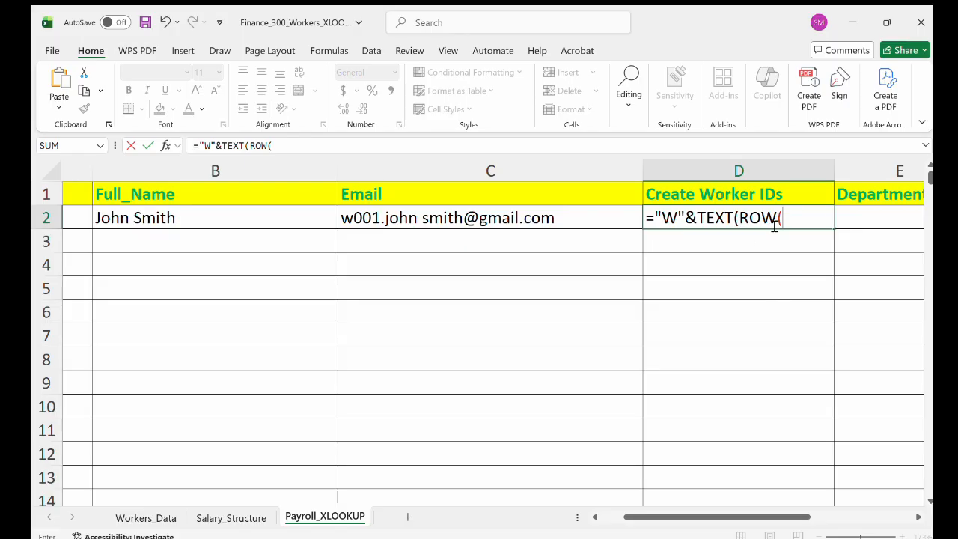
type(")-1, \"000")
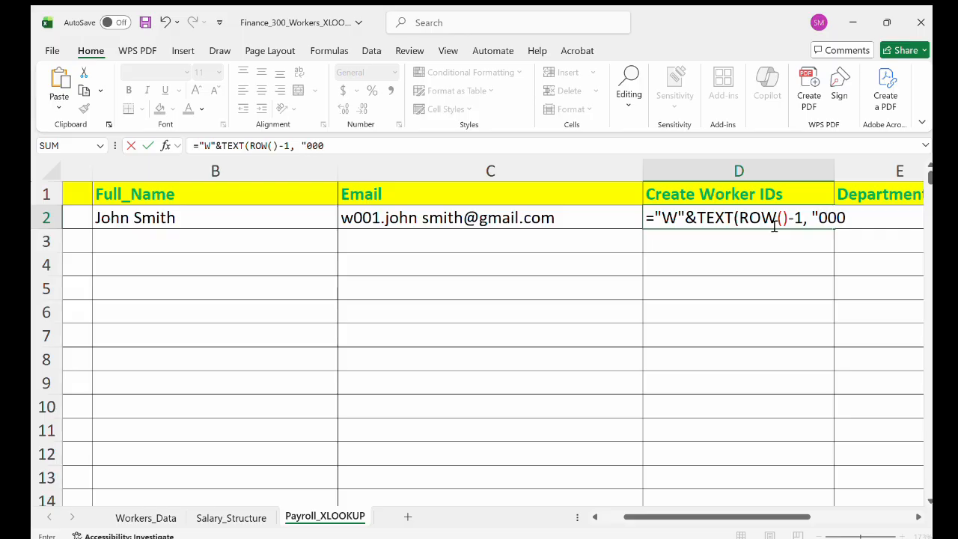
type("\")")
key("Return")
double_click(685, 218)
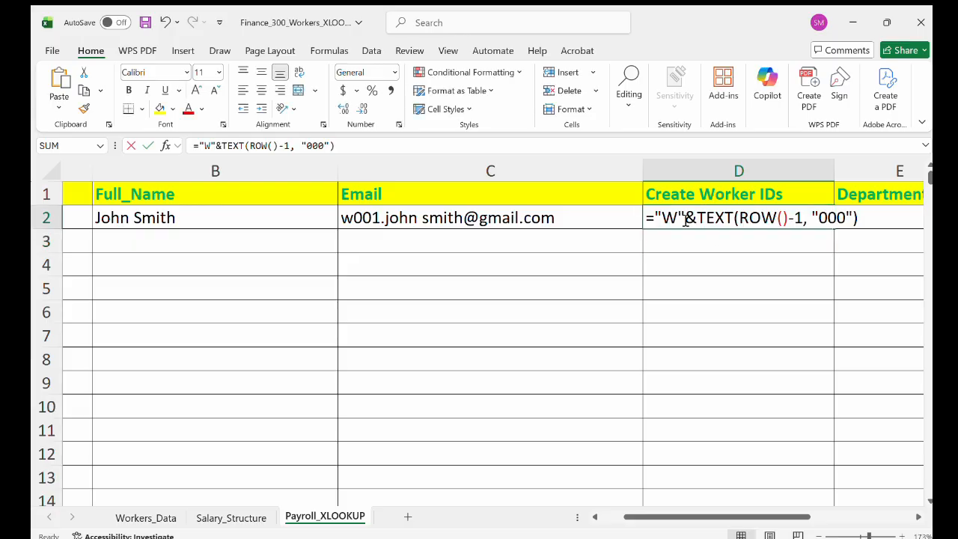
key("Escape")
scroll(753, 334, "left", 2)
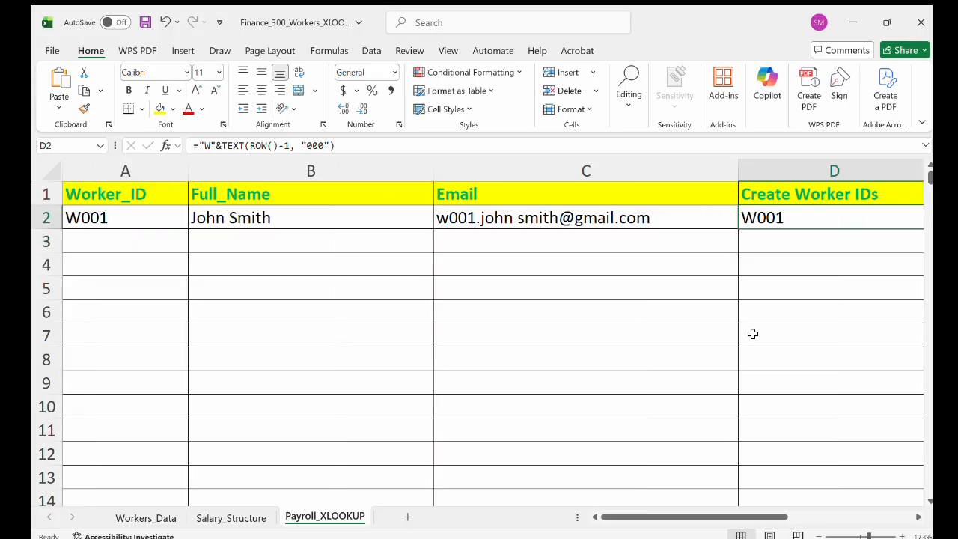
Step: Check the Department column on Workers_Data, and enter the formula =Workers_Data!E2 in the first Department cell, E2, of Payroll_XLOOKUP
scroll(753, 334, "right", 3)
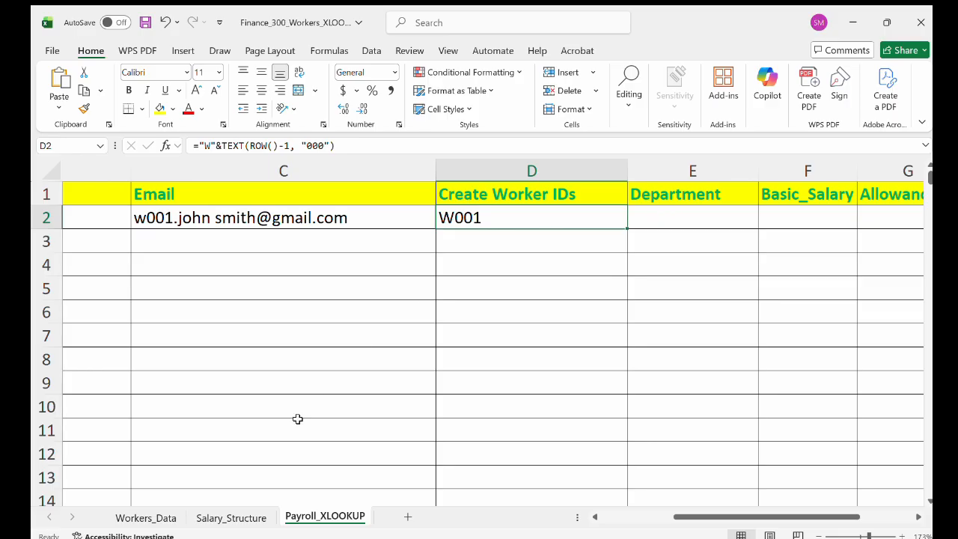
left_click(146, 518)
scroll(676, 263, "up", 4)
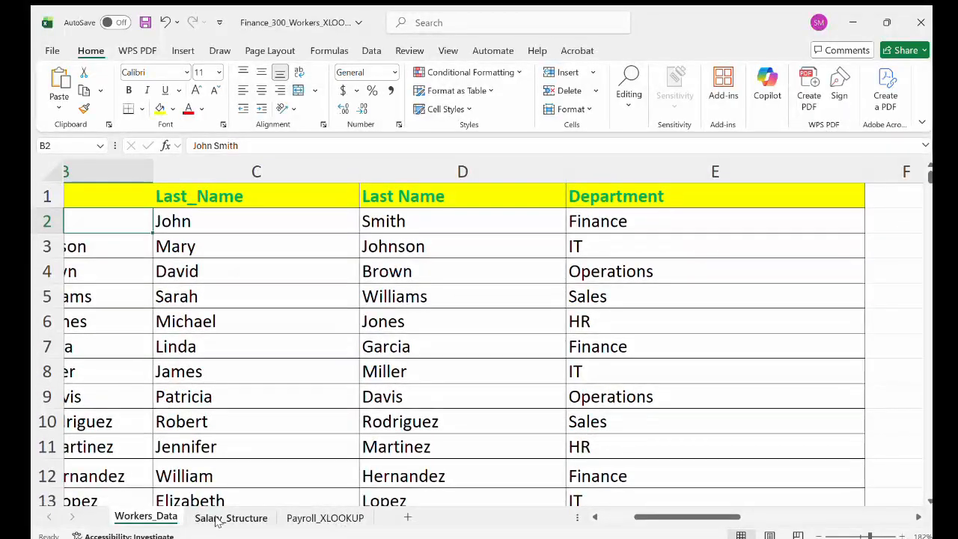
left_click(231, 518)
left_click(153, 520)
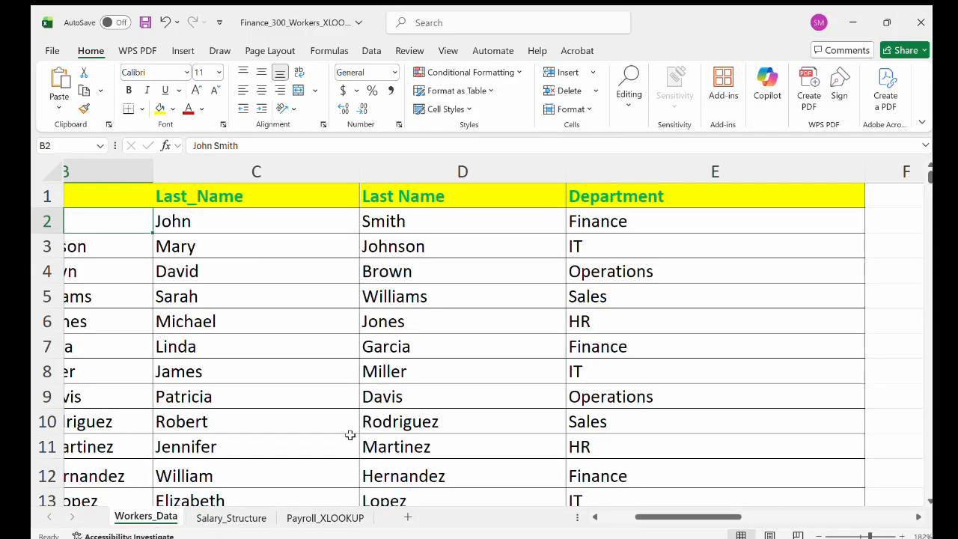
left_click(330, 524)
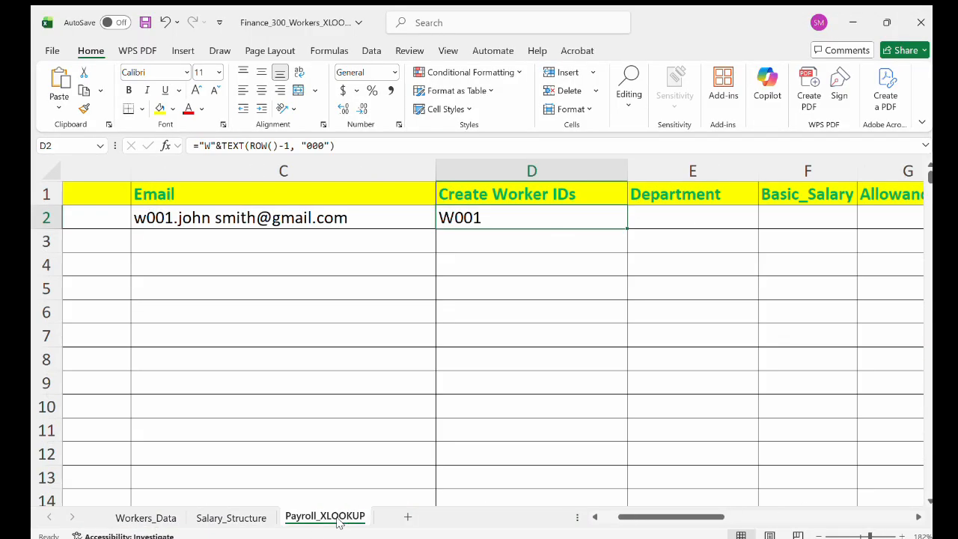
double_click(679, 218)
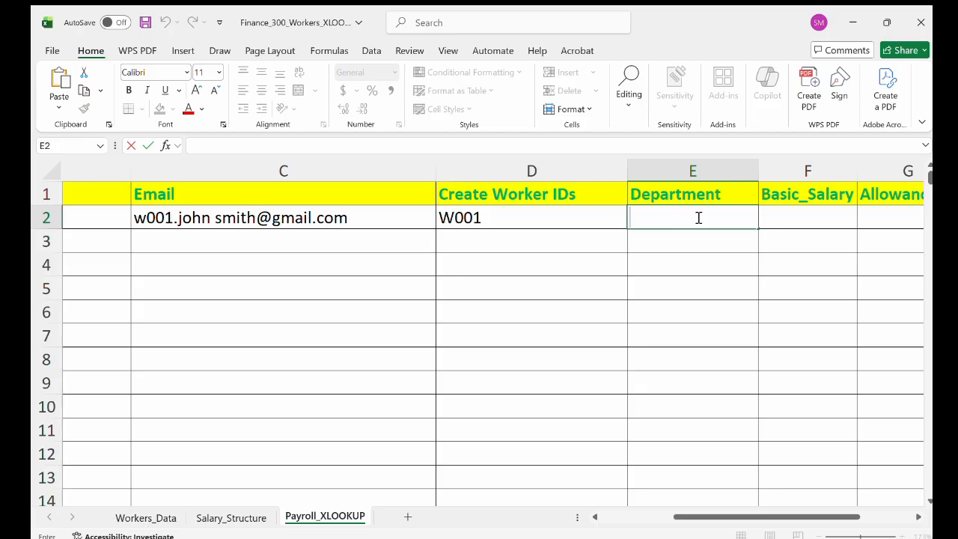
type("=")
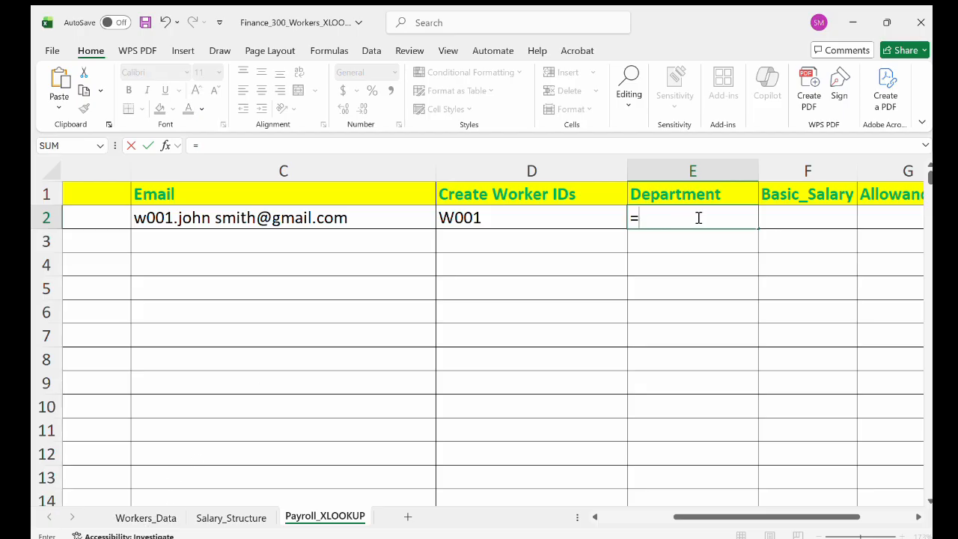
type("Workers")
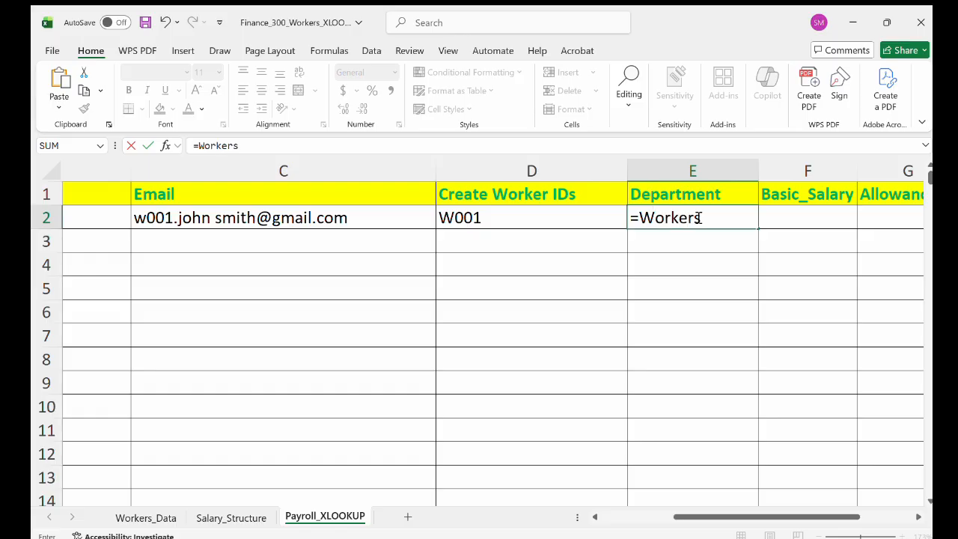
type("_Data")
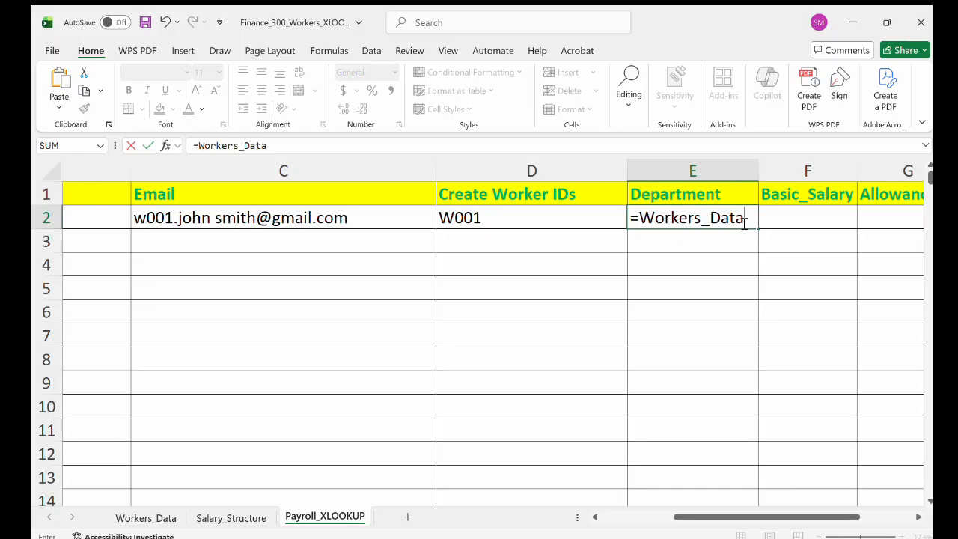
type("!E2")
key("Return")
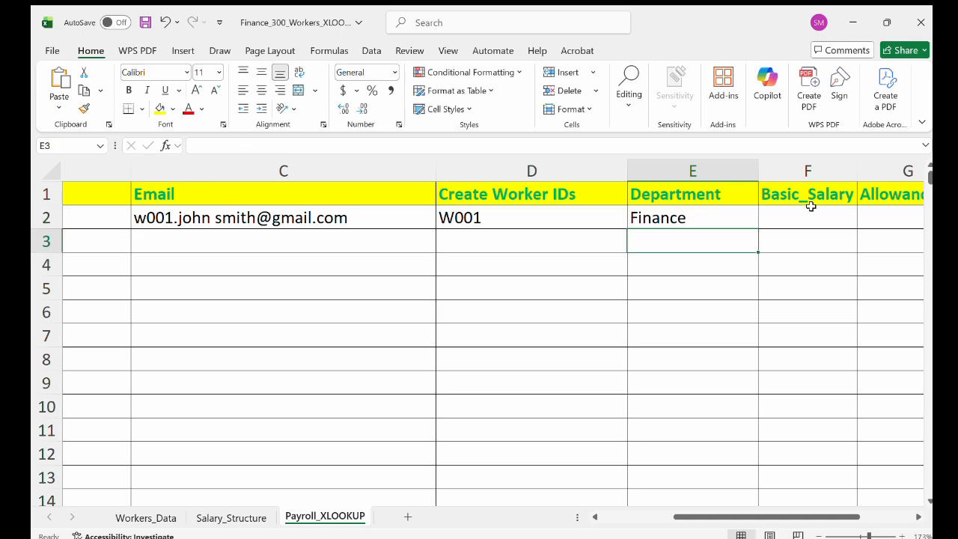
left_click(656, 217)
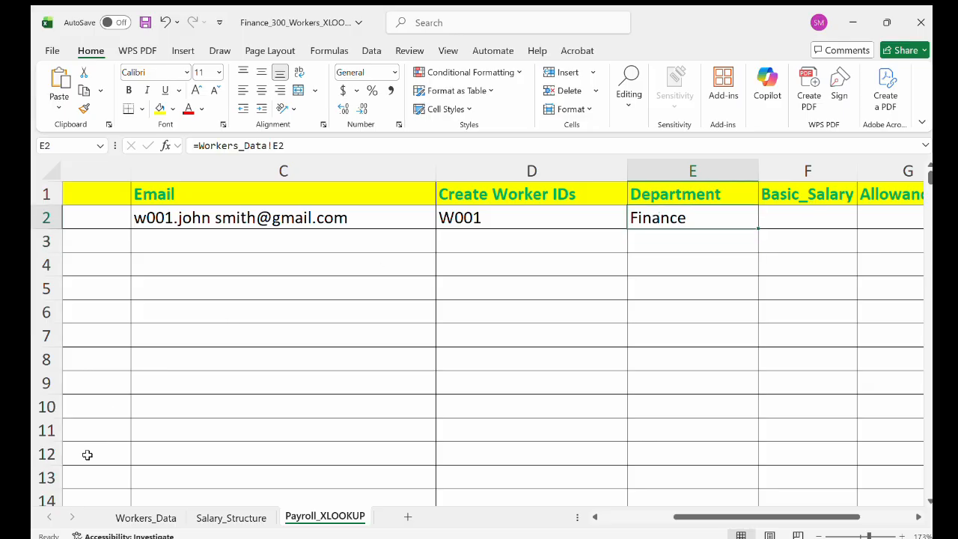
Step: Compare the columns of Payroll_XLOOKUP with their source columns on Workers_Data and Salary_Structure
left_click(146, 518)
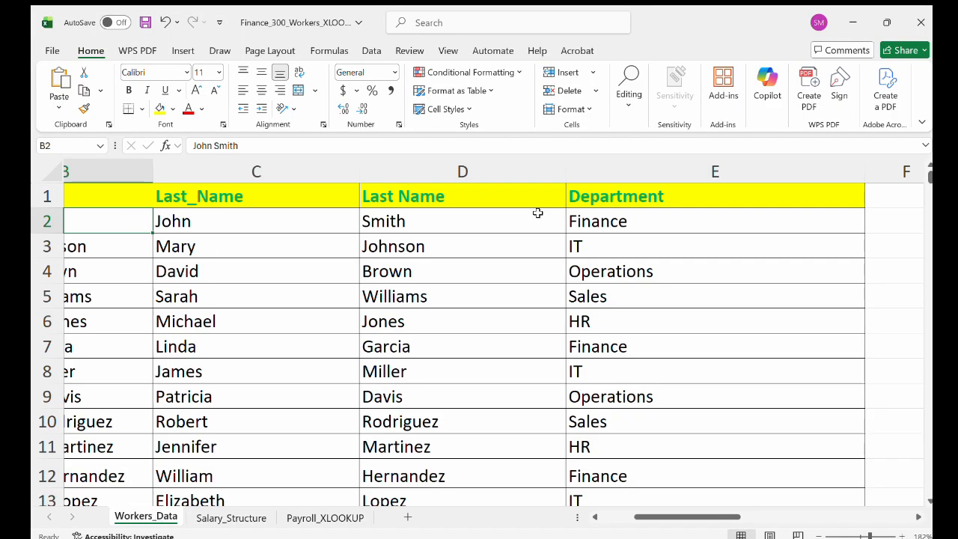
left_click(659, 198)
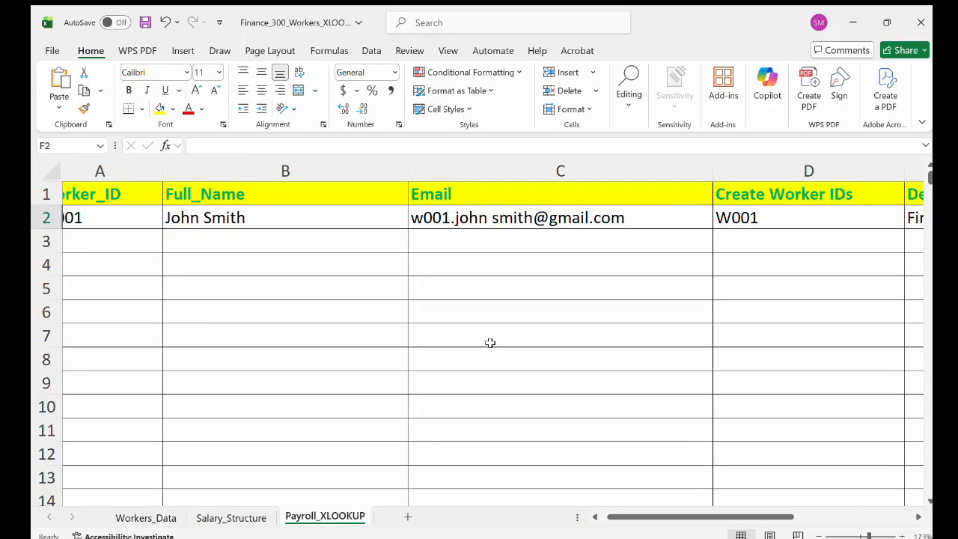
scroll(489, 343, "right", 5)
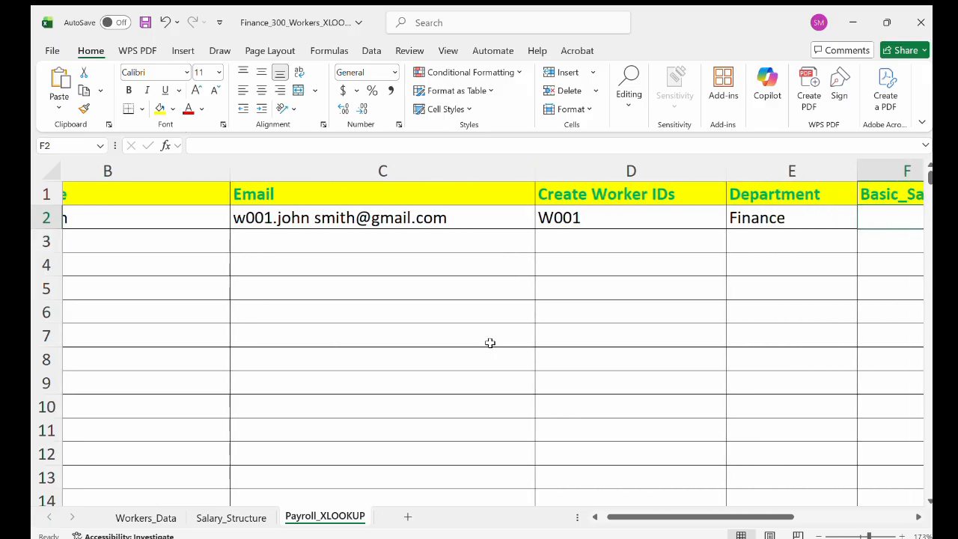
scroll(489, 343, "right", 3)
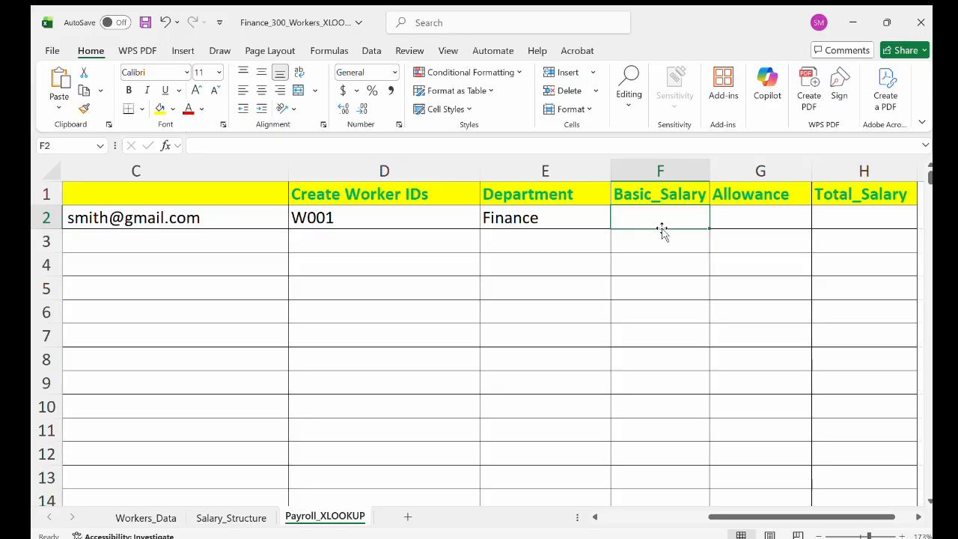
scroll(751, 216, "right", 2)
scroll(626, 218, "left", 3)
scroll(626, 218, "left", 5)
scroll(291, 217, "right", 1)
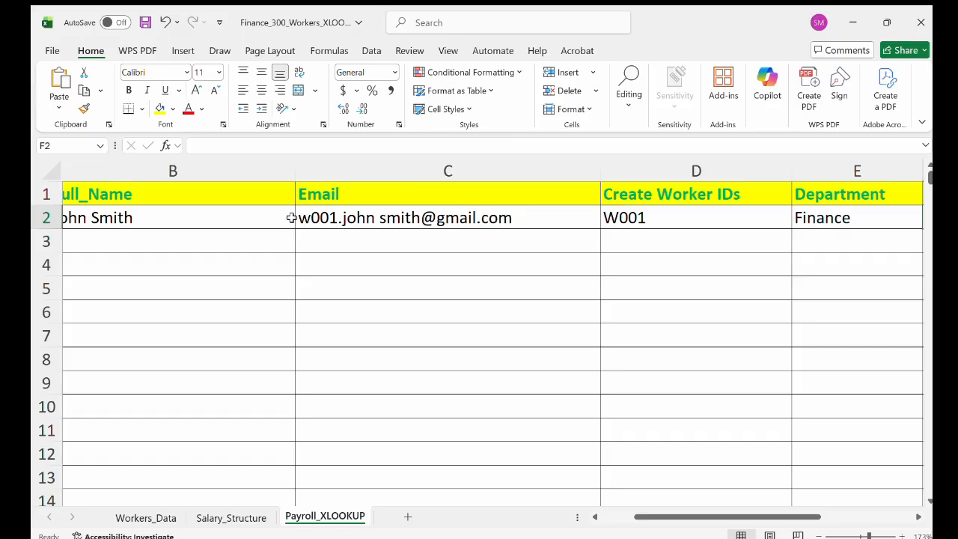
scroll(128, 221, "left", 1)
scroll(129, 221, "left", 1)
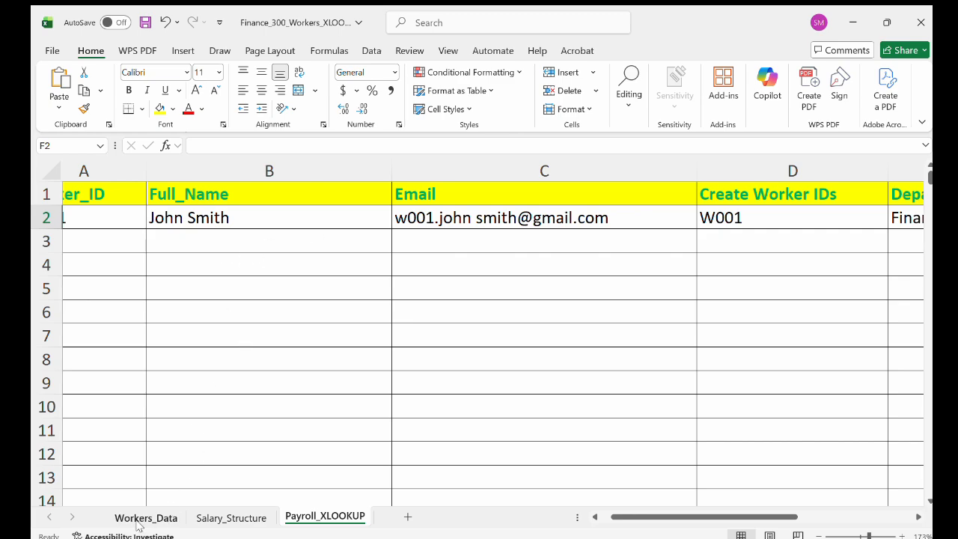
scroll(453, 420, "right", 3)
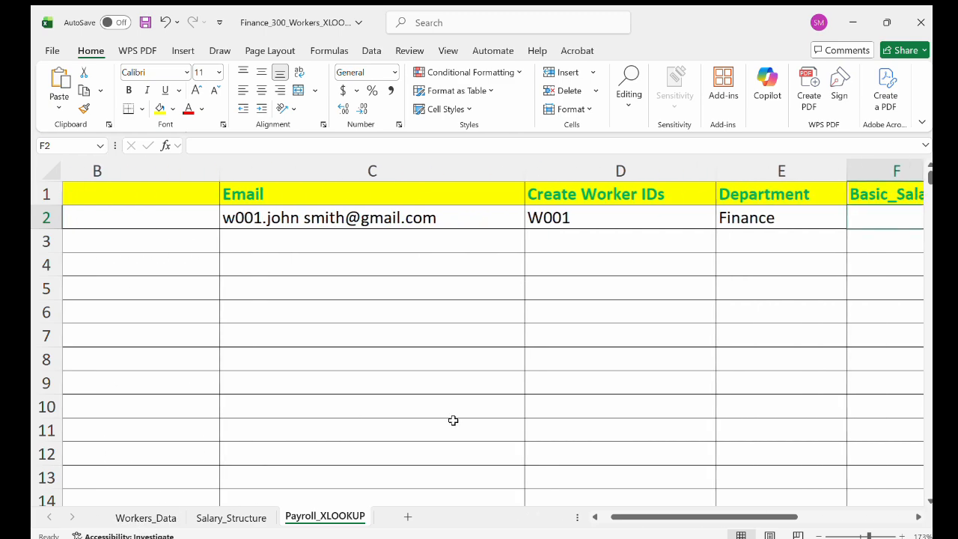
scroll(452, 420, "right", 1)
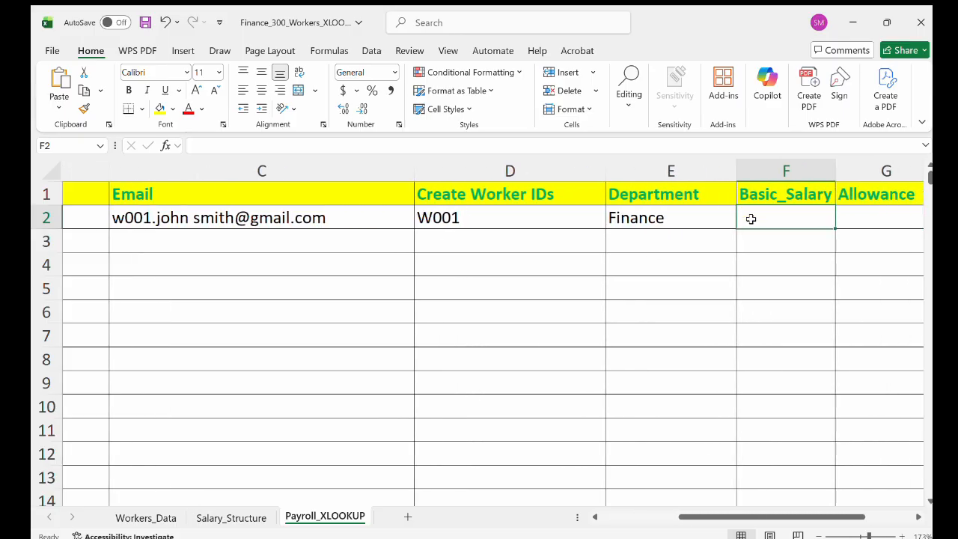
scroll(853, 212, "right", 1)
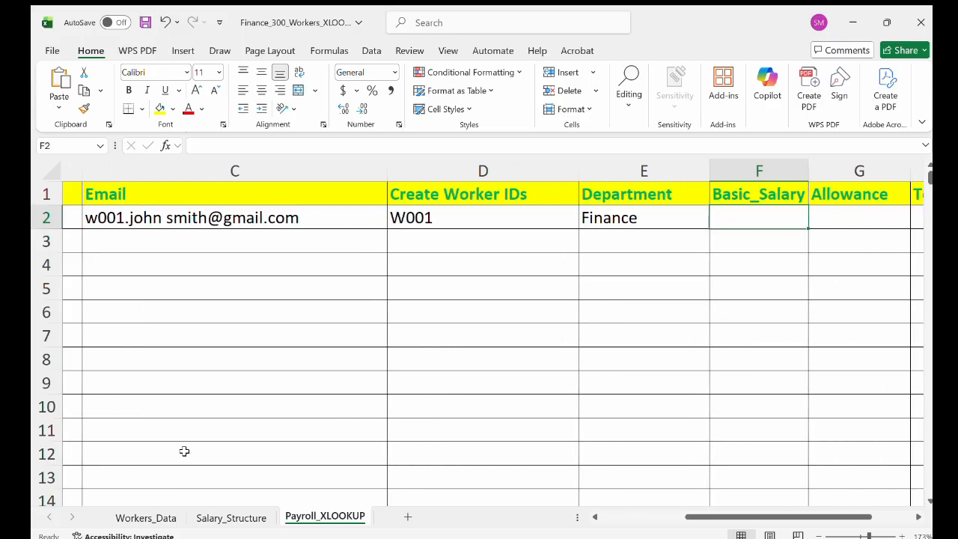
left_click(221, 518)
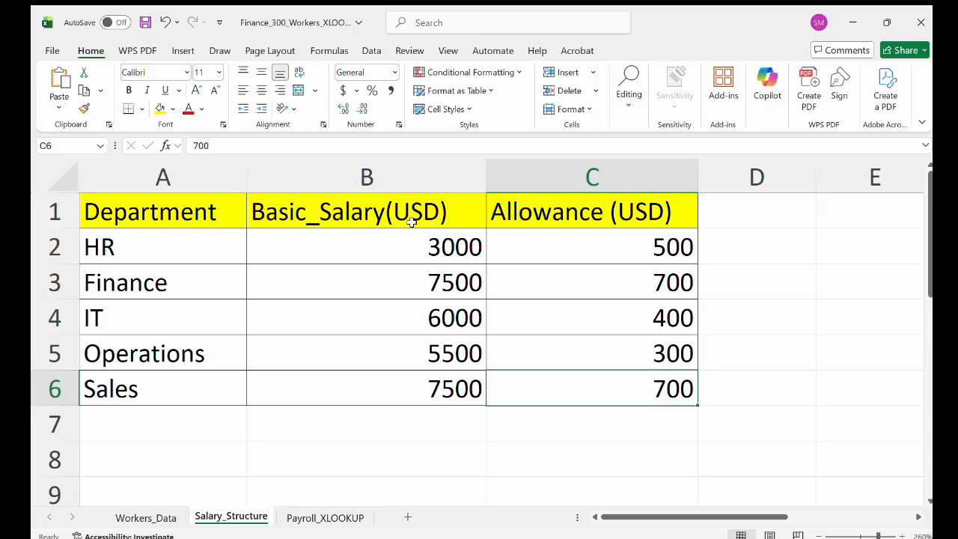
left_click(307, 515)
scroll(838, 261, "right", 2)
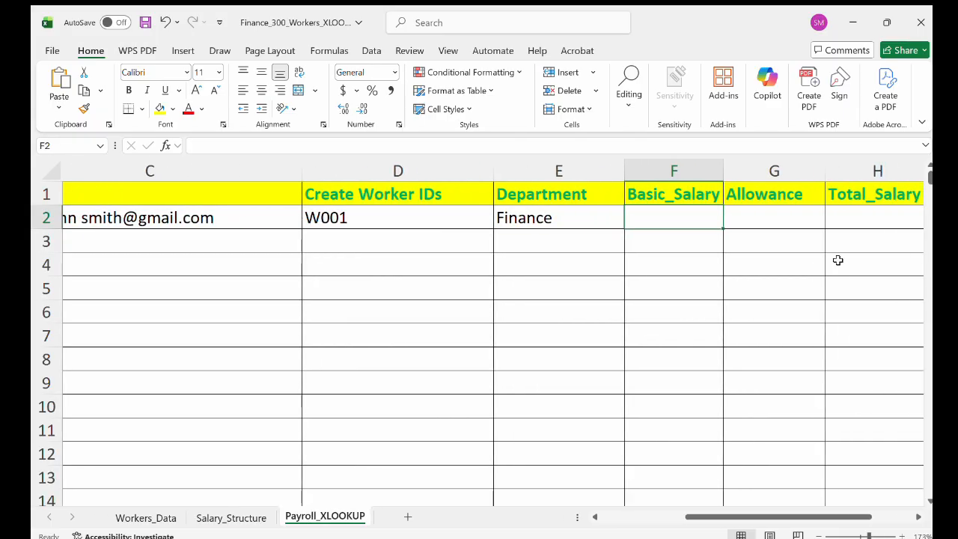
double_click(677, 223)
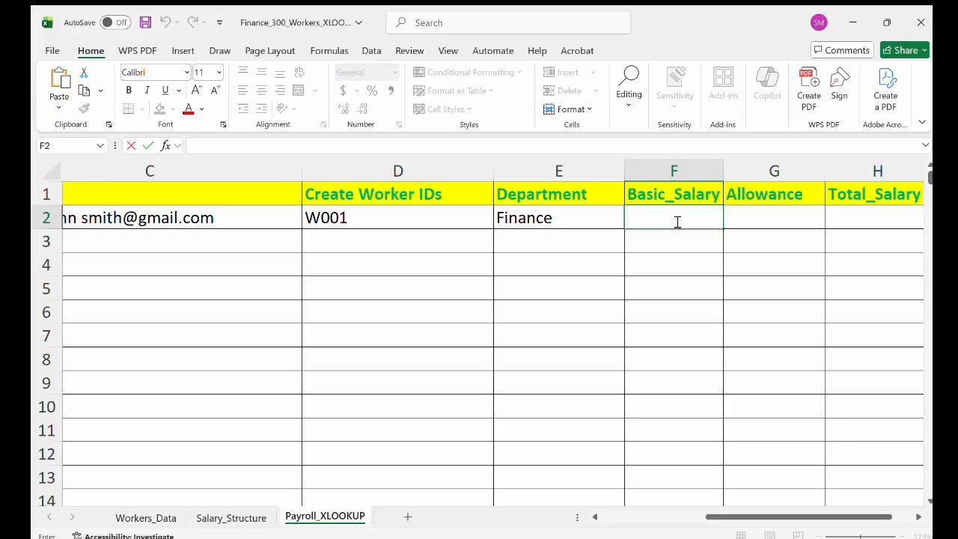
type("=")
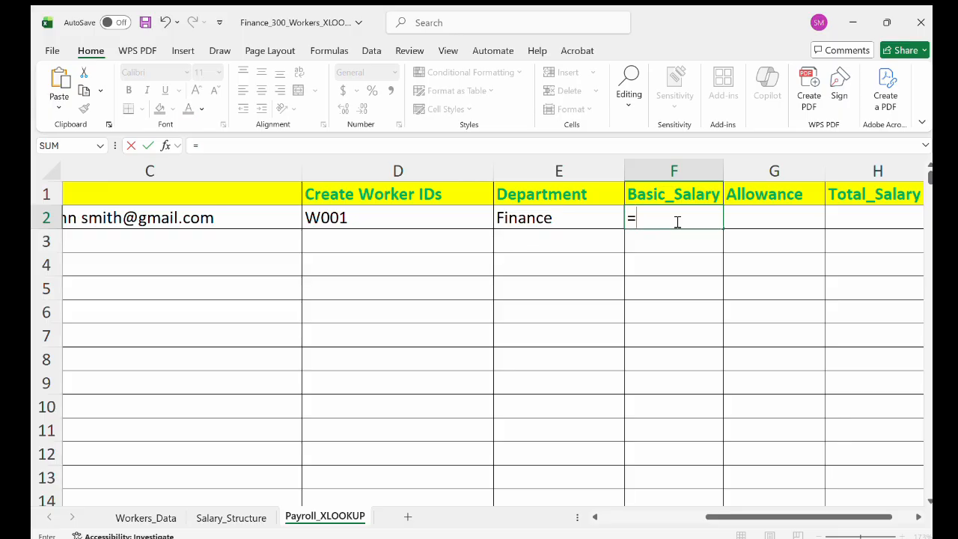
type("xl")
key("Tab")
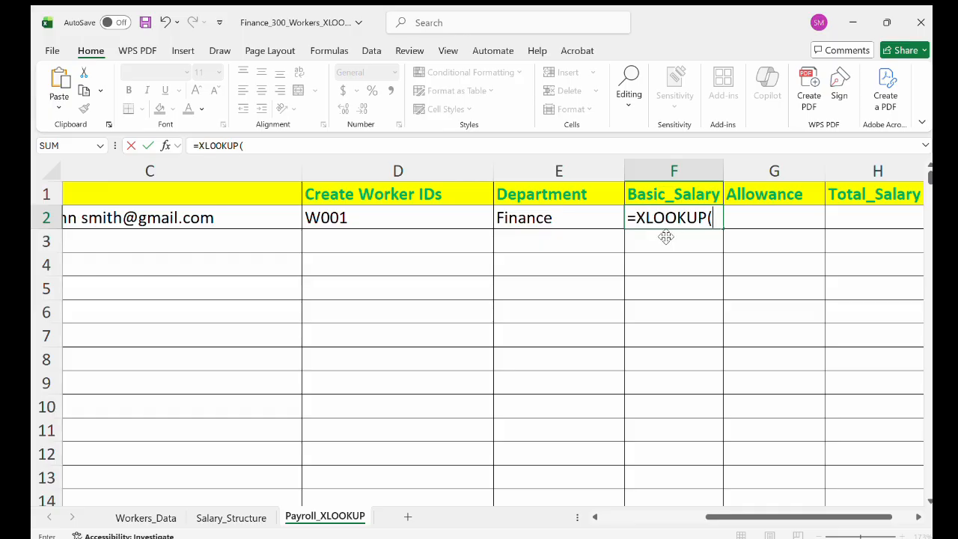
left_click(238, 516)
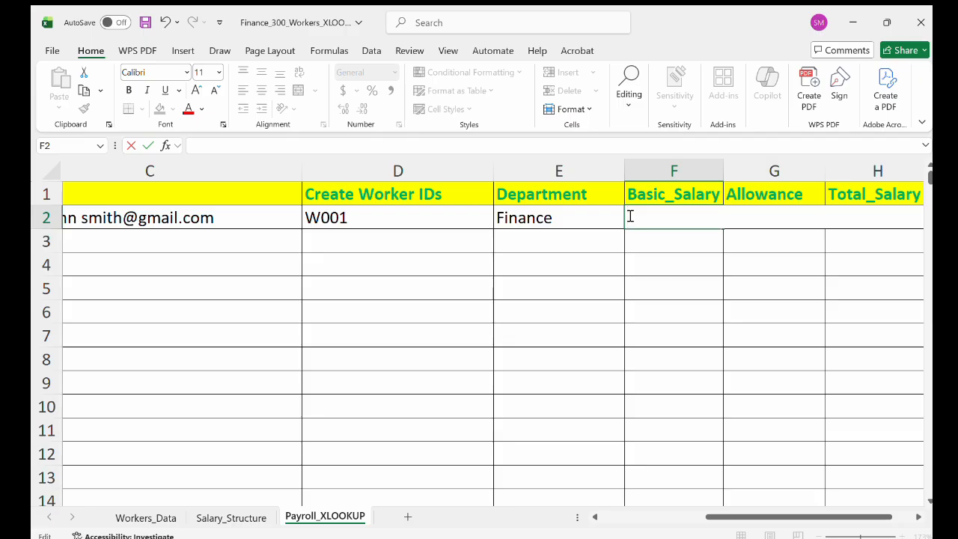
Step: Enter the formula =XLOOKUP(E2, Salary_Structure!A:A,Salary_Structure!B:B) in the first Basic_Salary cell, F2, of Payroll_XLOOKUP and check it against the Salary_Structure table
type("=")
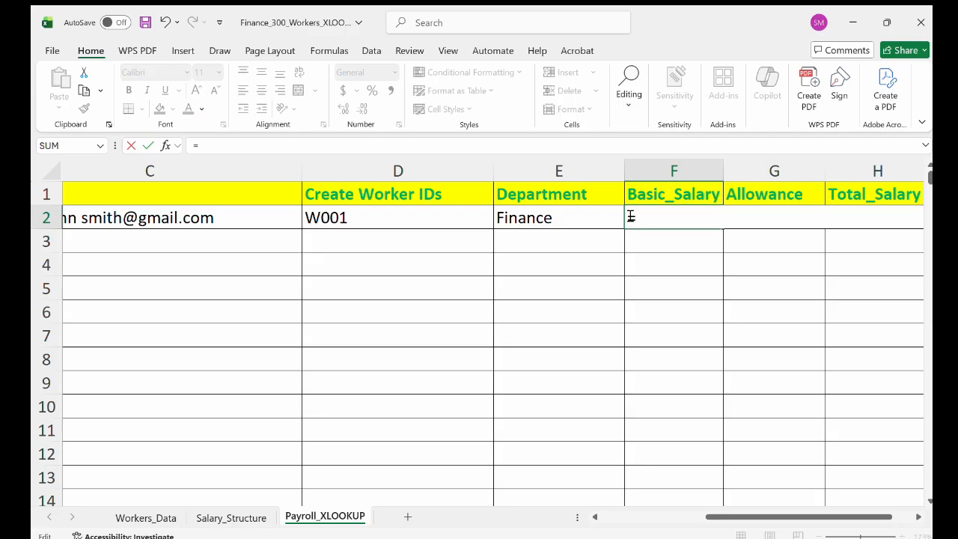
type("XLO")
key("Tab")
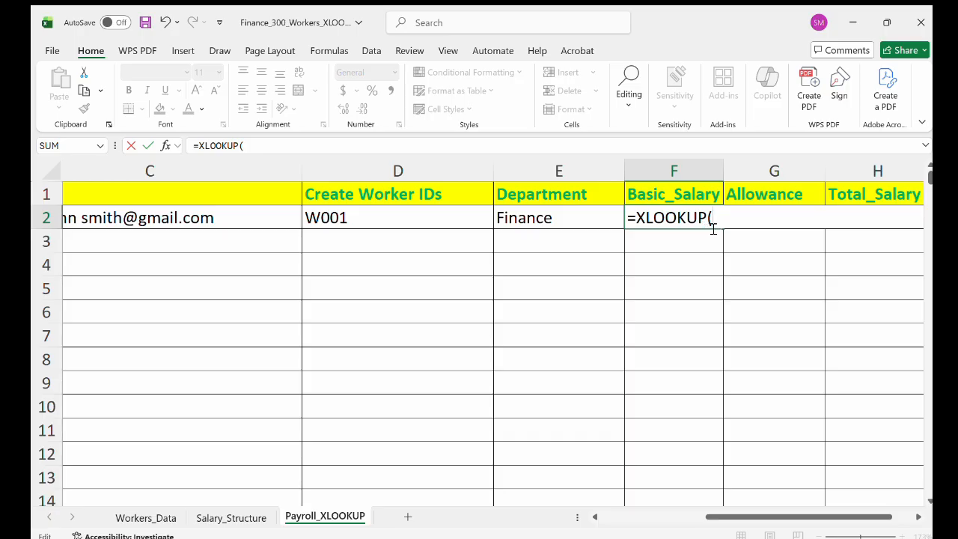
left_click(576, 221)
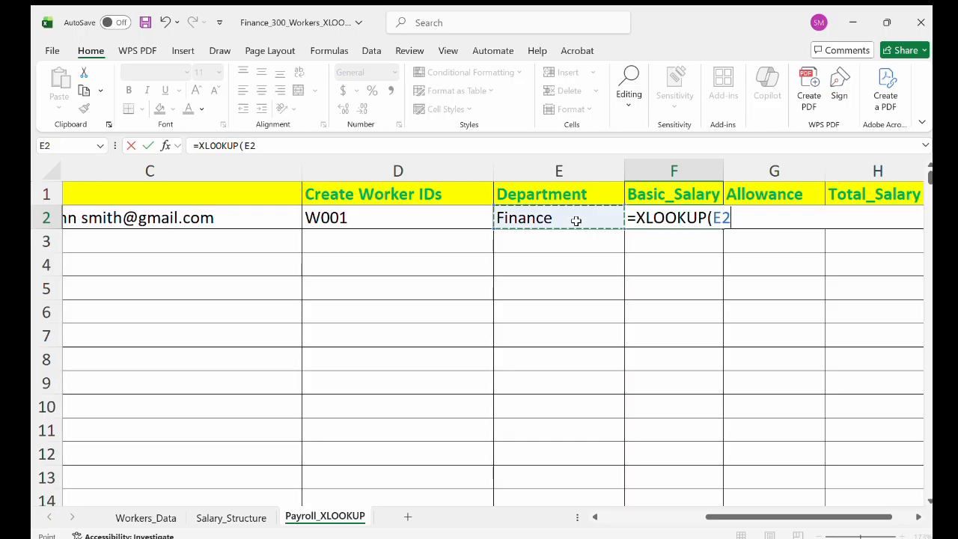
type(",")
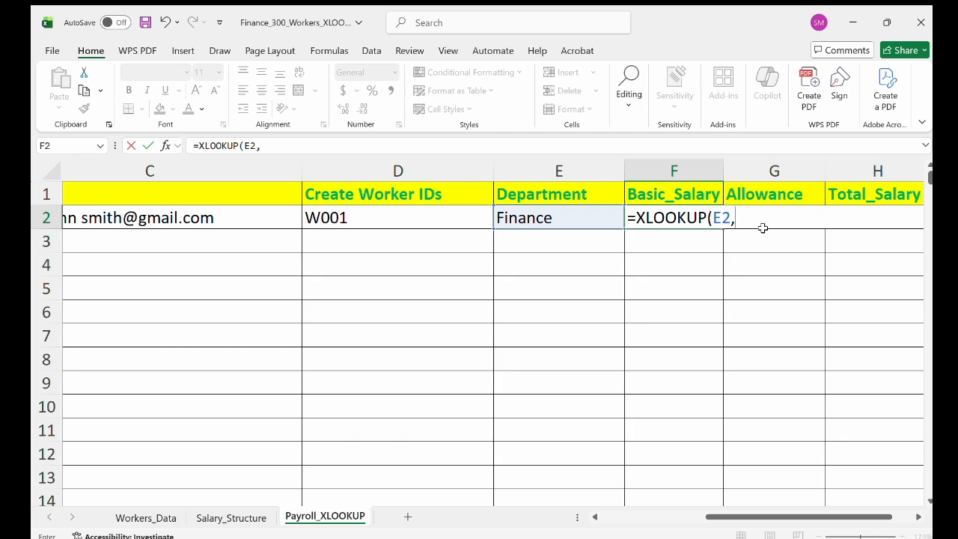
type("Salary_Str")
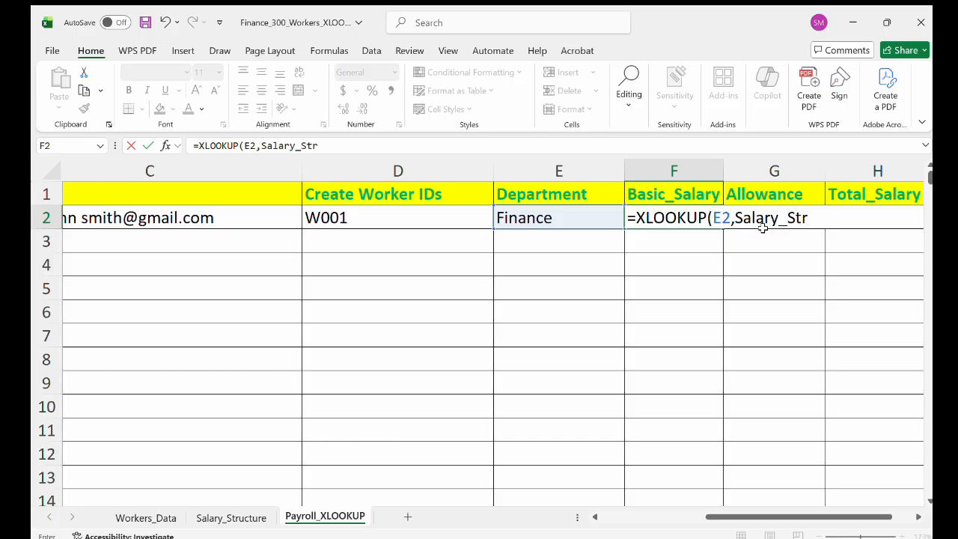
type("ucture!")
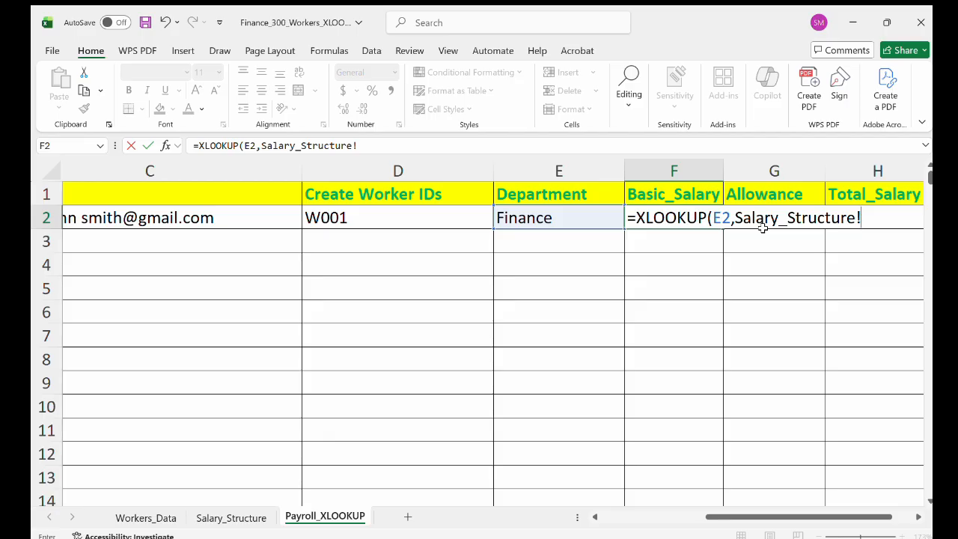
type("A:A,")
left_click(231, 524)
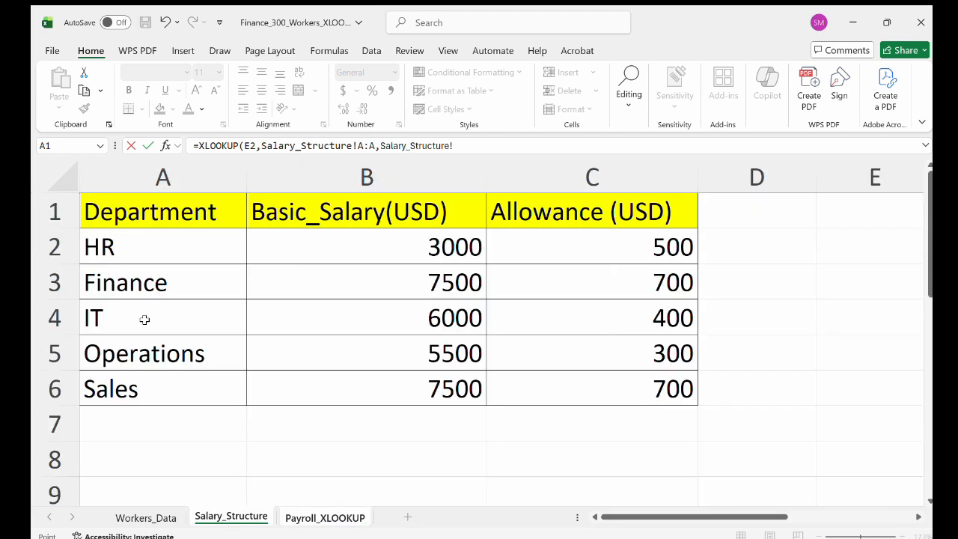
left_click(180, 183)
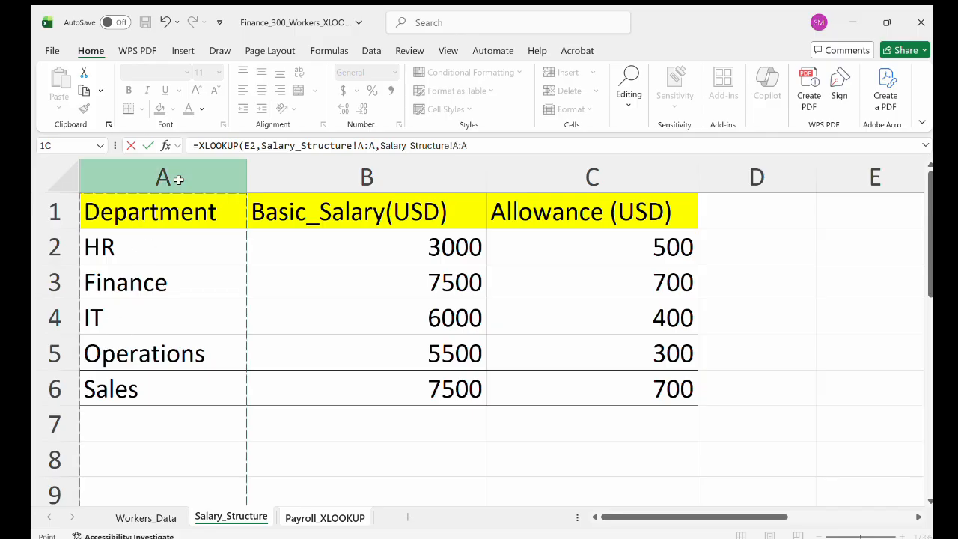
left_click(367, 180)
type(")")
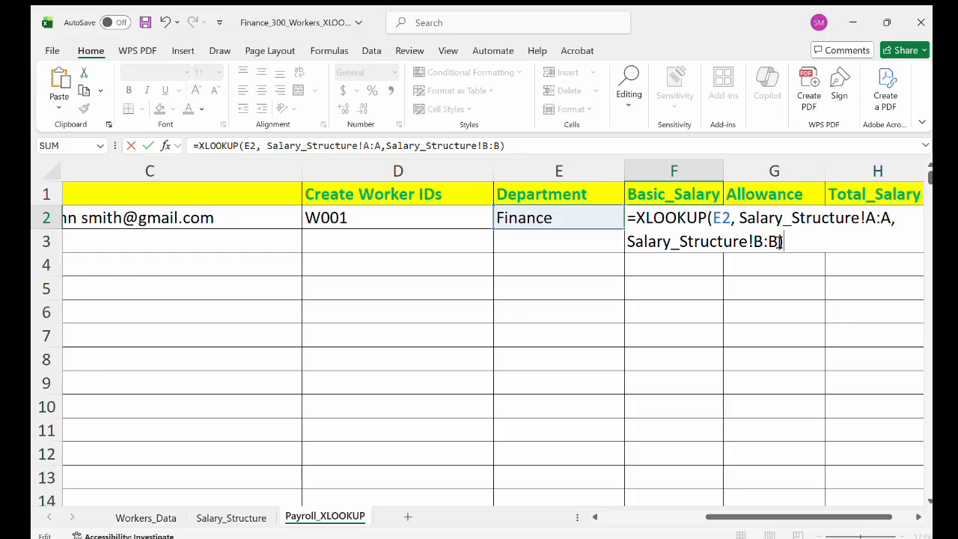
left_click(258, 517)
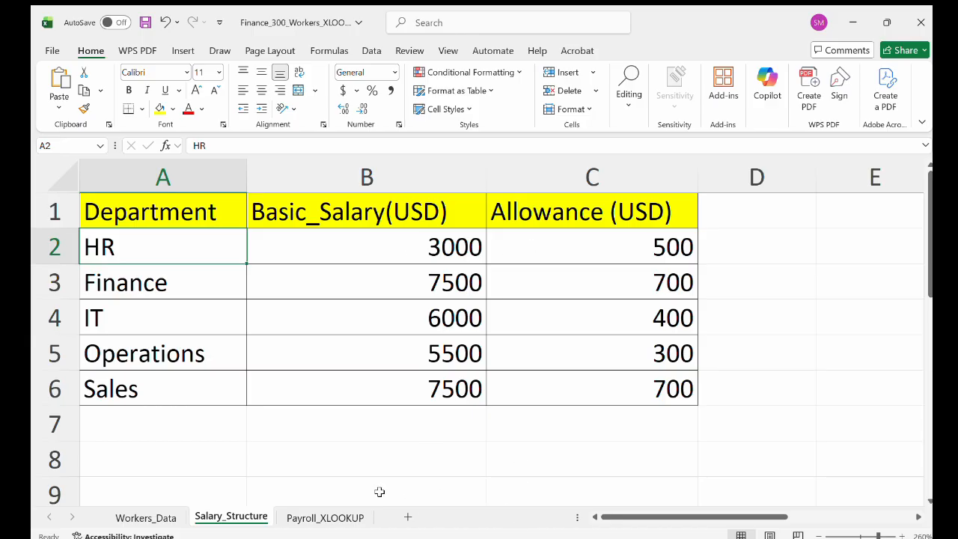
left_click(346, 517)
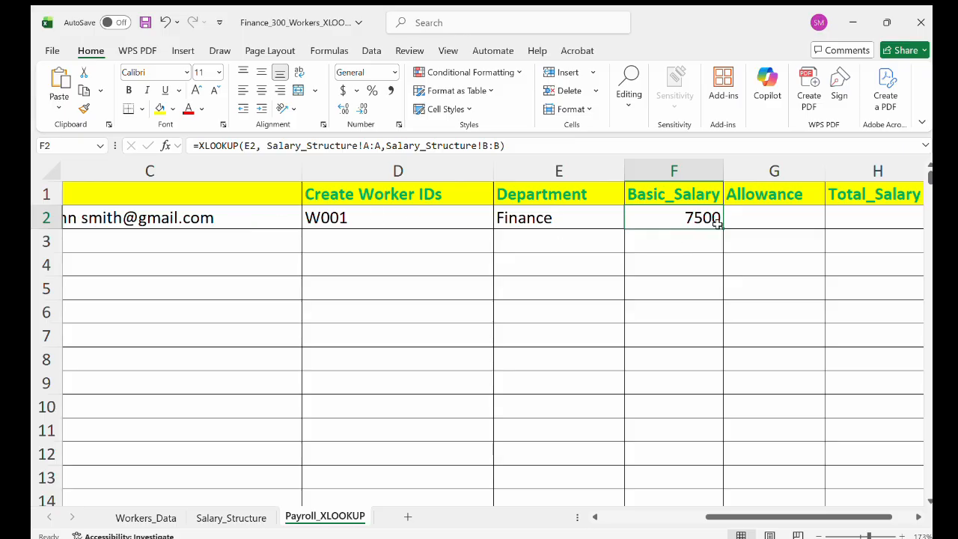
Step: Enter the formula =XLOOKUP(E2,Salary_Structure!A:A, Salary_Structure!C:C) in the first Allowance cell, G2, of Payroll_XLOOKUP
double_click(756, 219)
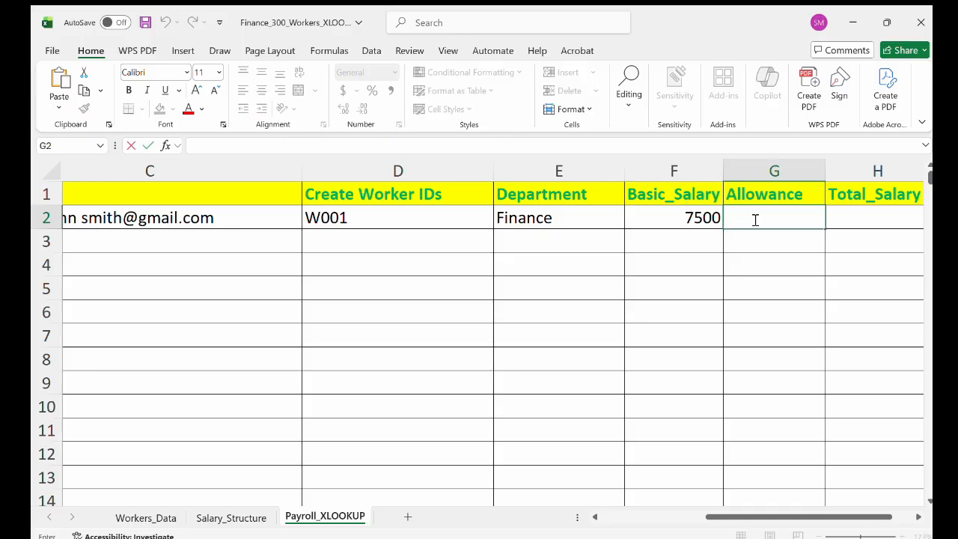
type("=")
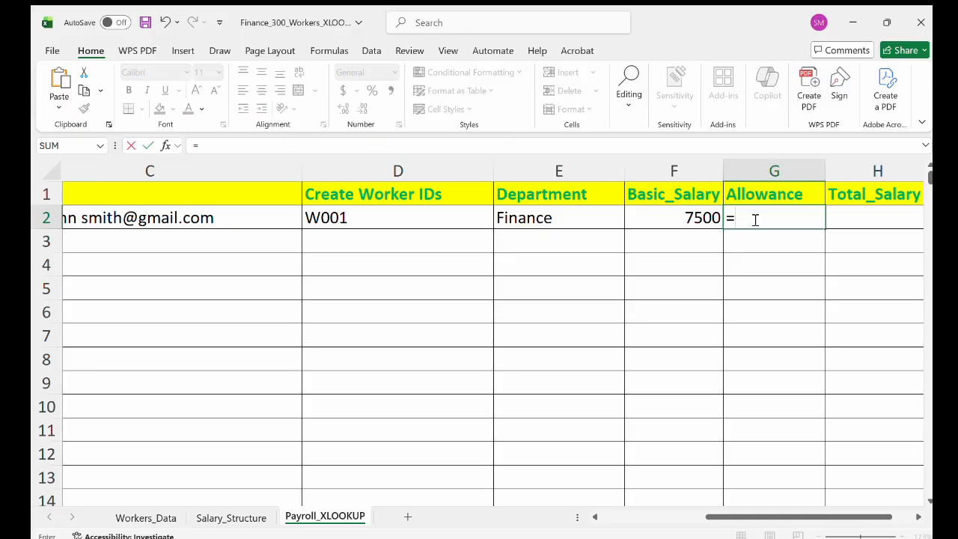
type("XLO")
key("Tab")
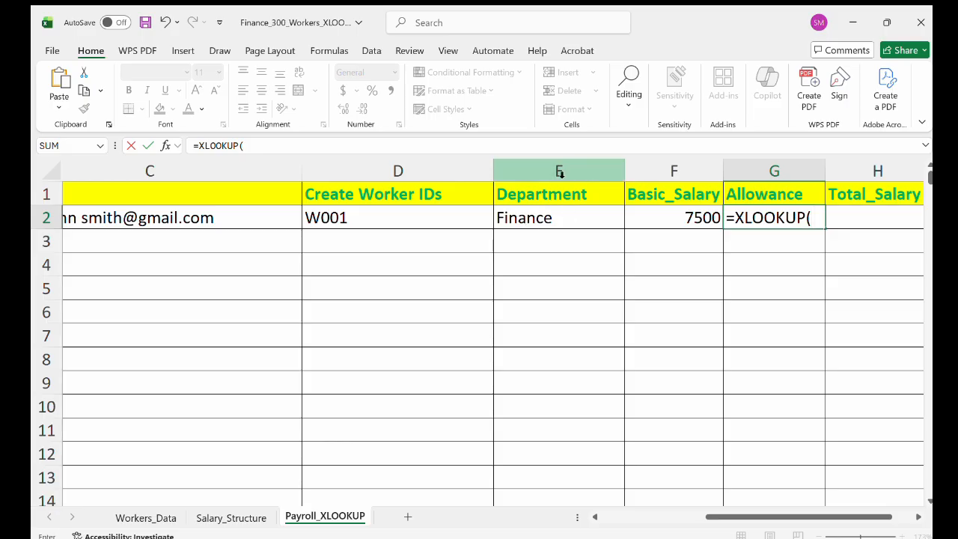
left_click(536, 219)
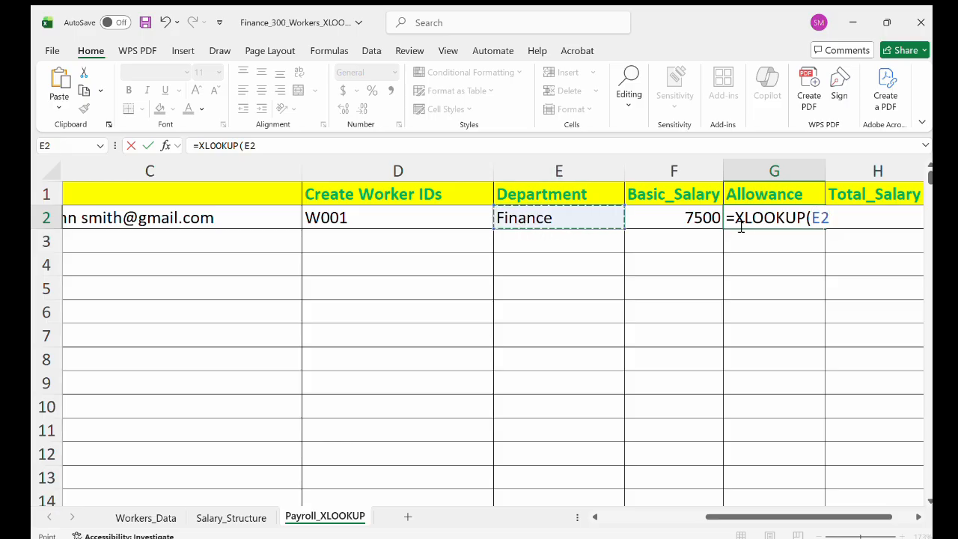
type(",Salary_Structure!A)")
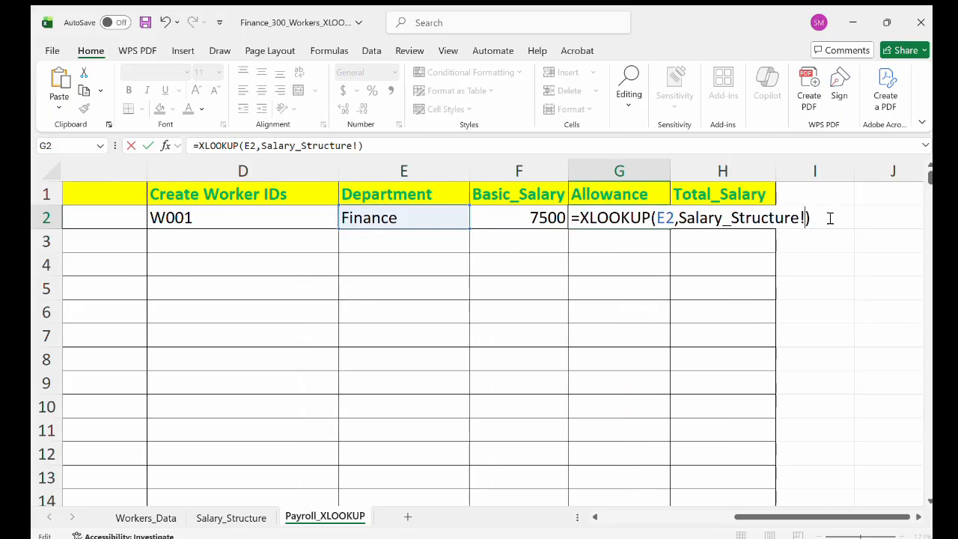
type(":A,")
type("Salary_Structure!B:B)")
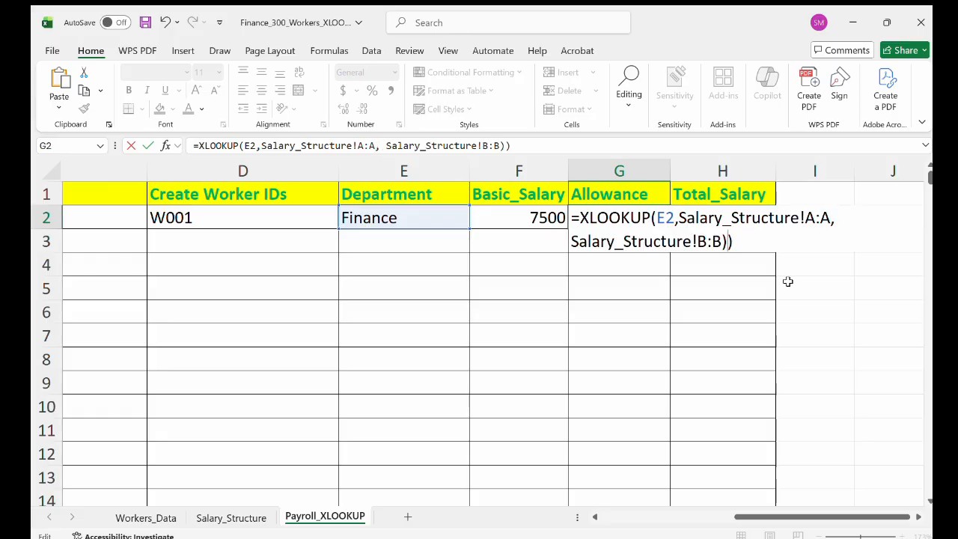
left_click(721, 246)
key("BackSpace")
key("BackSpace")
key("BackSpace")
type("C:C")
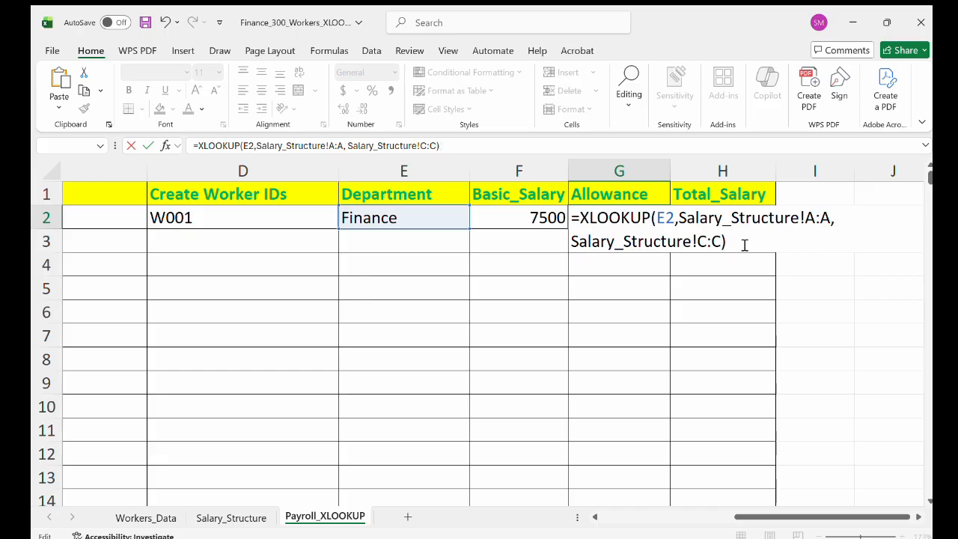
key("Return")
Step: Compare the Allowance formula in G2 of Payroll_XLOOKUP with the Finance row on Salary_Structure, and commit the cell
double_click(642, 218)
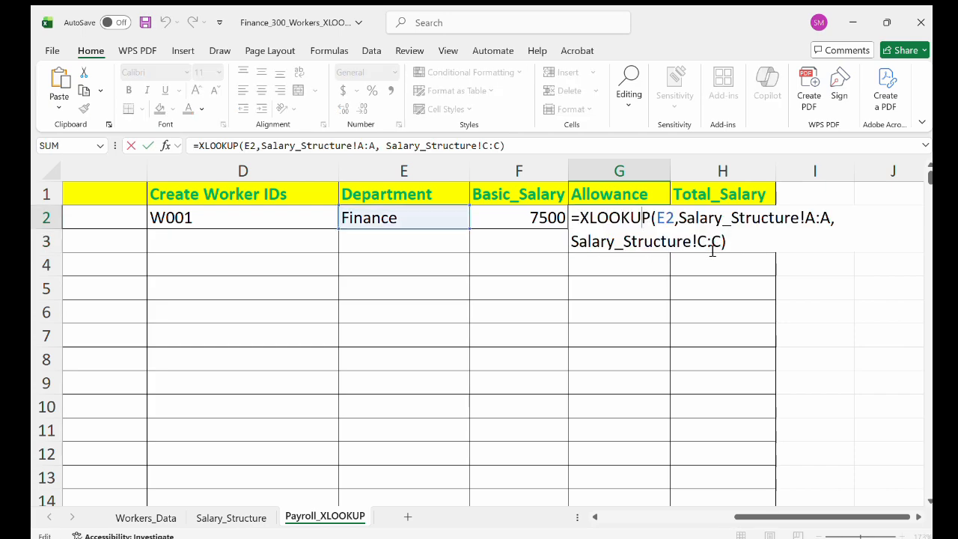
left_click(225, 518)
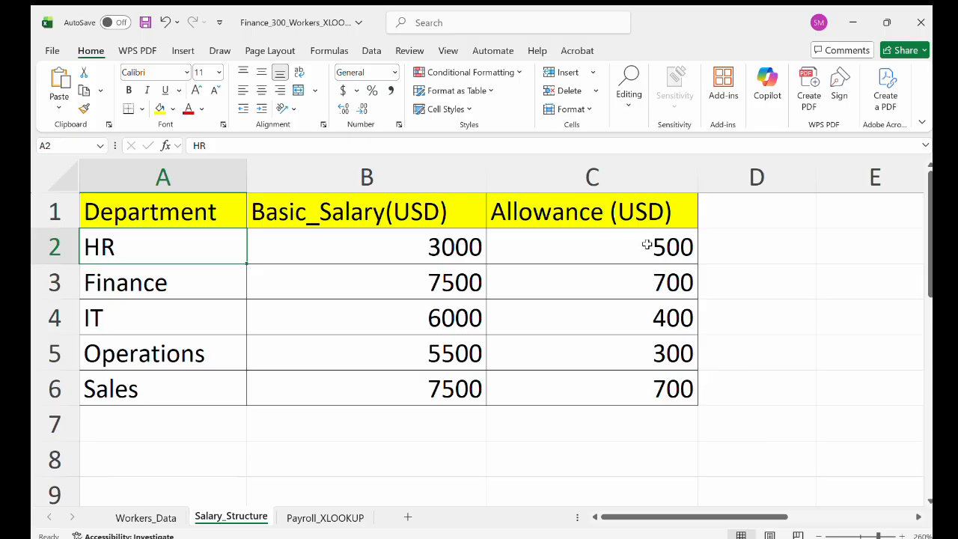
left_click(174, 279)
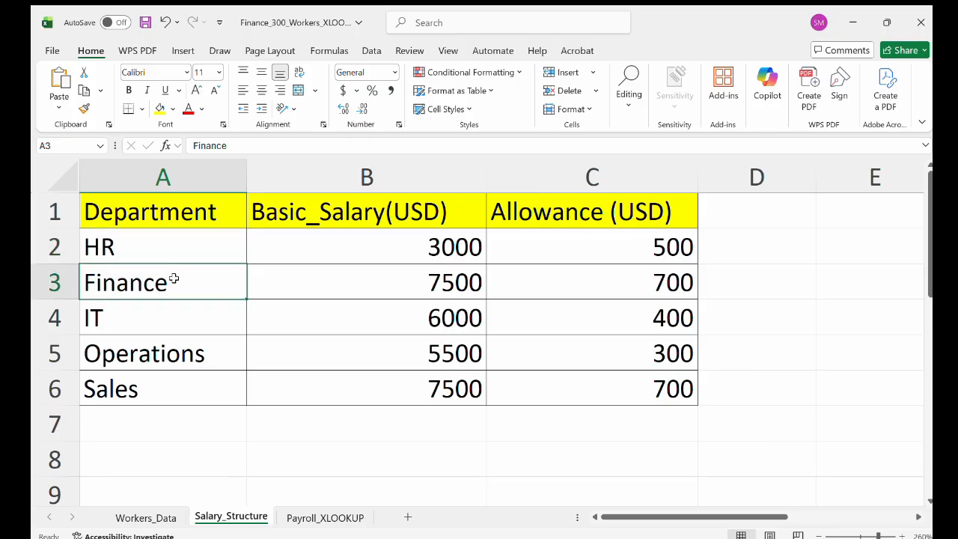
left_click(432, 280)
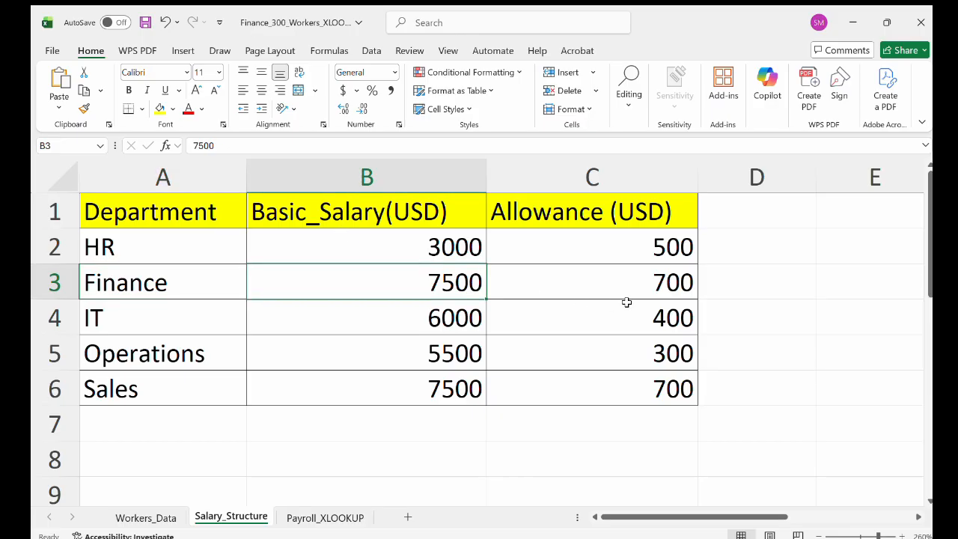
left_click(651, 291)
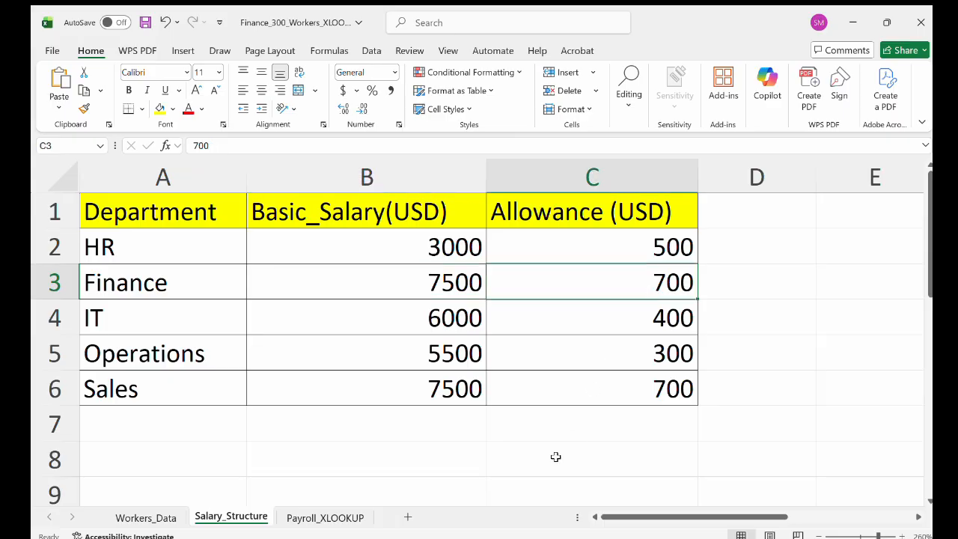
left_click(366, 516)
double_click(642, 217)
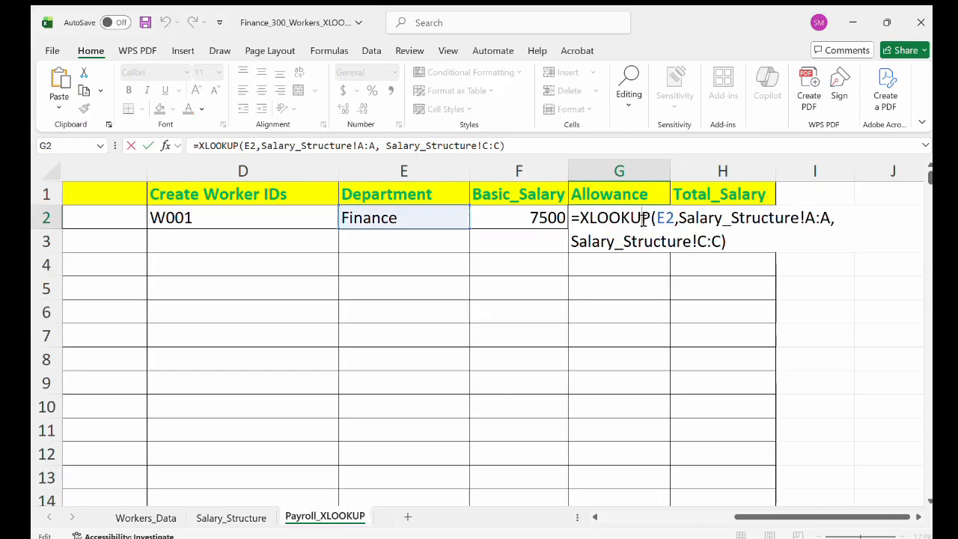
left_click(702, 268)
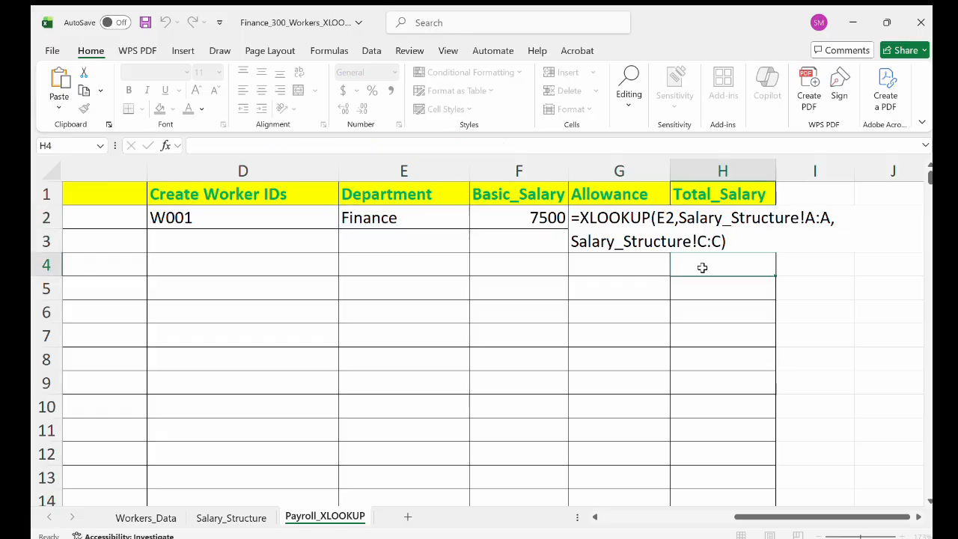
Step: Enter the formula =F2+G2 in the first Total_Salary cell, H2, of Payroll_XLOOKUP
left_click(717, 218)
double_click(716, 217)
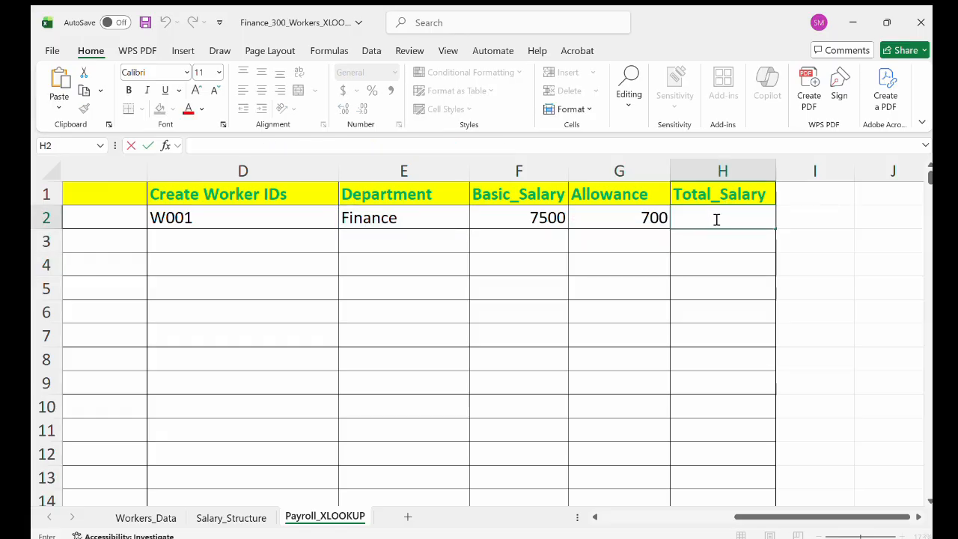
type("=")
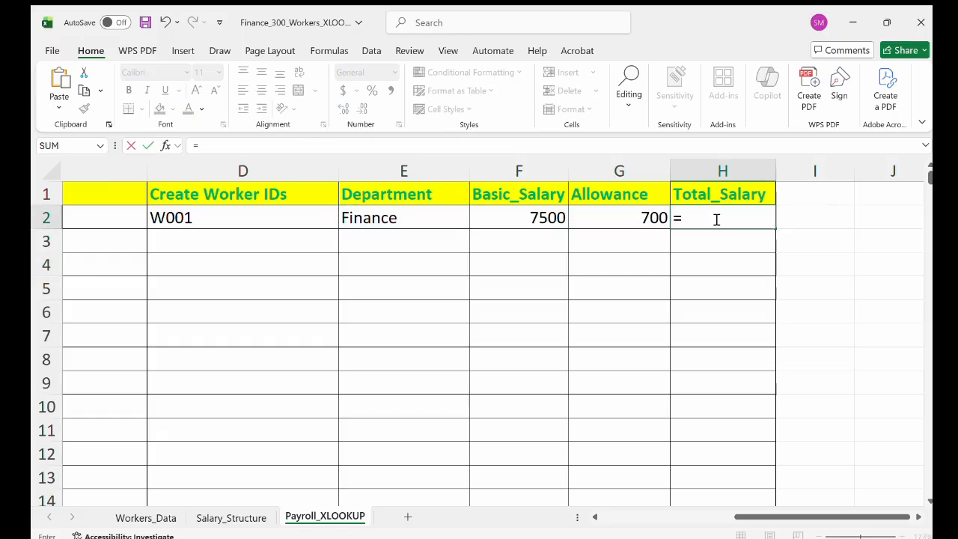
left_click(535, 223)
type("+")
left_click(604, 215)
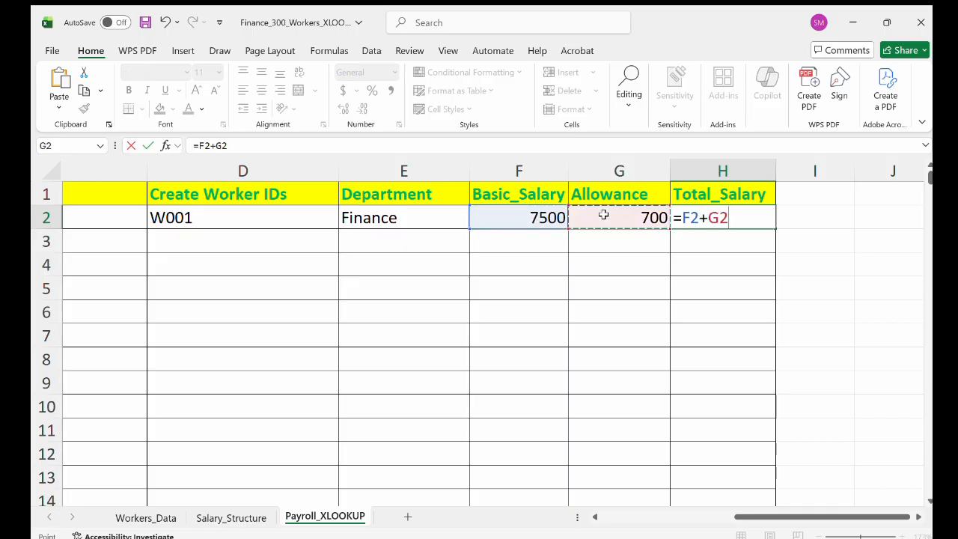
key("Return")
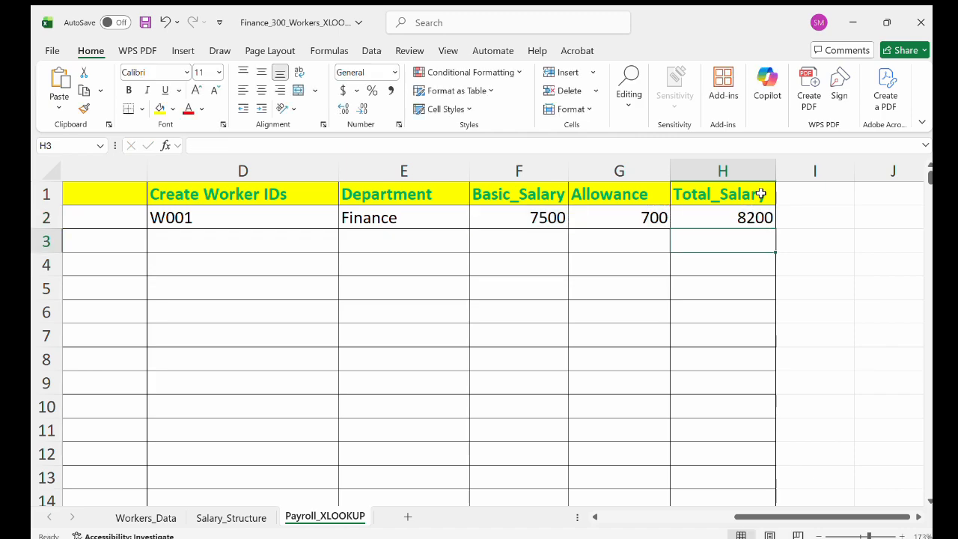
left_click(754, 217)
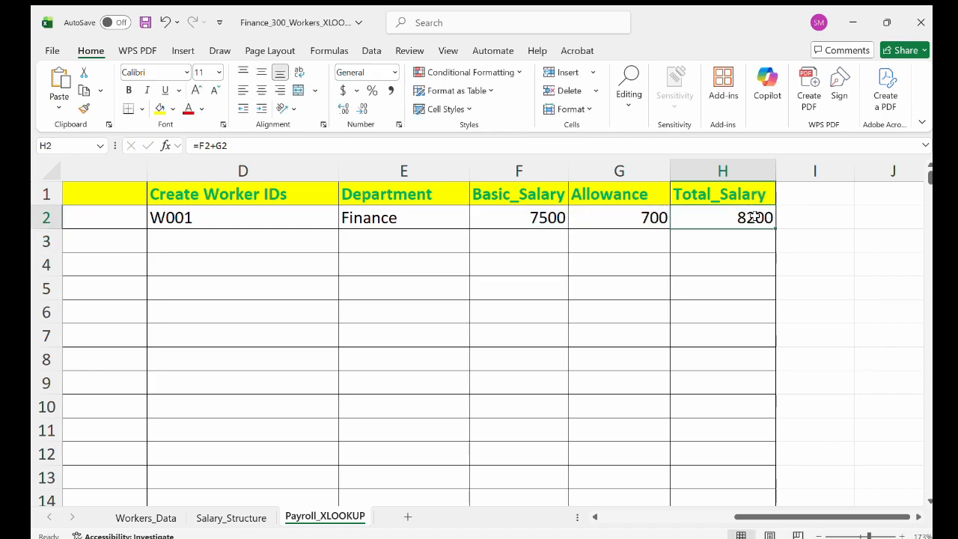
Step: Fill the row 2 formulas from A2:H2 of Payroll_XLOOKUP down to row 301
scroll(361, 264, "left", 5)
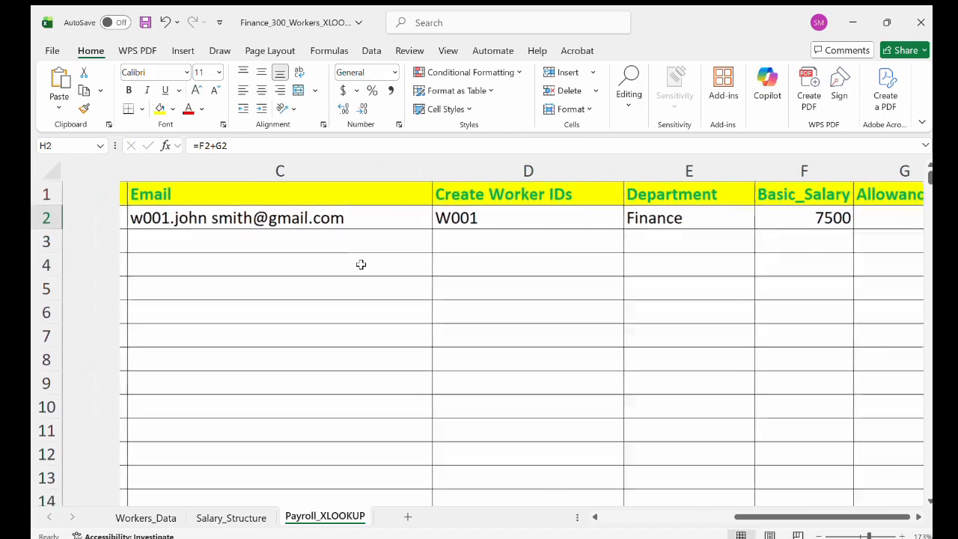
scroll(232, 261, "left", 5)
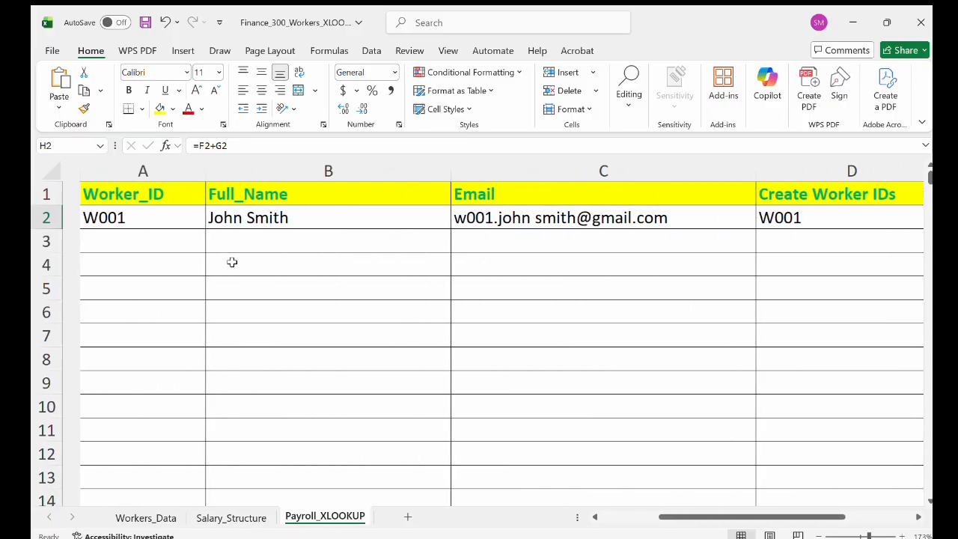
scroll(232, 261, "left", 1)
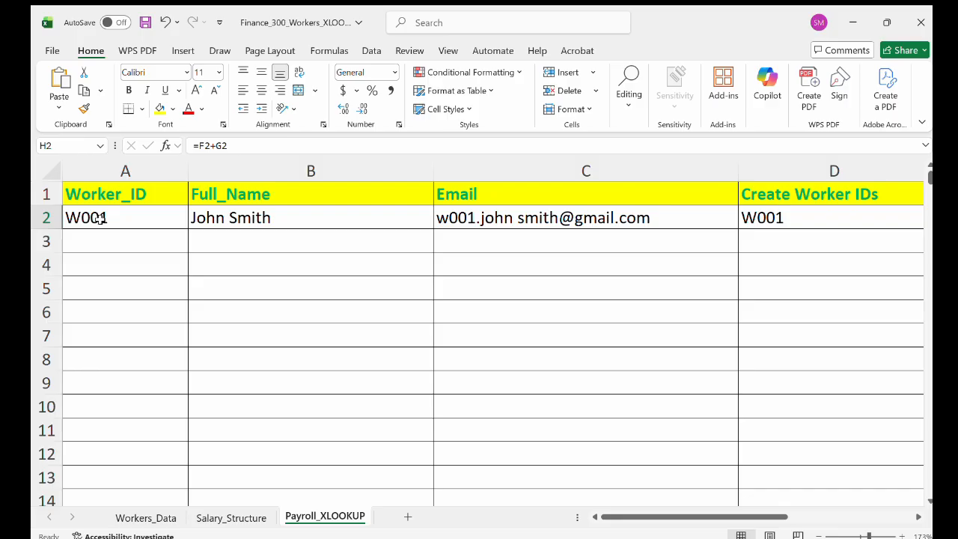
left_click_drag(70, 216, 660, 231)
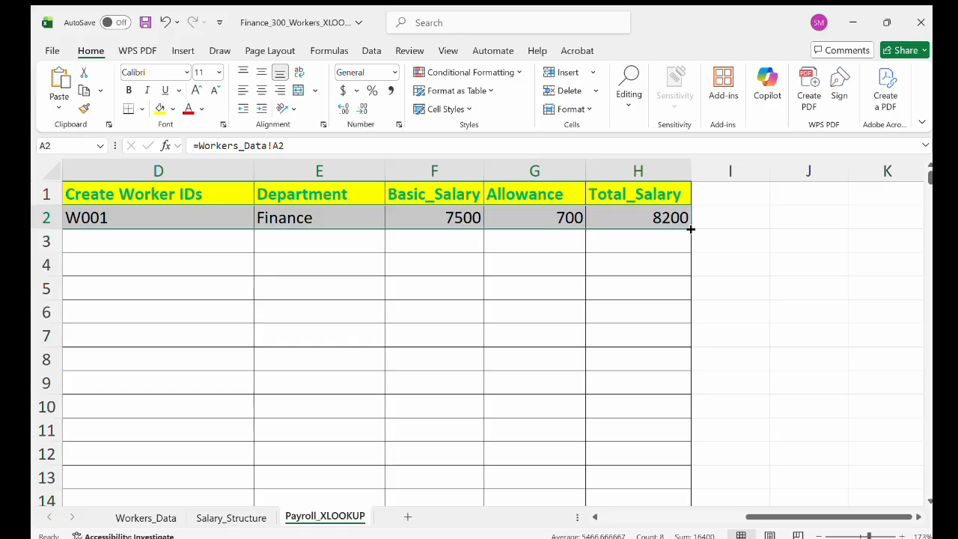
left_click_drag(691, 229, 691, 374)
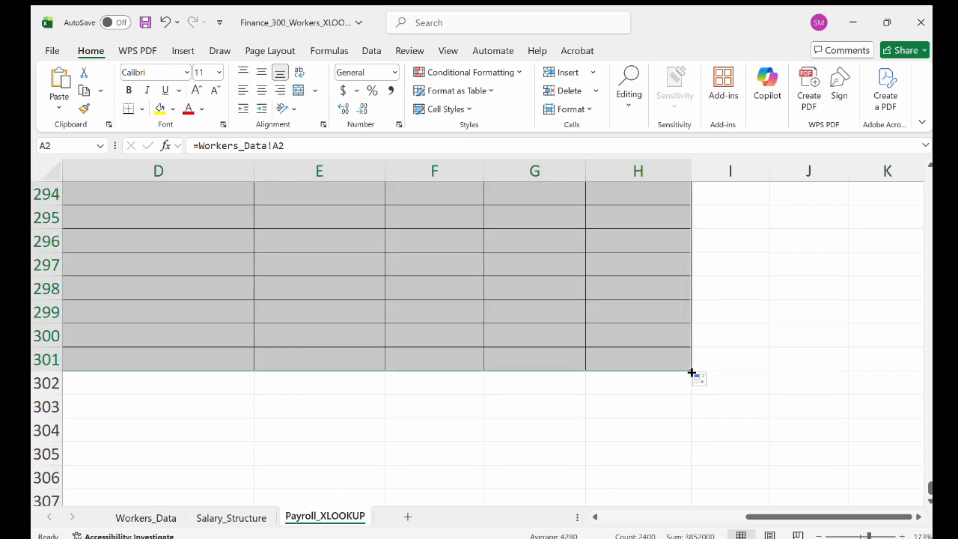
Step: Review the filled Worker_ID, Full_Name, Email and Create Worker IDs columns from the last rows back up to the header
scroll(488, 317, "left", 5)
scroll(488, 317, "up", 2)
left_click(486, 319)
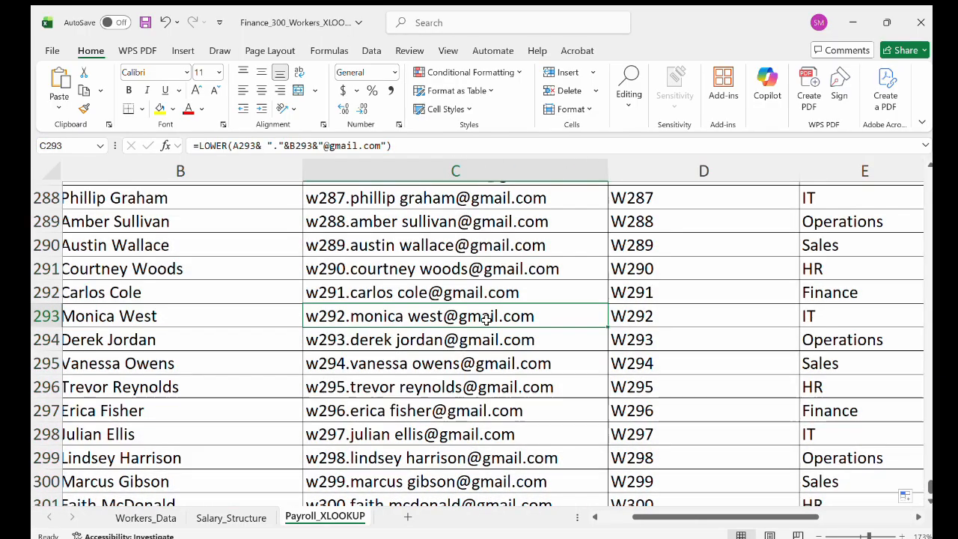
scroll(487, 319, "left", 2)
scroll(486, 319, "up", 14)
scroll(487, 319, "up", 20)
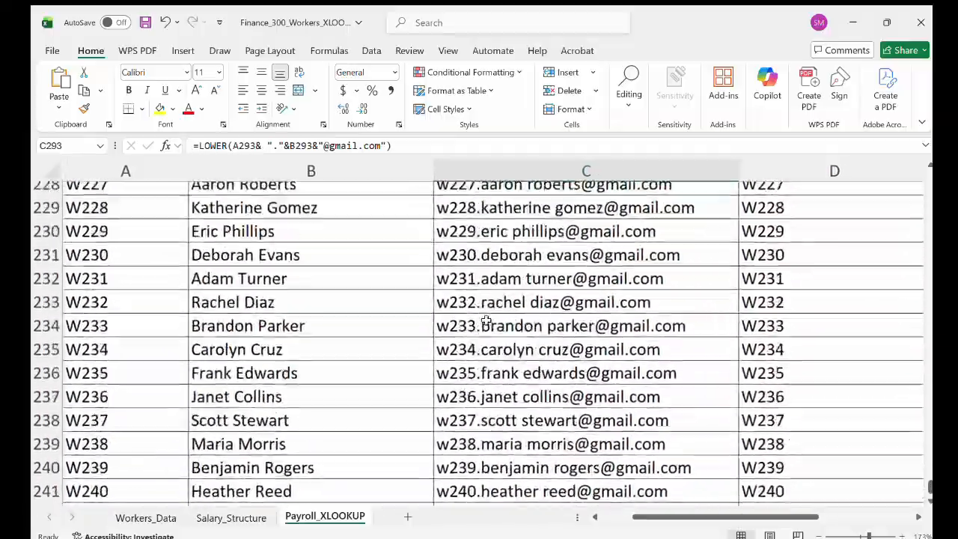
scroll(486, 318, "up", 20)
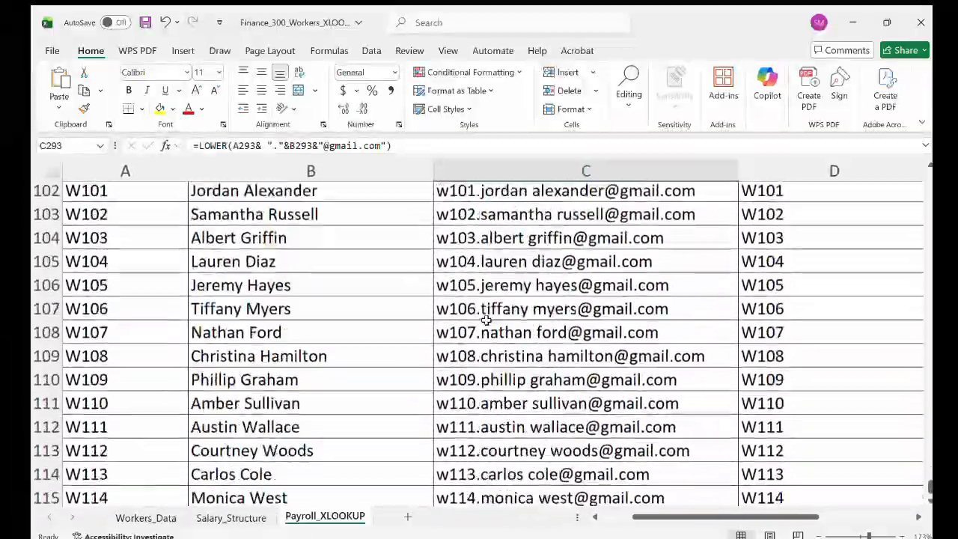
scroll(487, 319, "up", 8)
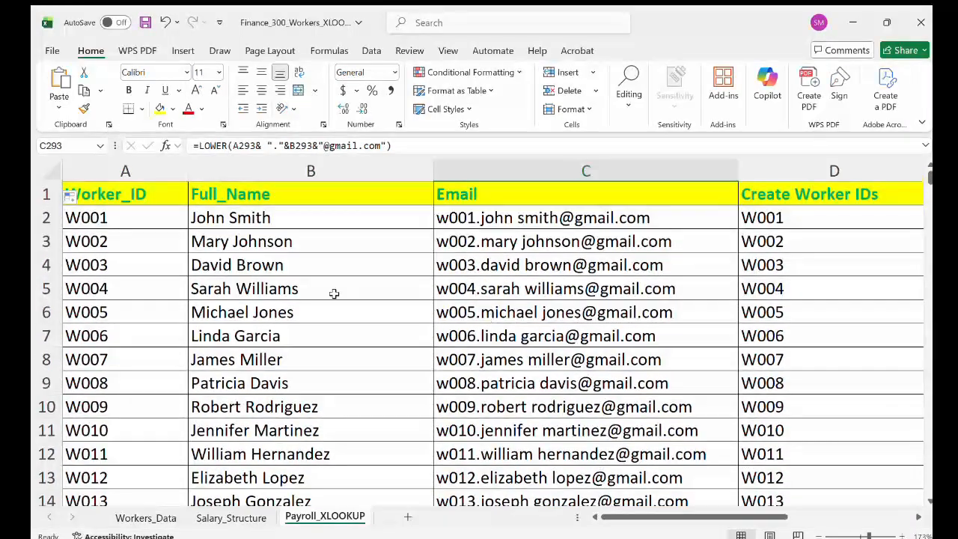
Step: Inspect the Worker_ID formulas in A2, A3, A6 and A10 for their references to Workers_Data
left_click(332, 293)
left_click(119, 217)
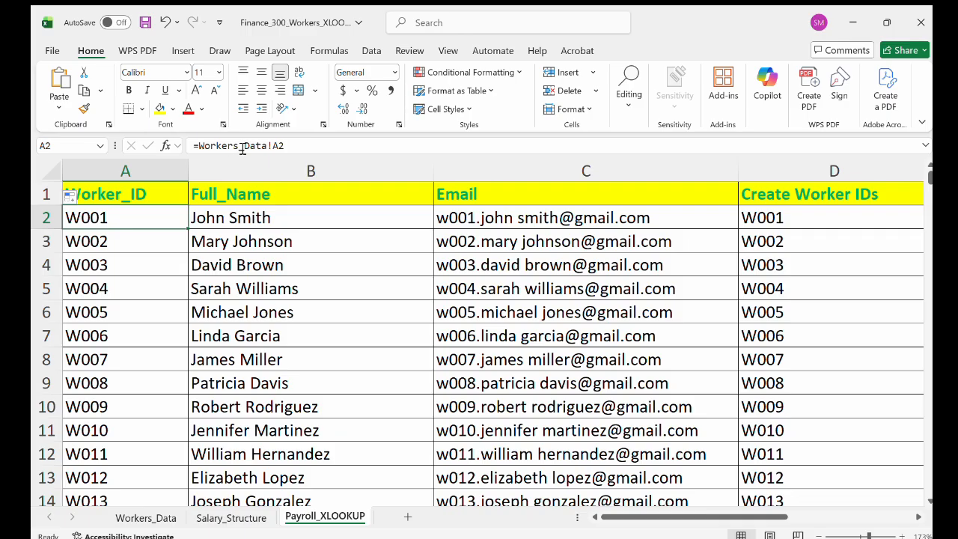
left_click(288, 147)
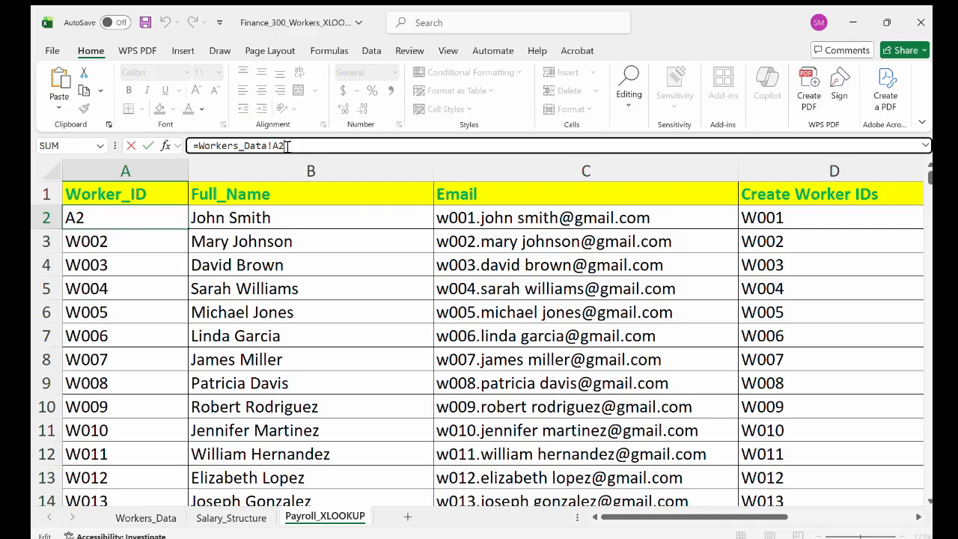
key("Return")
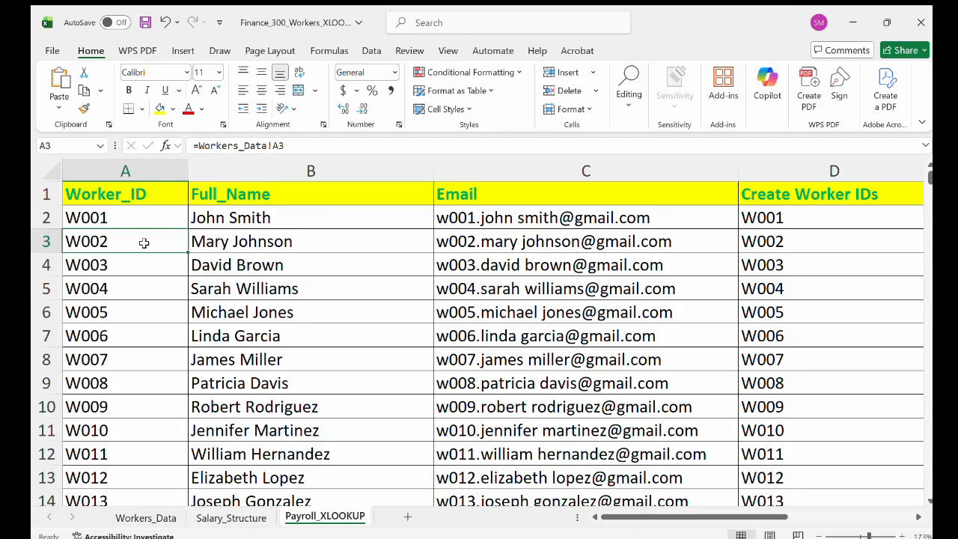
left_click(121, 309)
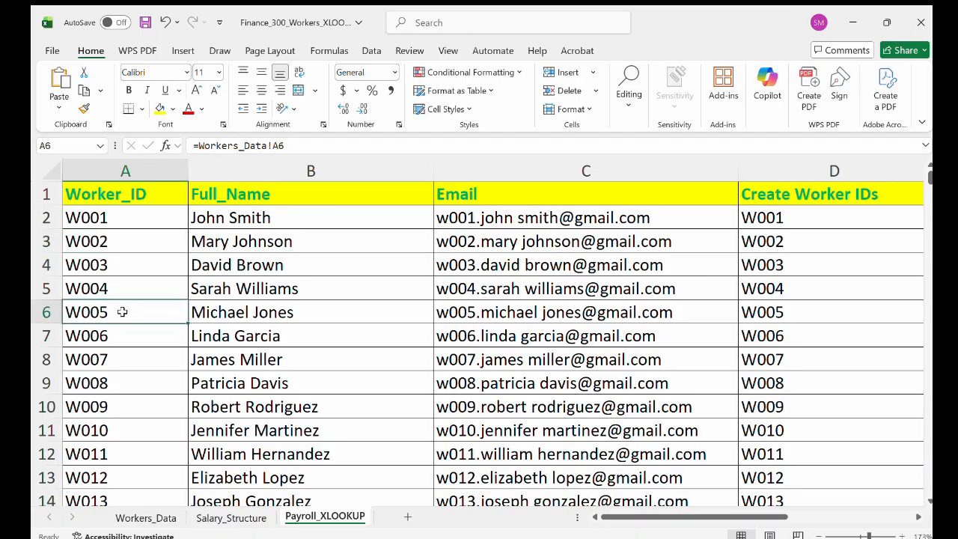
left_click(158, 408)
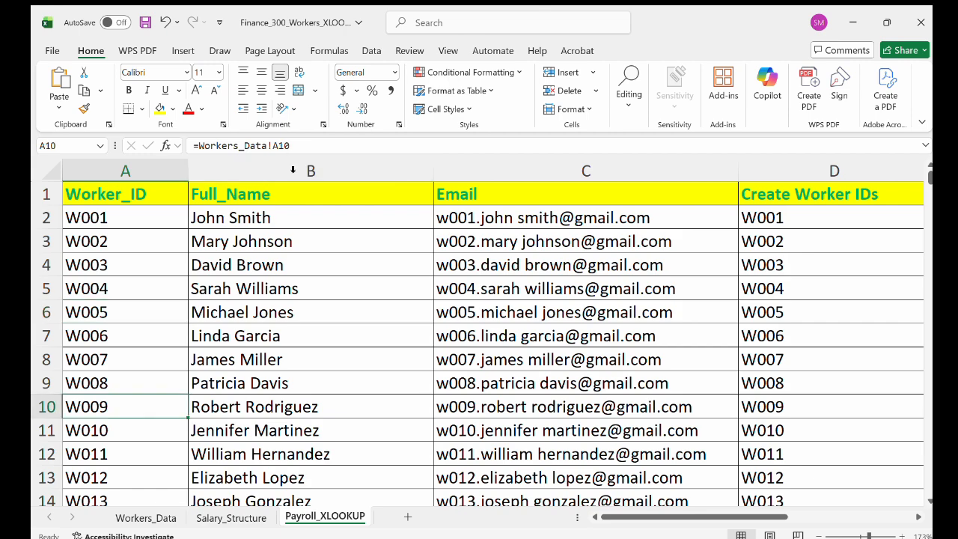
Step: Inspect the Full_Name and Email formulas in B2 and C2, and check them against the name columns on Workers_Data
left_click(307, 221)
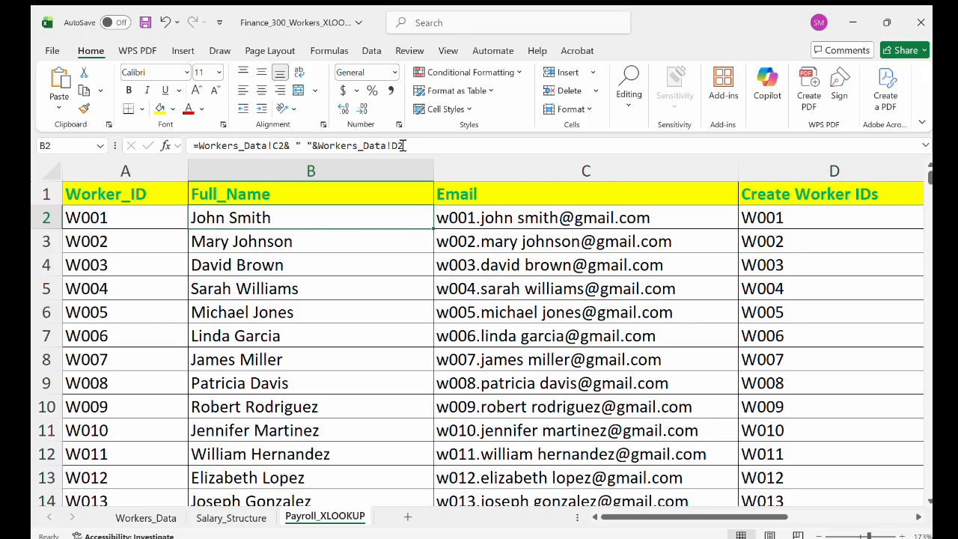
left_click(145, 518)
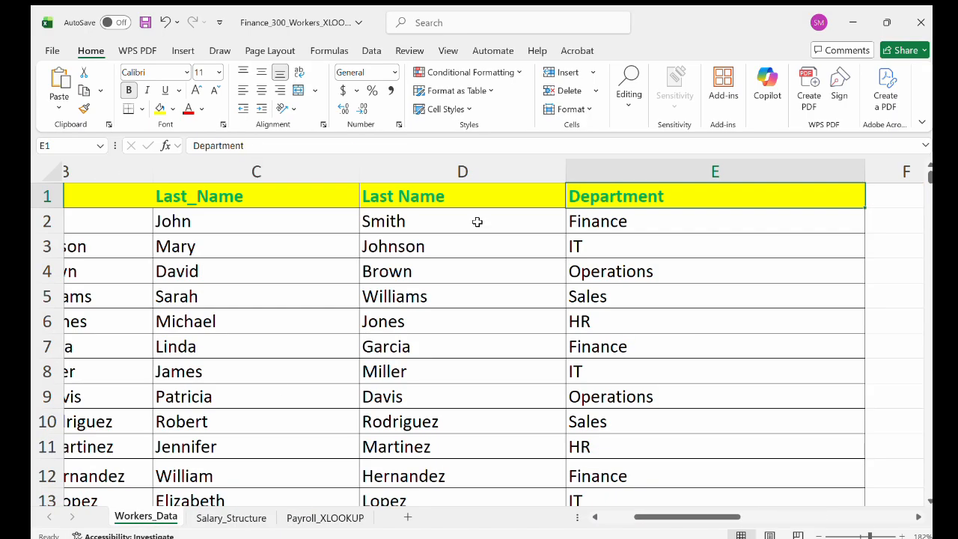
left_click(464, 200)
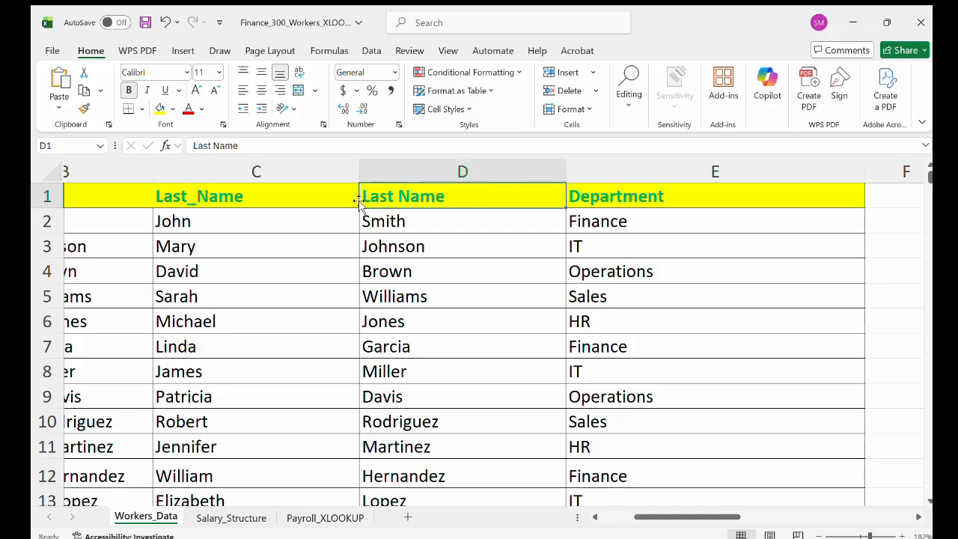
left_click(309, 193)
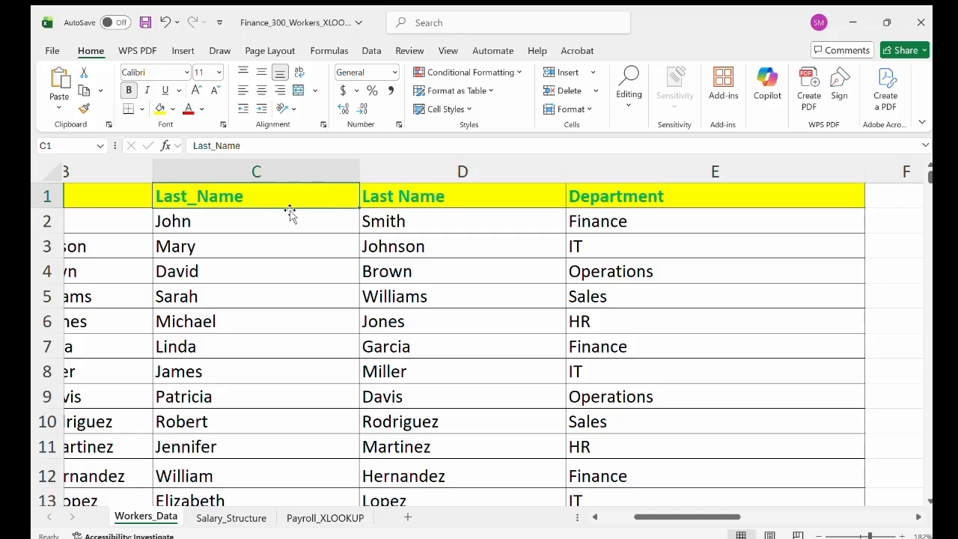
left_click(283, 219)
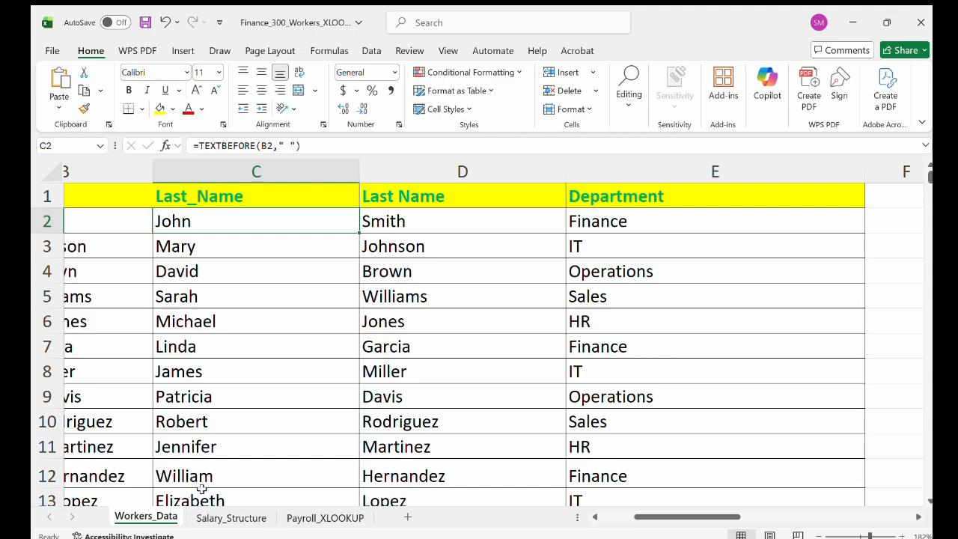
left_click(322, 518)
left_click(580, 223)
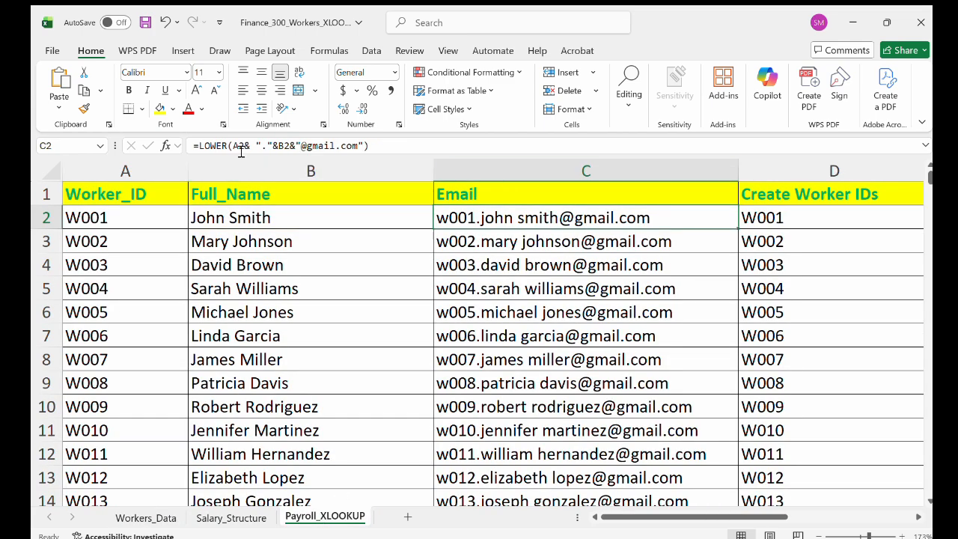
left_click(125, 512)
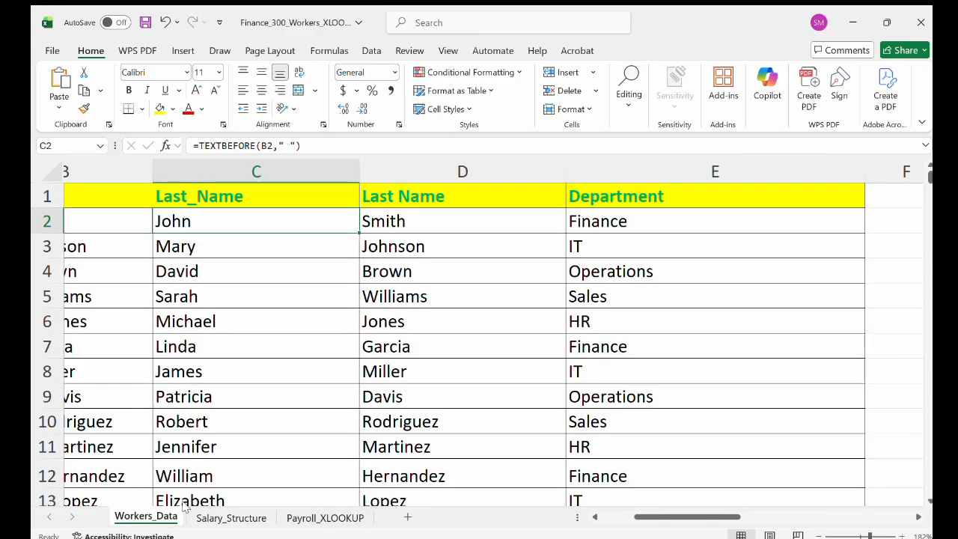
left_click(325, 517)
Step: Review the filled Department, Basic_Salary, Allowance and Total_Salary columns of Payroll_XLOOKUP
scroll(671, 314, "right", 3)
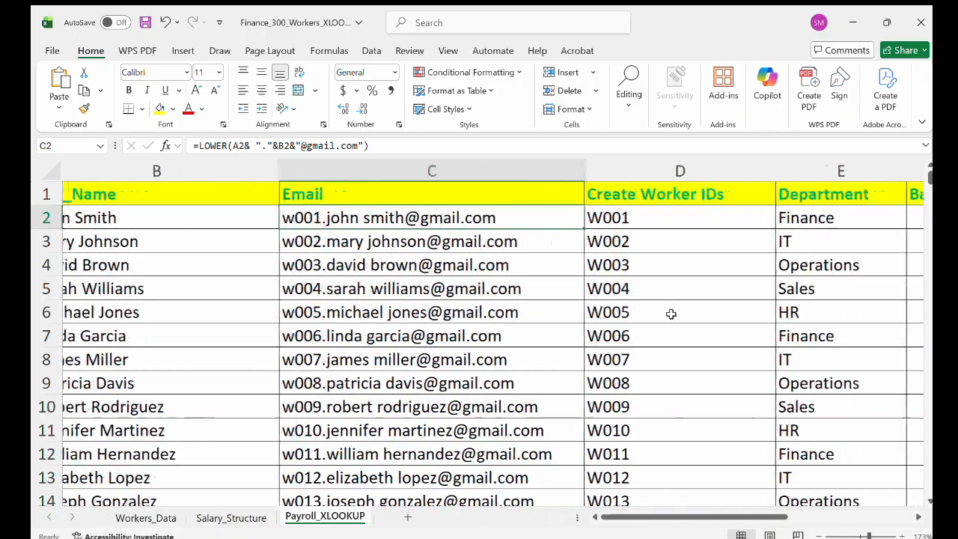
scroll(671, 314, "right", 5)
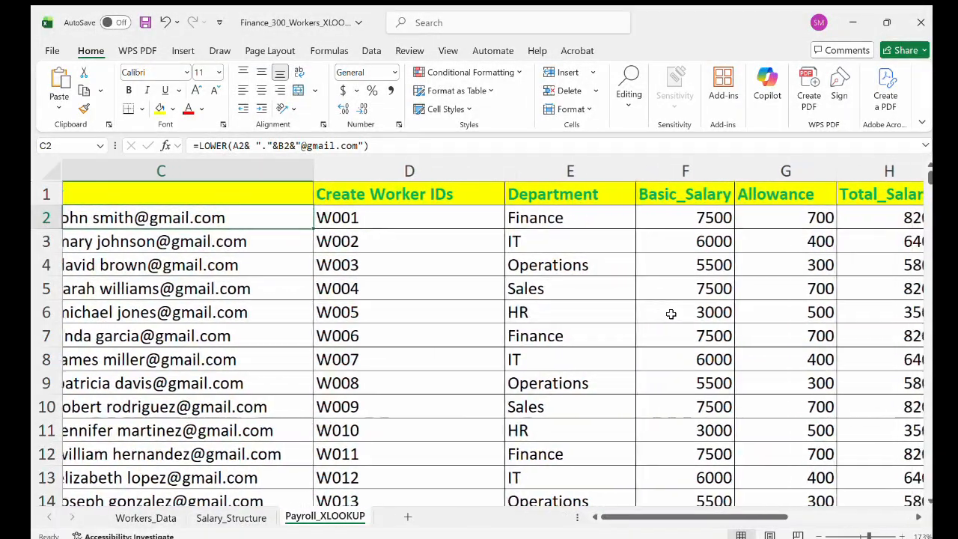
scroll(671, 314, "right", 4)
scroll(671, 314, "right", 2)
scroll(671, 313, "down", 1)
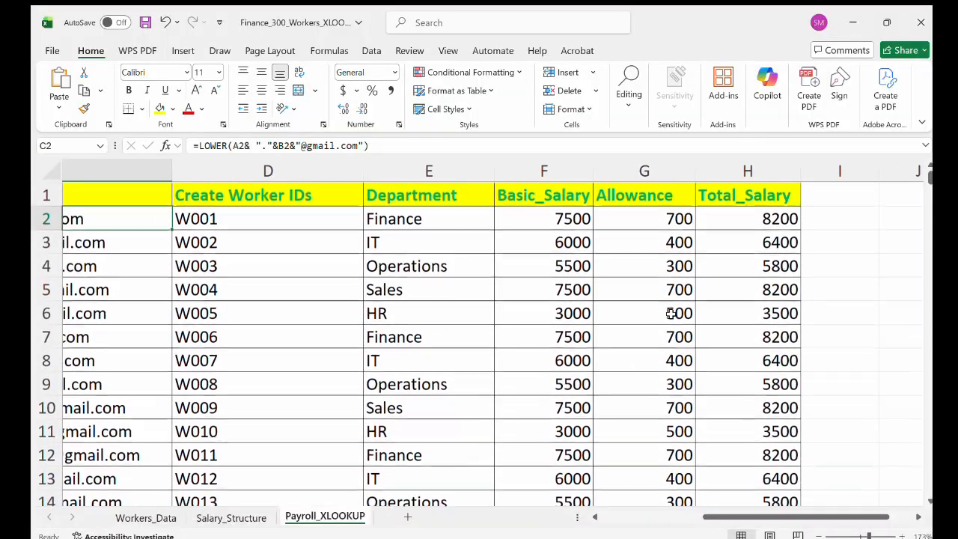